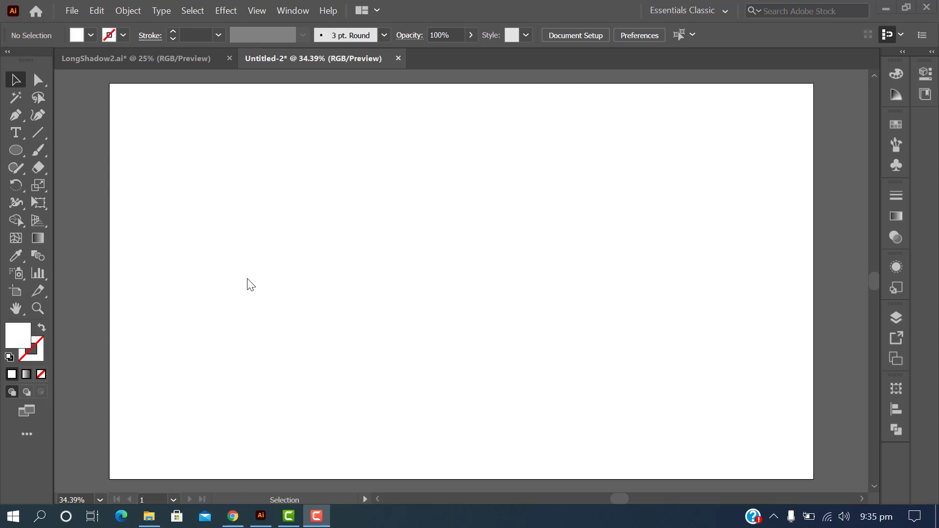
Add a line of placeholder point text in the upper middle of the artboard and set its size to 108 pt.
{"action": "left_click", "coordinate": [20, 137]}
{"action": "left_click", "coordinate": [327, 236]}
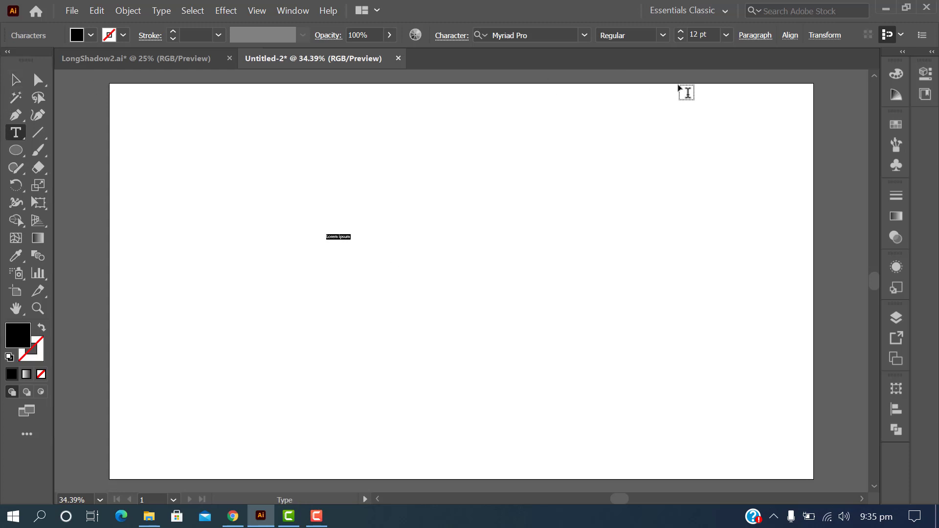
{"action": "left_click_drag", "start_coordinate": [680, 32], "coordinate": [680, 33]}
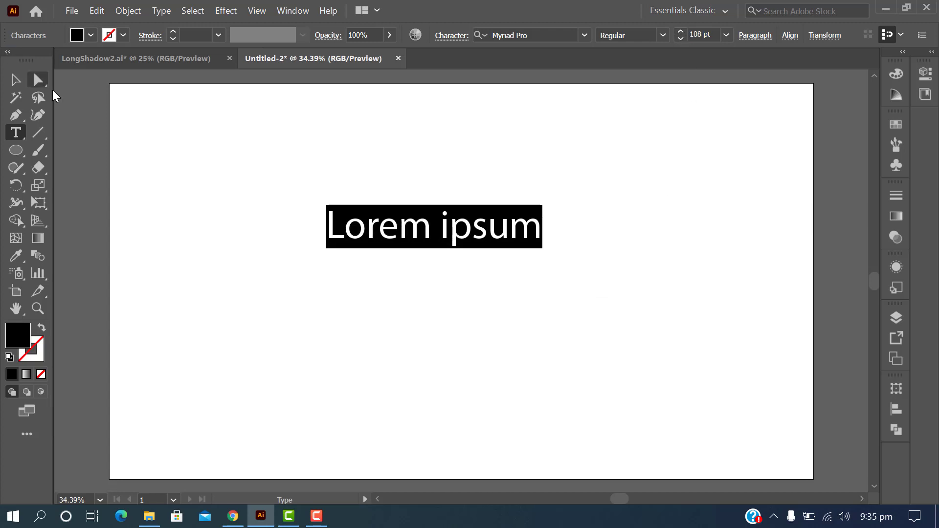
Scale the "Lorem ipsum" text up to more than half the artboard's width and move it toward the middle.
{"action": "left_click", "coordinate": [15, 80]}
{"action": "left_click_drag", "start_coordinate": [543, 247], "coordinate": [719, 369]}
{"action": "left_click_drag", "start_coordinate": [563, 277], "coordinate": [423, 291]}
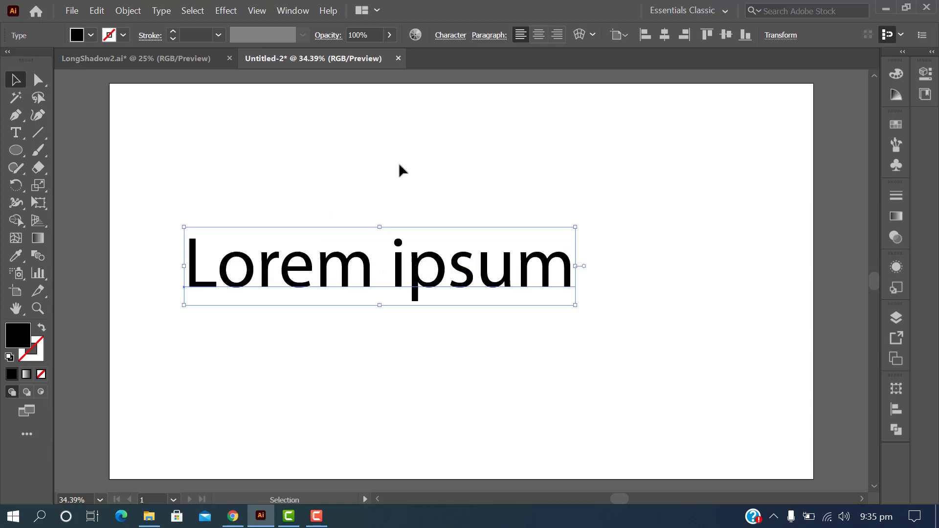
Change the "Lorem ipsum" text's font to Franklin Gothic Heavy.
{"action": "left_click", "coordinate": [459, 36]}
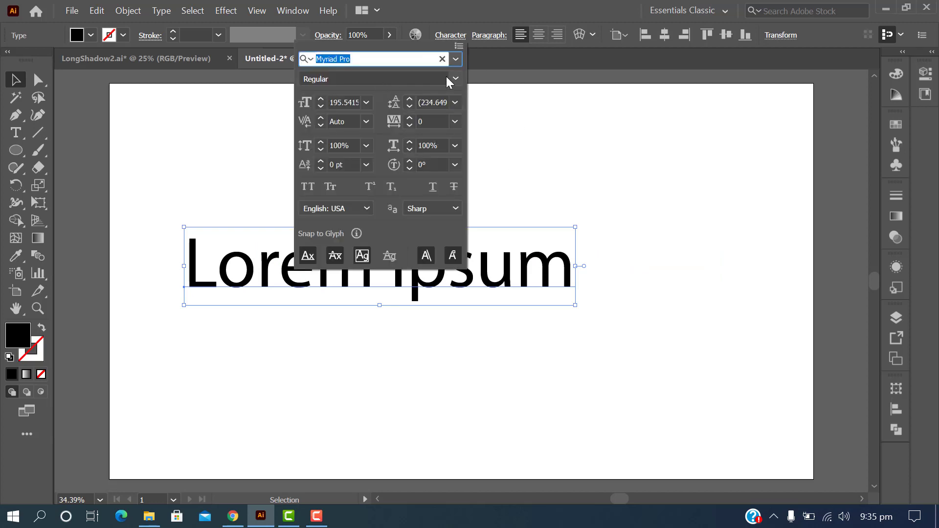
{"action": "left_click", "coordinate": [455, 60]}
{"action": "key", "text": "Down"}
{"action": "key", "text": "Down"}
{"action": "key", "text": "Down"}
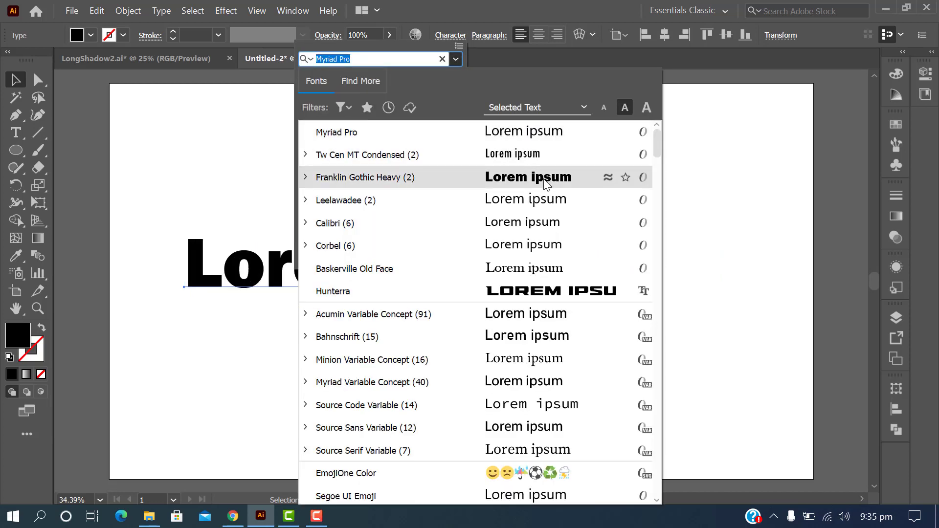
{"action": "key", "text": "Down"}
{"action": "key", "text": "Down"}
{"action": "key", "text": "Down"}
{"action": "key", "text": "Down"}
{"action": "key", "text": "Down"}
{"action": "left_click", "coordinate": [566, 182]}
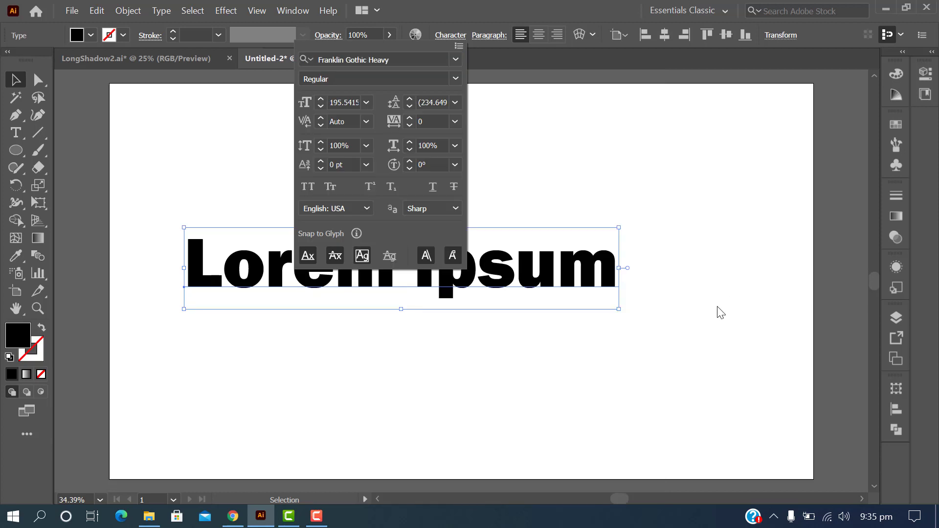
{"action": "left_click", "coordinate": [709, 354]}
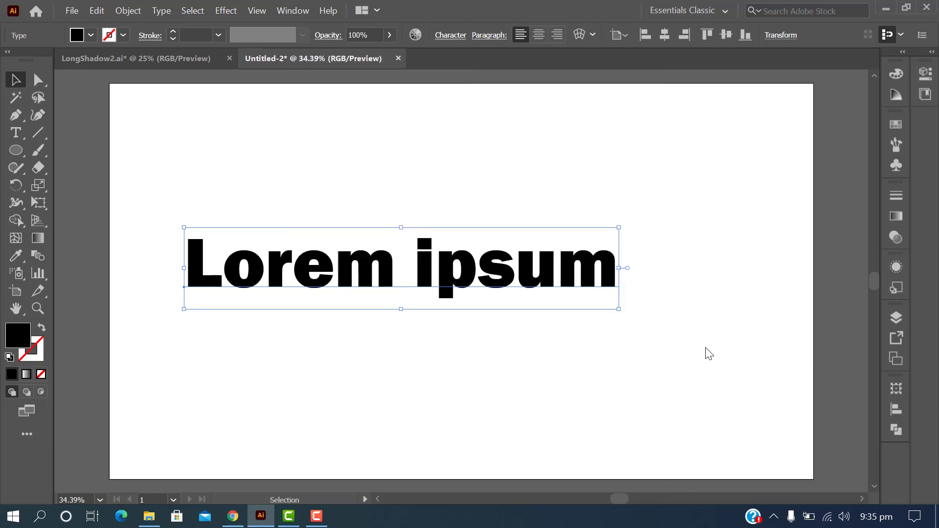
Centre the "Lorem ipsum" text horizontally and vertically on the artboard and deselect it.
{"action": "left_click", "coordinate": [666, 34]}
{"action": "left_click", "coordinate": [728, 33]}
{"action": "left_click", "coordinate": [756, 324]}
{"action": "scroll", "coordinate": [756, 324], "scroll_direction": "down", "scroll_amount": 1}
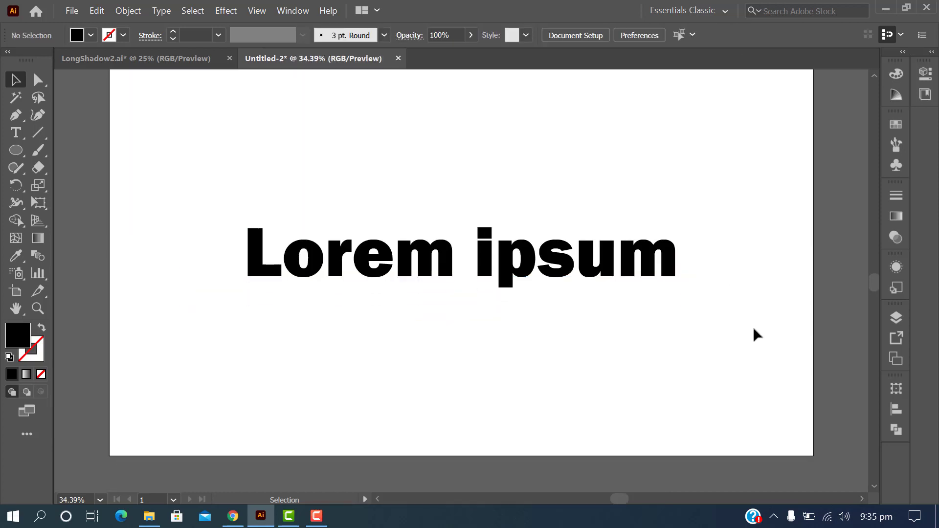
{"action": "scroll", "coordinate": [725, 341], "scroll_direction": "up", "scroll_amount": 1}
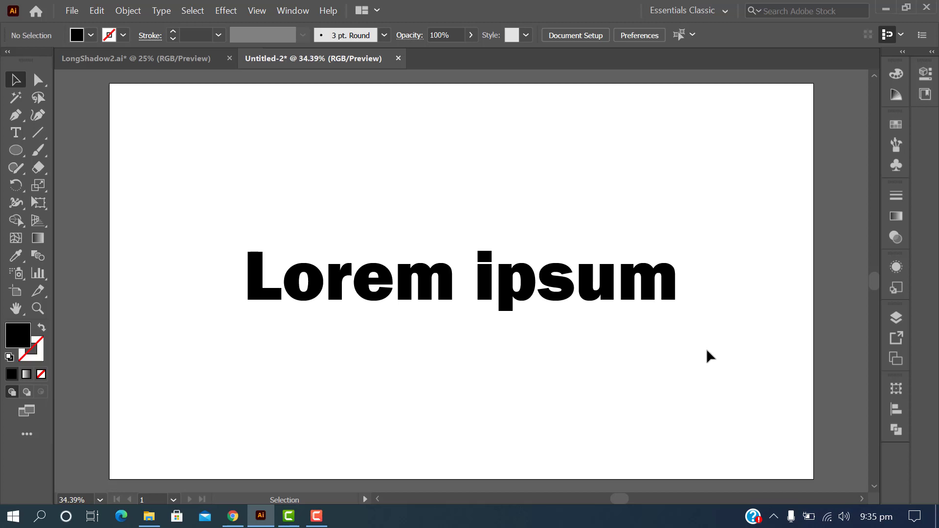
Replace the placeholder text with "CREATIVE DESIGNING".
{"action": "double_click", "coordinate": [621, 296]}
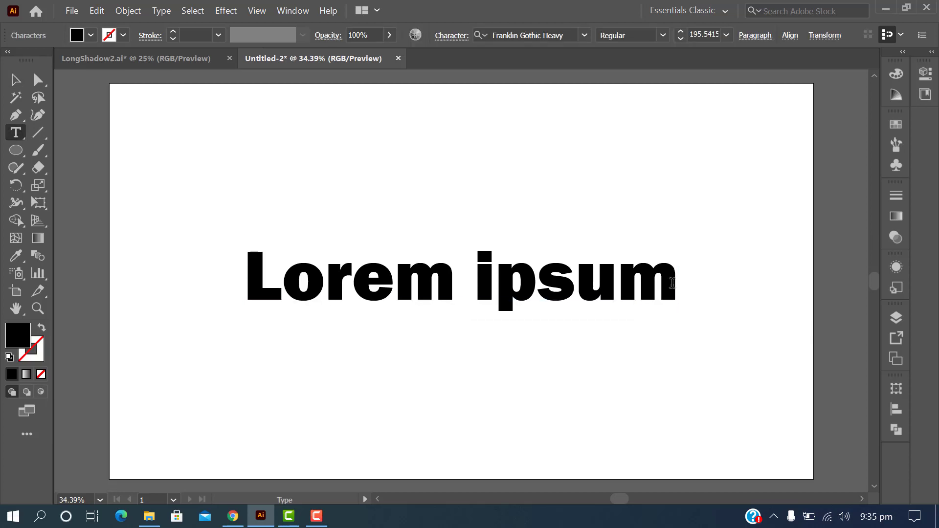
{"action": "key", "text": "BackSpace"}
{"action": "key", "text": "BackSpace"}
{"action": "key", "text": "BackSpace"}
{"action": "key", "text": "BackSpace"}
{"action": "key", "text": "BackSpace"}
{"action": "key", "text": "BackSpace"}
{"action": "key", "text": "BackSpace"}
{"action": "key", "text": "BackSpace"}
{"action": "key", "text": "BackSpace"}
{"action": "key", "text": "BackSpace"}
{"action": "key", "text": "BackSpace"}
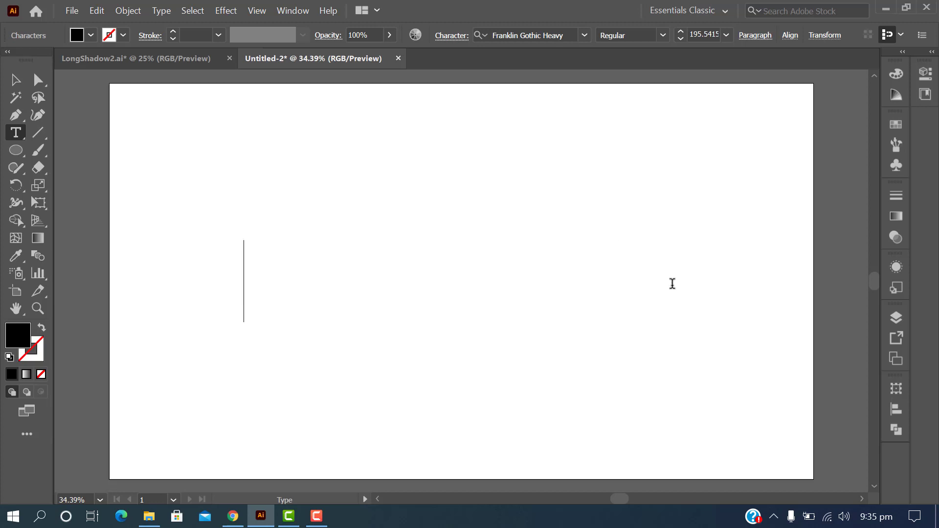
{"action": "type", "text": "CREATIV"}
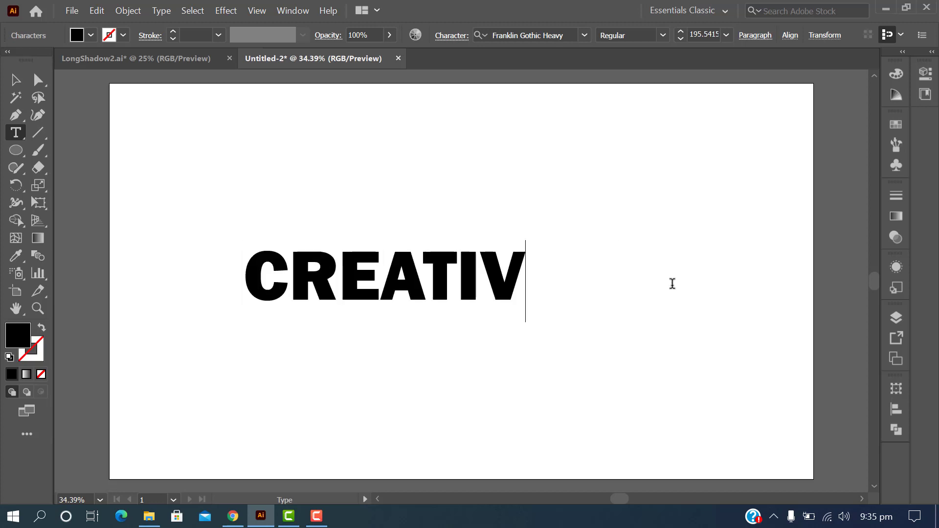
{"action": "type", "text": "E DESI"}
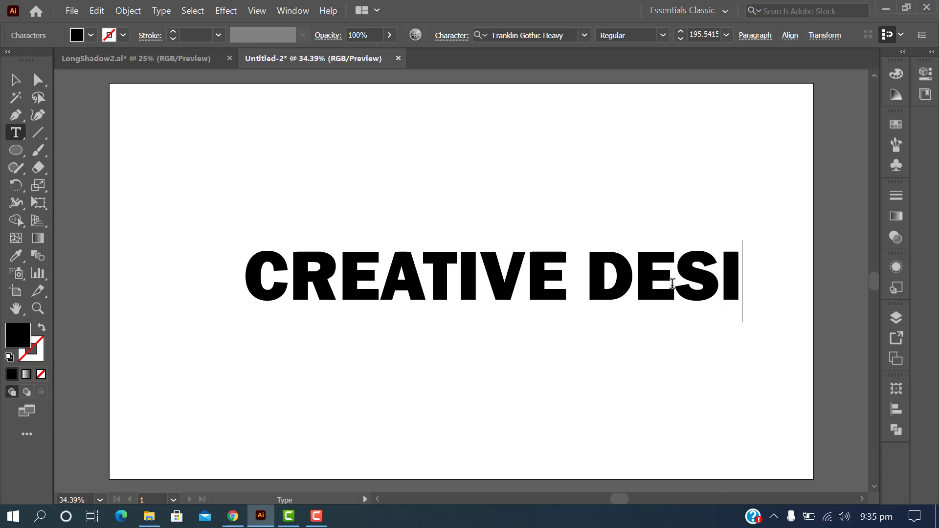
{"action": "type", "text": "H"}
{"action": "key", "text": "BackSpace"}
{"action": "type", "text": "GNI"}
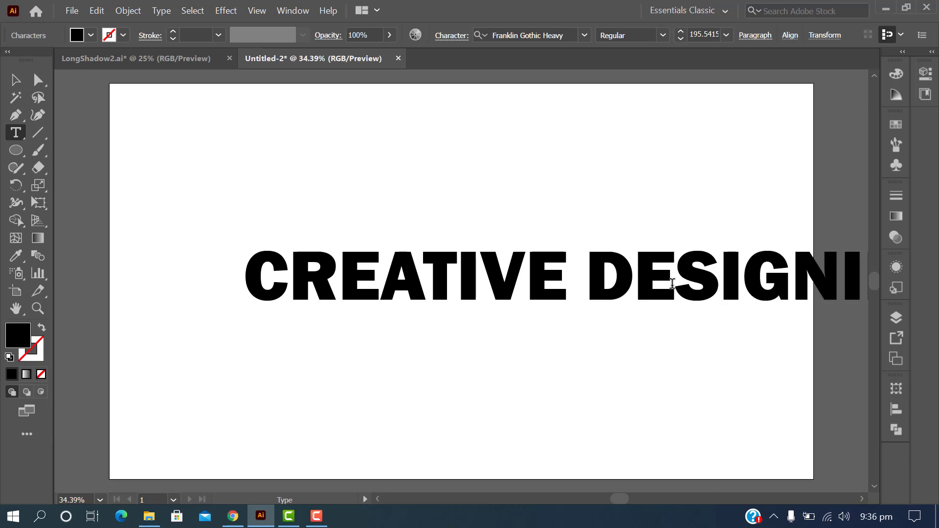
Scale the "CREATIVE DESIGNING" text down to fit inside the artboard, then centre it horizontally and vertically.
{"action": "left_click", "coordinate": [15, 79]}
{"action": "left_click_drag", "start_coordinate": [369, 302], "coordinate": [254, 307]}
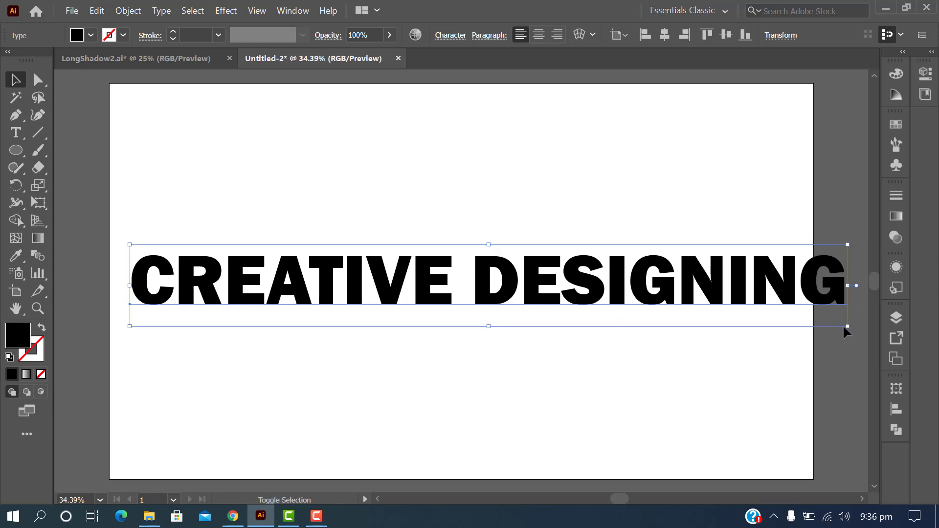
{"action": "left_click_drag", "start_coordinate": [847, 325], "coordinate": [701, 309]}
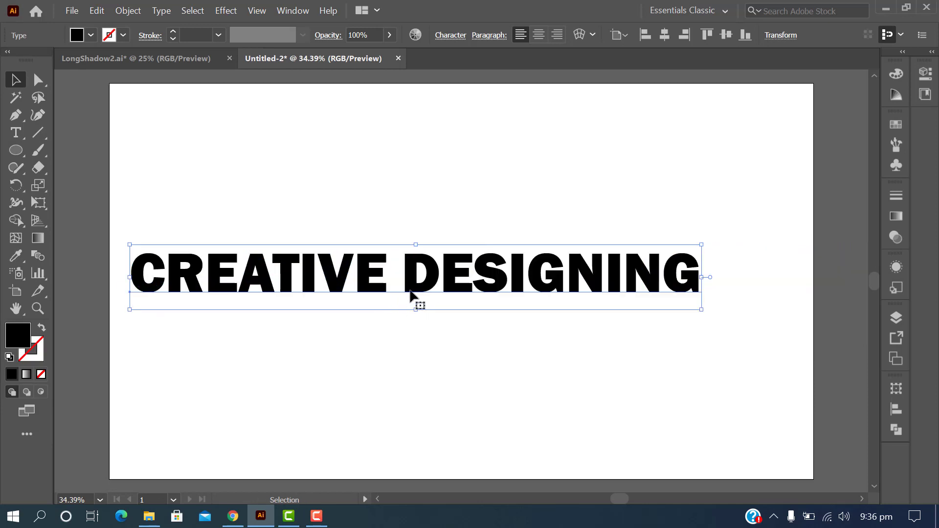
{"action": "left_click_drag", "start_coordinate": [410, 290], "coordinate": [434, 291]}
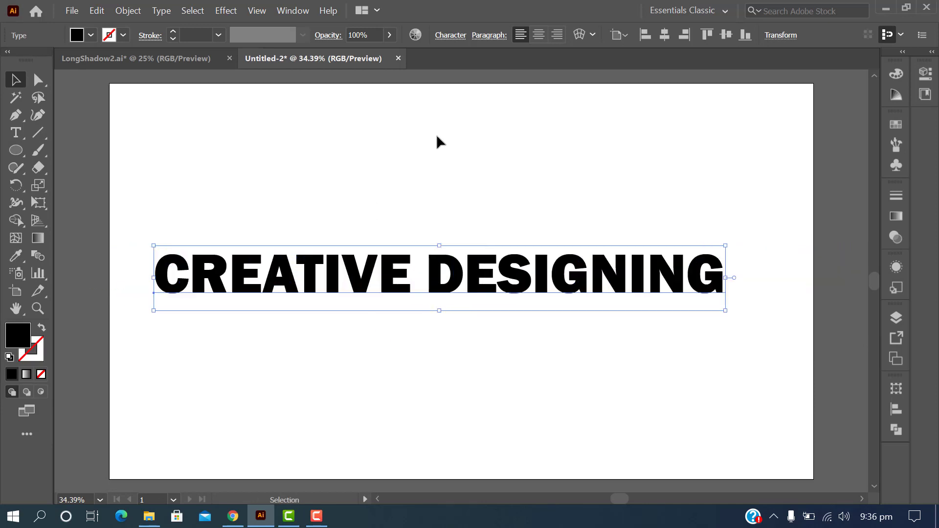
{"action": "left_click", "coordinate": [664, 35]}
{"action": "left_click", "coordinate": [726, 35]}
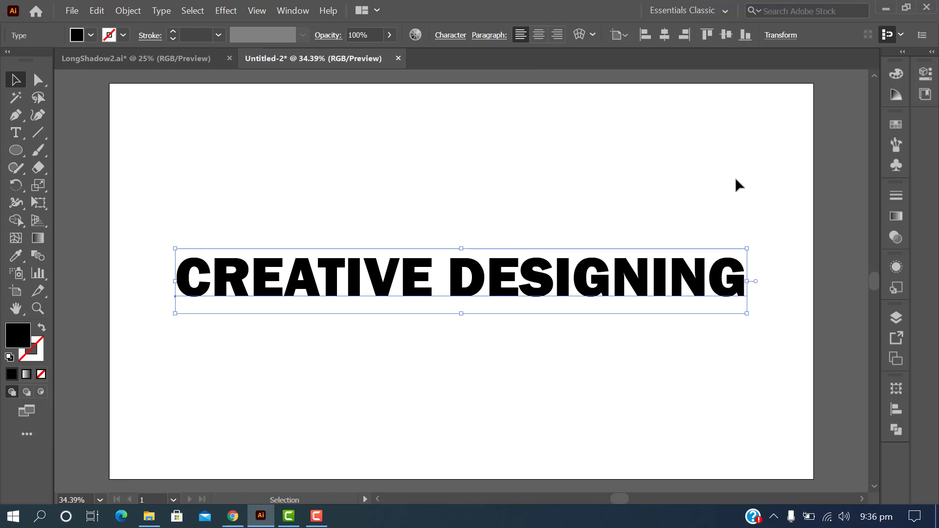
{"action": "left_click", "coordinate": [736, 180]}
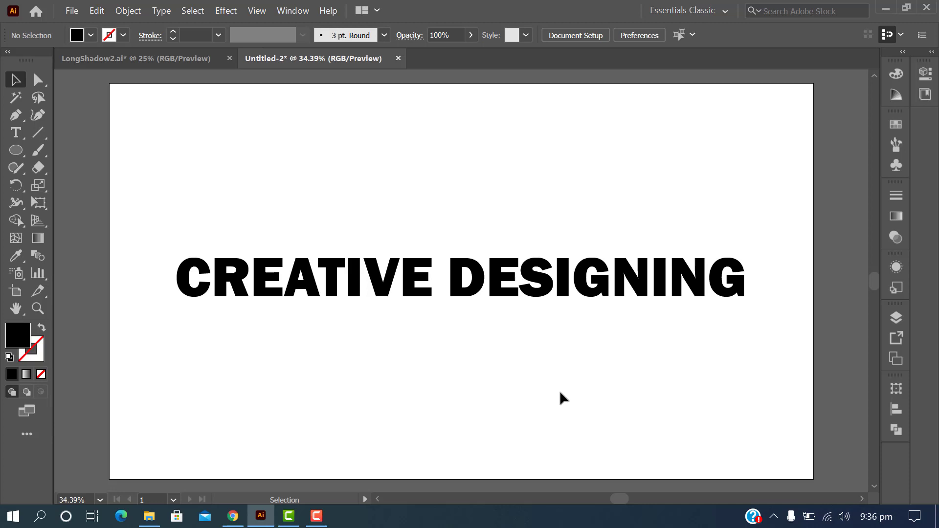
Move the "CREATIVE DESIGNING" text slightly lower to make room above it, and deselect it.
{"action": "left_click", "coordinate": [362, 286]}
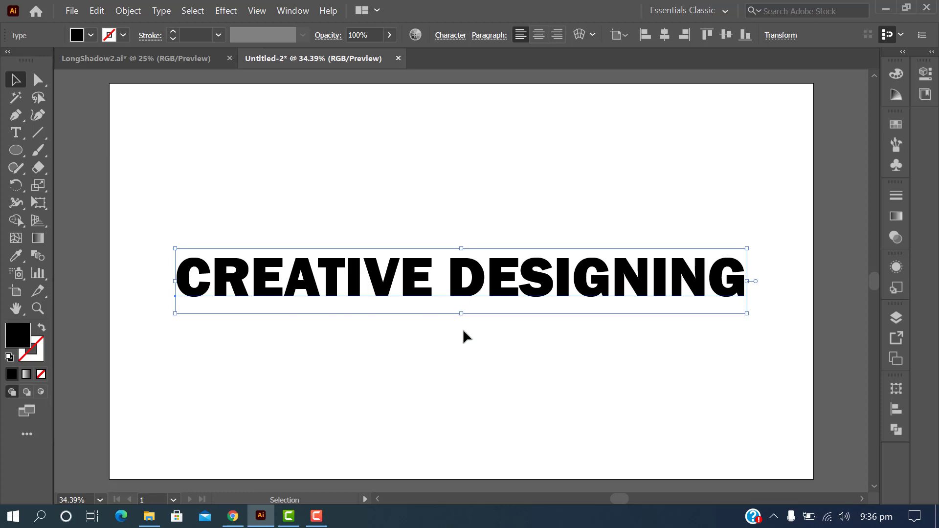
{"action": "scroll", "coordinate": [450, 349], "scroll_direction": "up", "scroll_amount": 1}
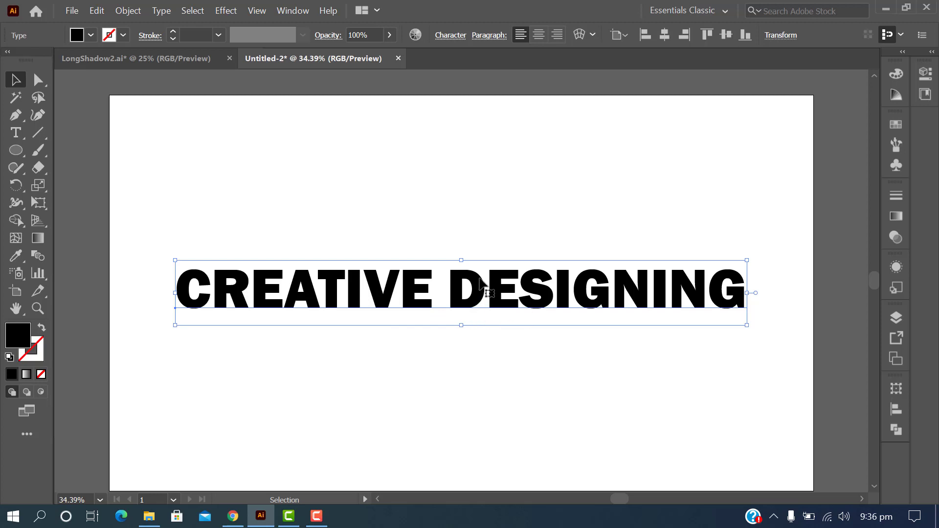
{"action": "left_click_drag", "start_coordinate": [433, 304], "coordinate": [437, 337]}
{"action": "left_click", "coordinate": [365, 227]}
Add a separate "CD" text above "CREATIVE DESIGNING" and enlarge it to about 385 pt.
{"action": "left_click", "coordinate": [15, 133]}
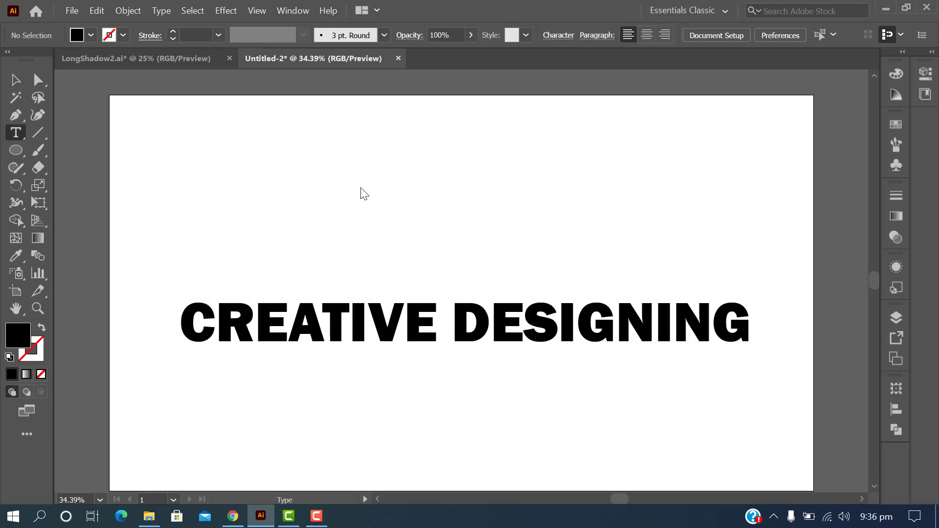
{"action": "left_click", "coordinate": [362, 194]}
{"action": "type", "text": "CD"}
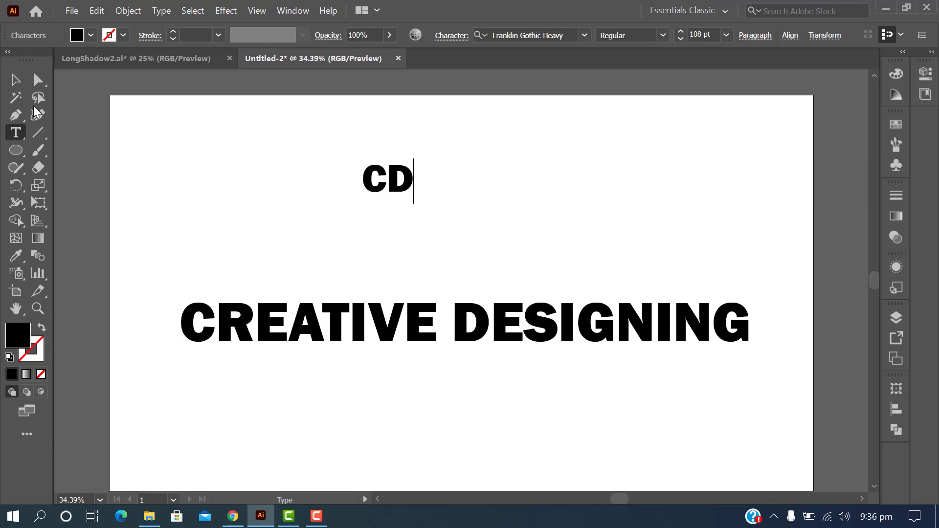
{"action": "left_click", "coordinate": [16, 79]}
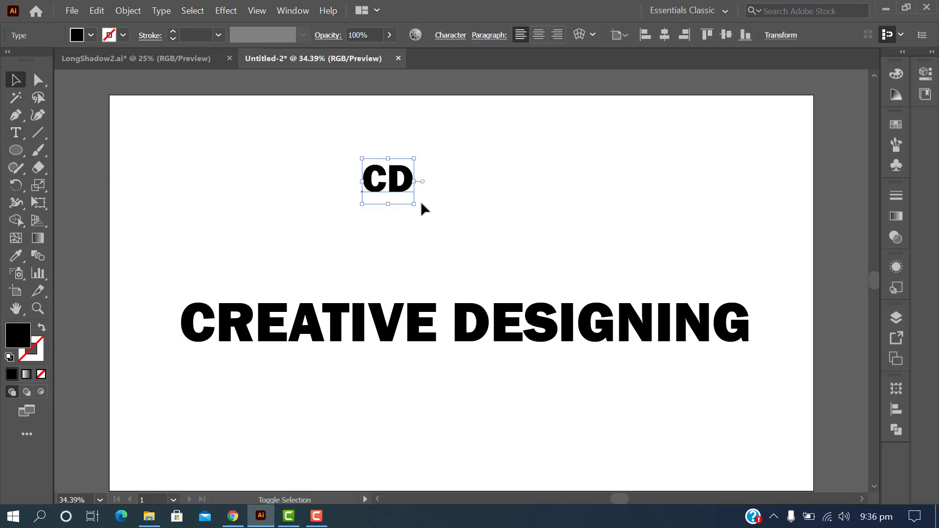
{"action": "left_click_drag", "start_coordinate": [413, 204], "coordinate": [351, 251]}
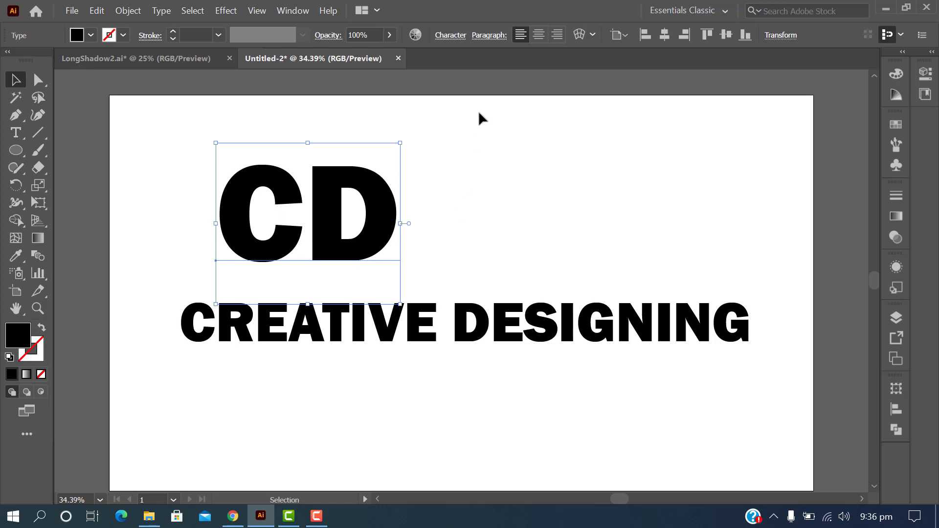
Change the font of the "CD" text to Myriad Pro.
{"action": "left_click", "coordinate": [450, 35]}
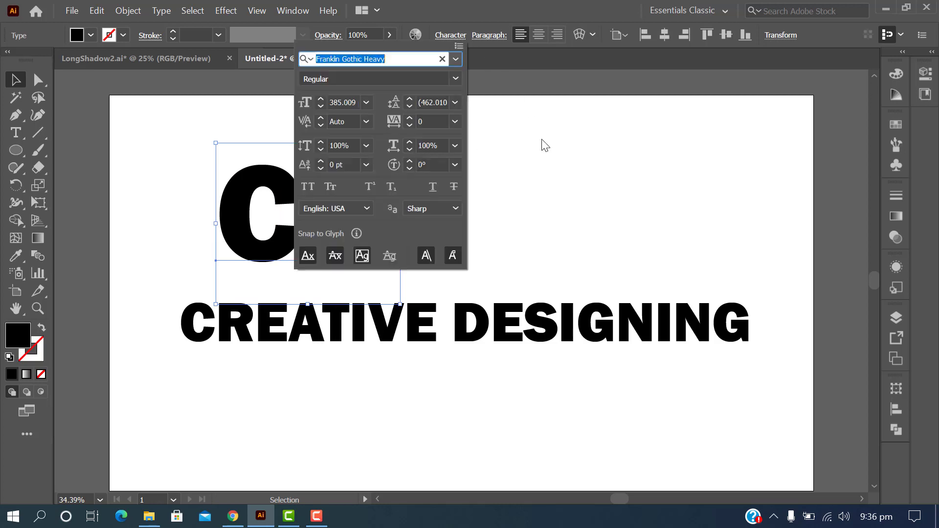
{"action": "left_click", "coordinate": [455, 59]}
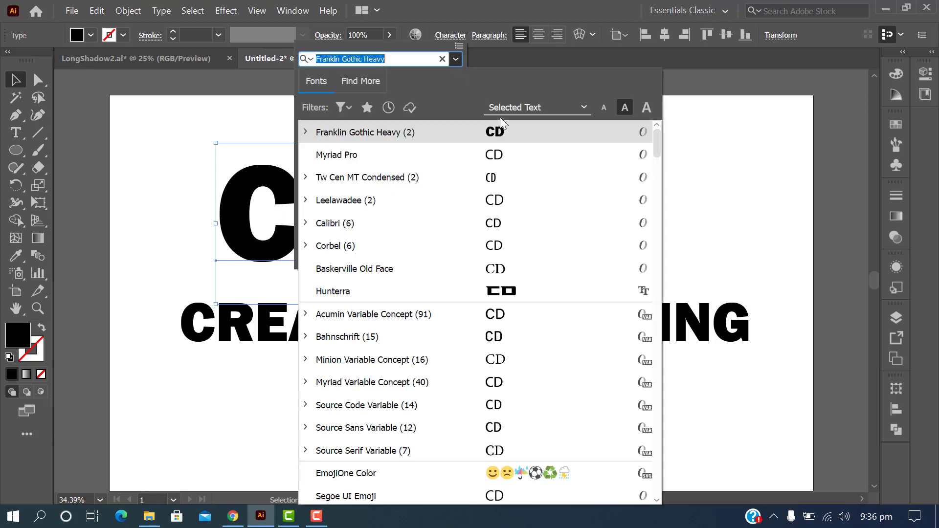
{"action": "left_click", "coordinate": [500, 151]}
{"action": "left_click", "coordinate": [557, 215]}
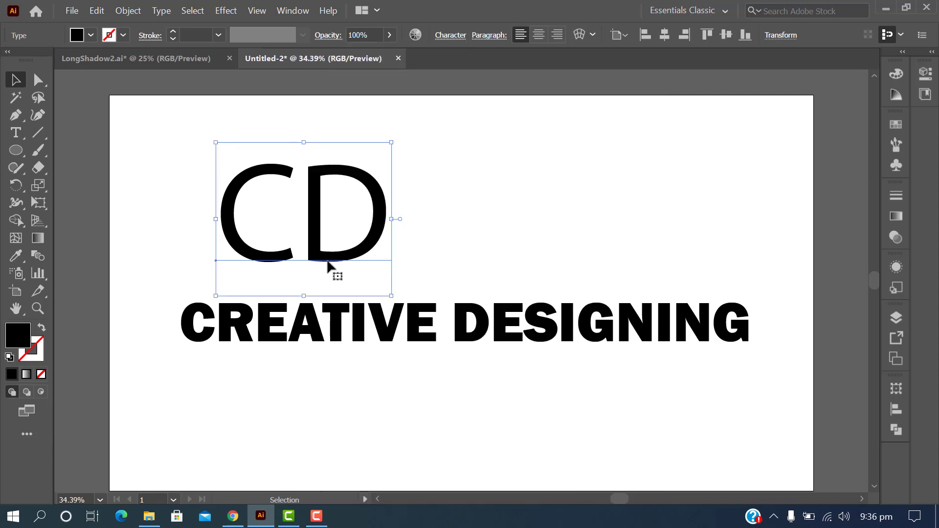
Shift "CREATIVE DESIGNING" further down and position the "CD" letters just above it, near the artboard's middle.
{"action": "left_click_drag", "start_coordinate": [333, 251], "coordinate": [484, 253]}
{"action": "left_click_drag", "start_coordinate": [511, 324], "coordinate": [517, 366]}
{"action": "left_click_drag", "start_coordinate": [469, 263], "coordinate": [473, 296]}
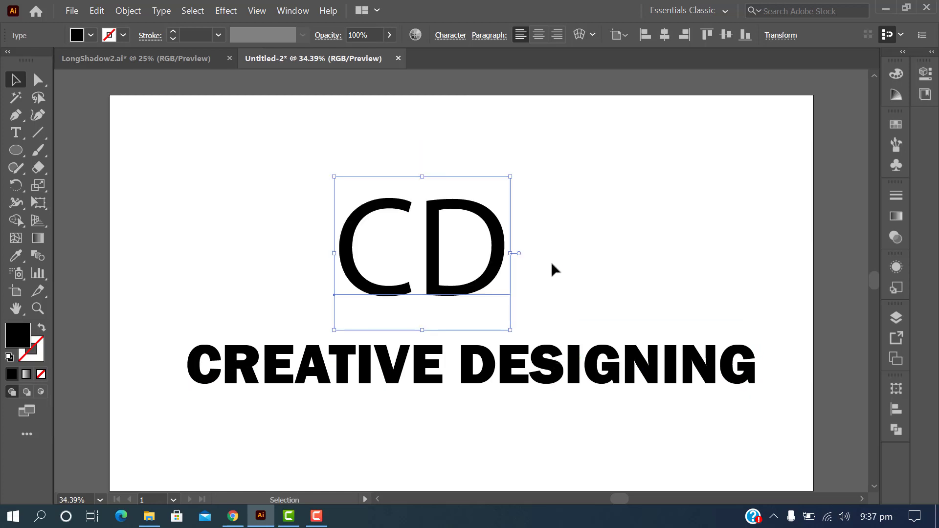
{"action": "left_click_drag", "start_coordinate": [469, 282], "coordinate": [467, 240]}
{"action": "left_click", "coordinate": [553, 266]}
{"action": "key", "text": "ctrl+z"}
{"action": "left_click", "coordinate": [521, 291]}
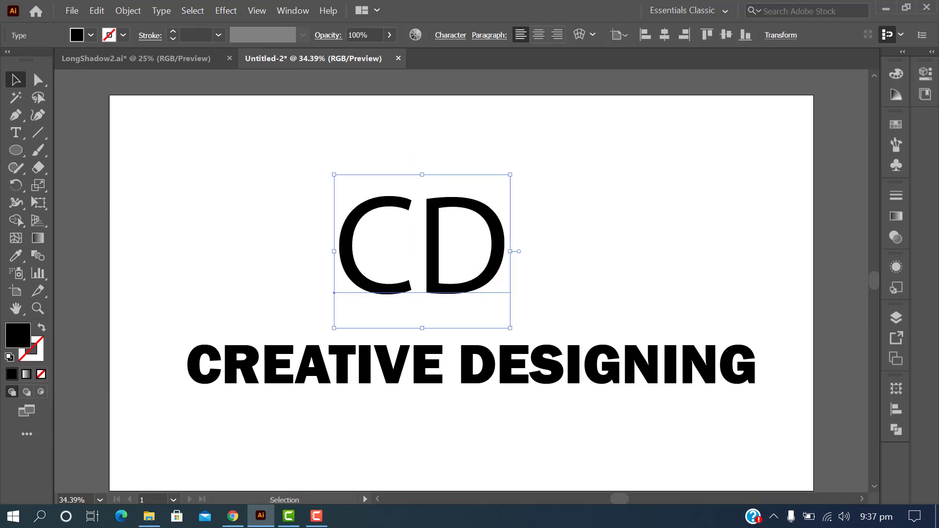
{"action": "left_click", "coordinate": [16, 132]}
{"action": "left_click", "coordinate": [503, 237]}
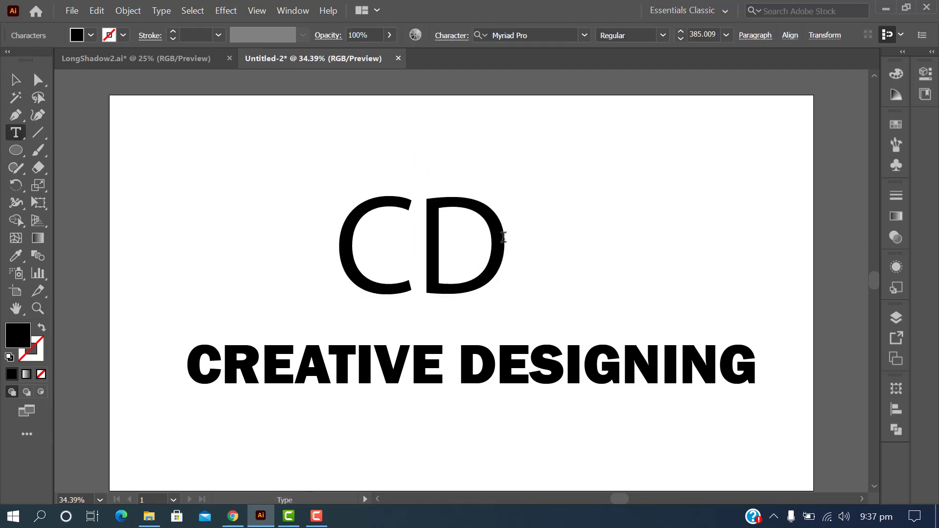
{"action": "type", "text": "DDD"}
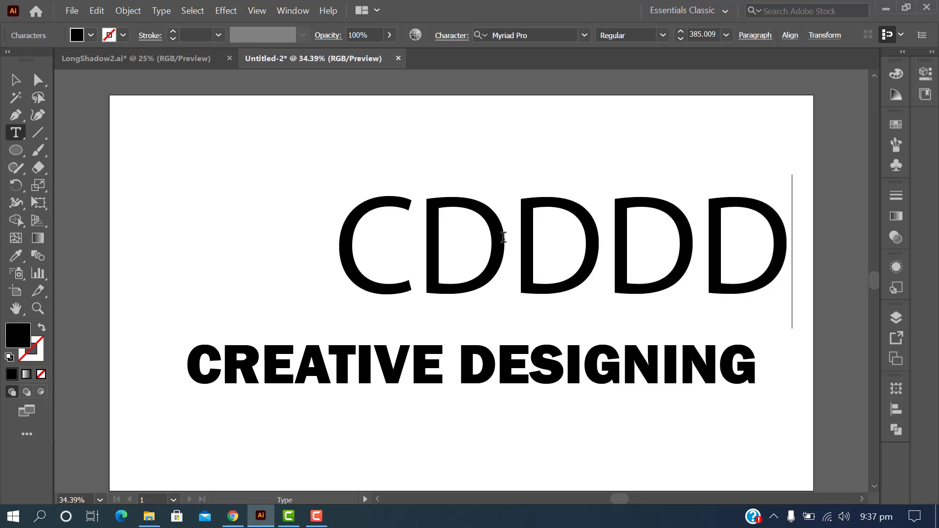
{"action": "key", "text": "BackSpace"}
{"action": "key", "text": "BackSpace"}
{"action": "key", "text": "BackSpace"}
{"action": "left_click", "coordinate": [16, 80]}
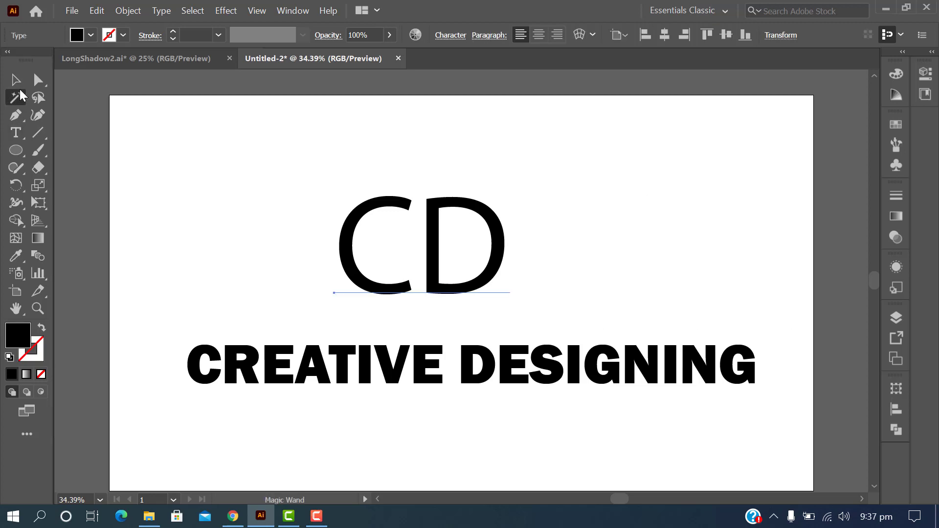
Convert the "CD" text to outlines.
{"action": "right_click", "coordinate": [453, 211]}
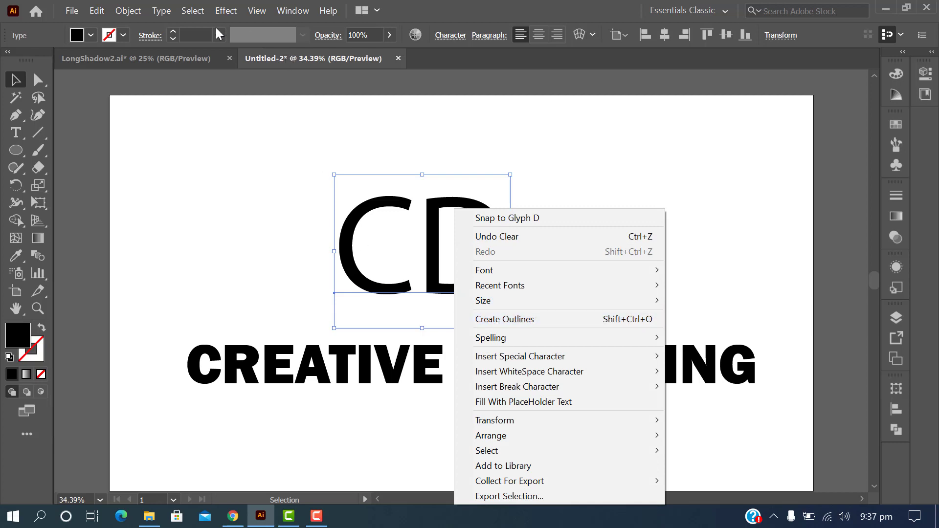
{"action": "left_click", "coordinate": [162, 10]}
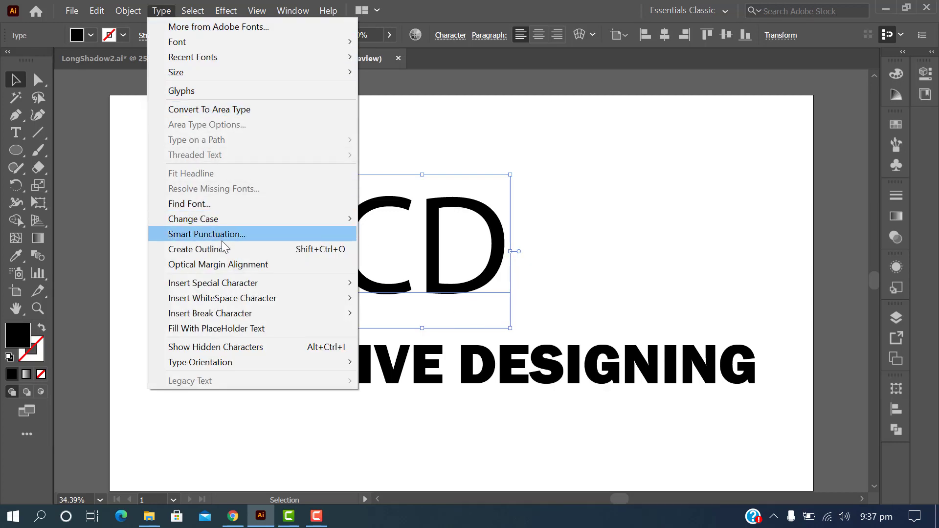
{"action": "left_click", "coordinate": [271, 249]}
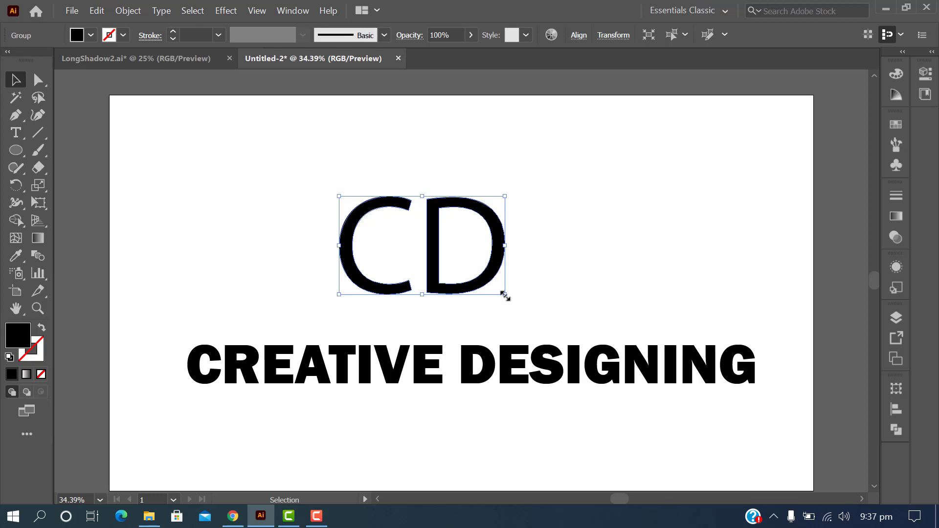
Enlarge the outlined "CD" letters from their center and shift "CREATIVE DESIGNING" further down below them.
{"action": "left_click_drag", "start_coordinate": [505, 296], "coordinate": [587, 318]}
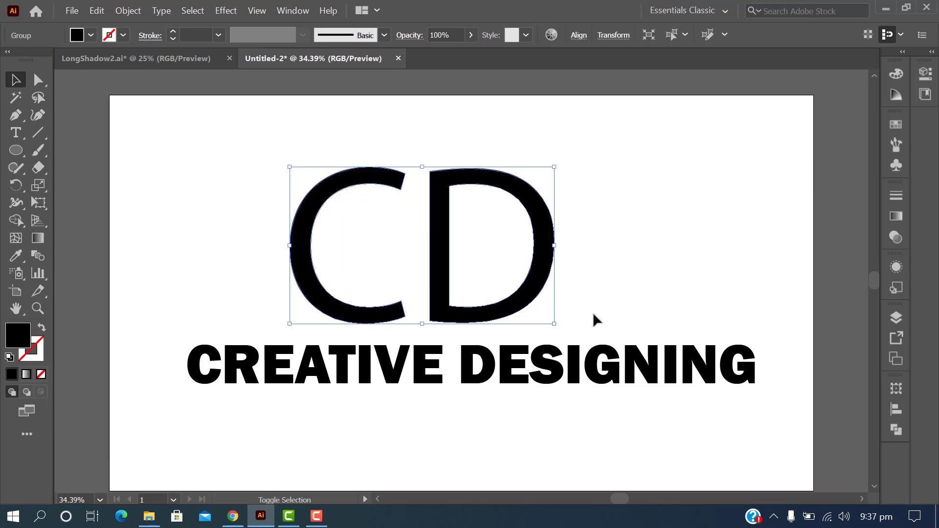
{"action": "left_click_drag", "start_coordinate": [585, 374], "coordinate": [587, 408]}
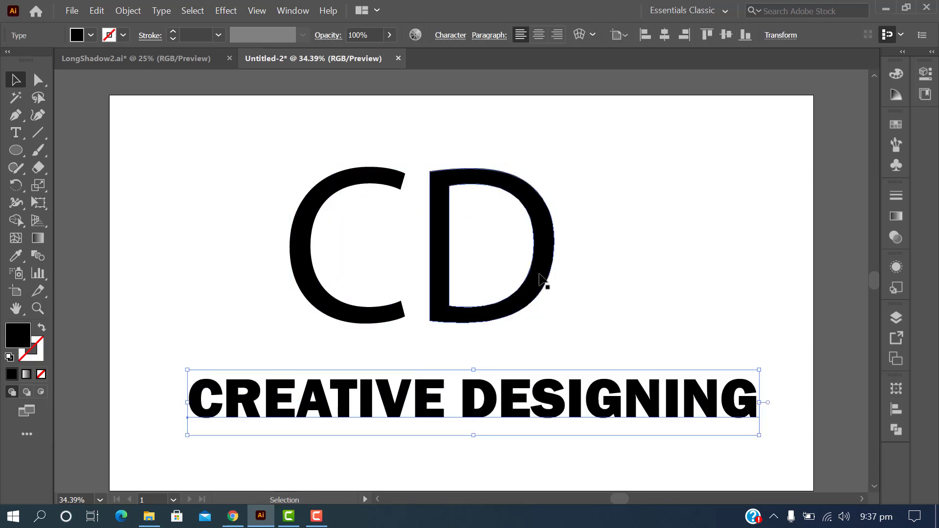
{"action": "left_click", "coordinate": [540, 275]}
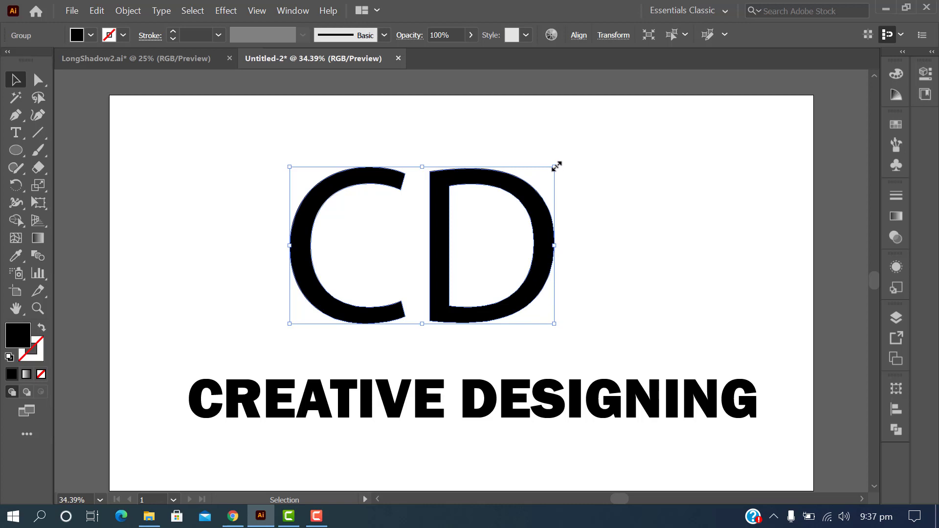
Enlarge "CREATIVE DESIGNING" slightly, and scale up the "CD" letters until they nearly reach the text below.
{"action": "scroll", "coordinate": [565, 254], "scroll_direction": "down", "scroll_amount": 2}
{"action": "left_click", "coordinate": [723, 378]}
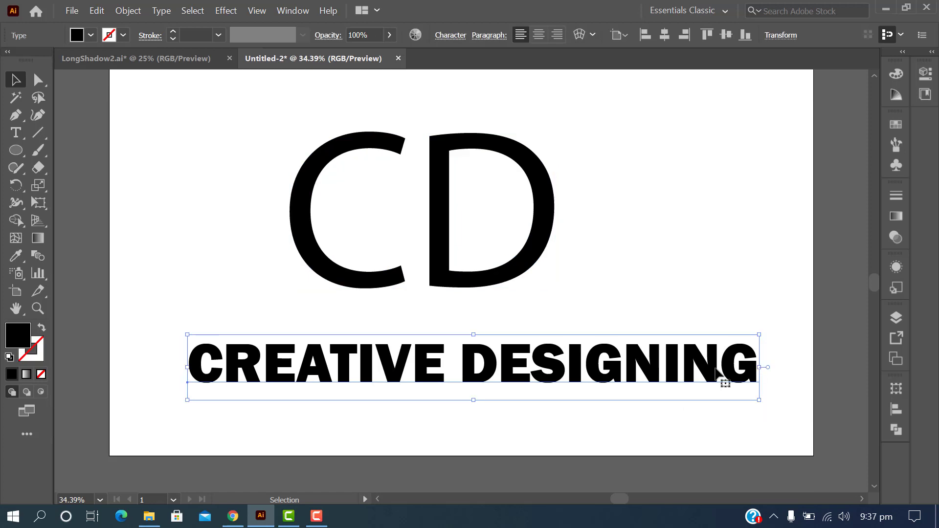
{"action": "left_click_drag", "start_coordinate": [753, 335], "coordinate": [753, 293]}
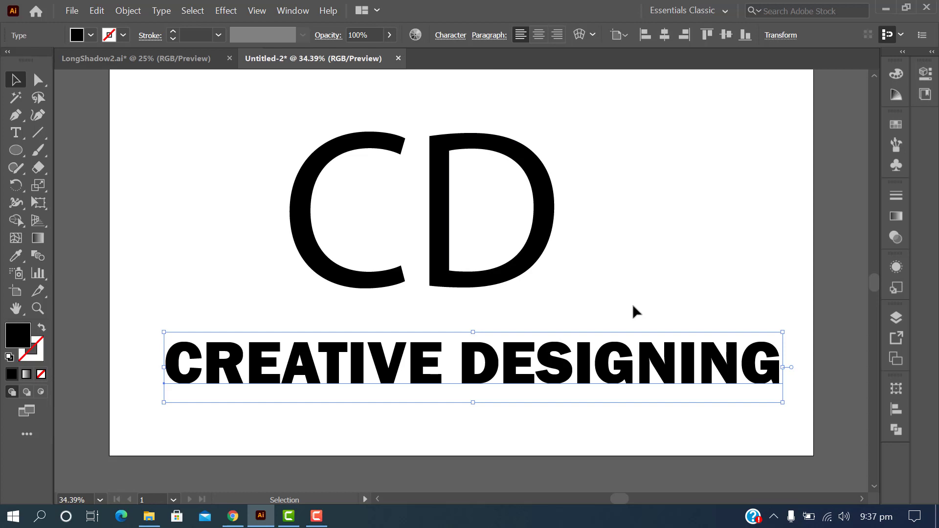
{"action": "scroll", "coordinate": [632, 307], "scroll_direction": "up", "scroll_amount": 1}
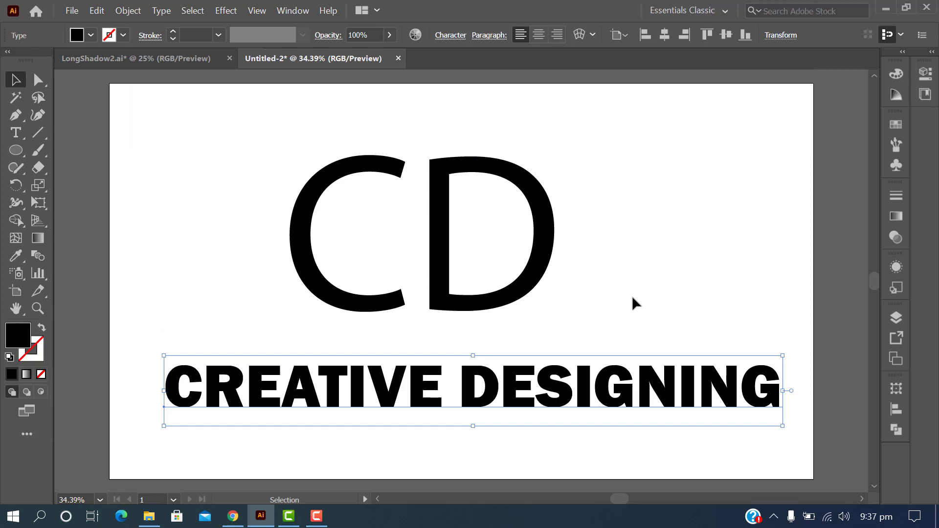
{"action": "left_click", "coordinate": [522, 300]}
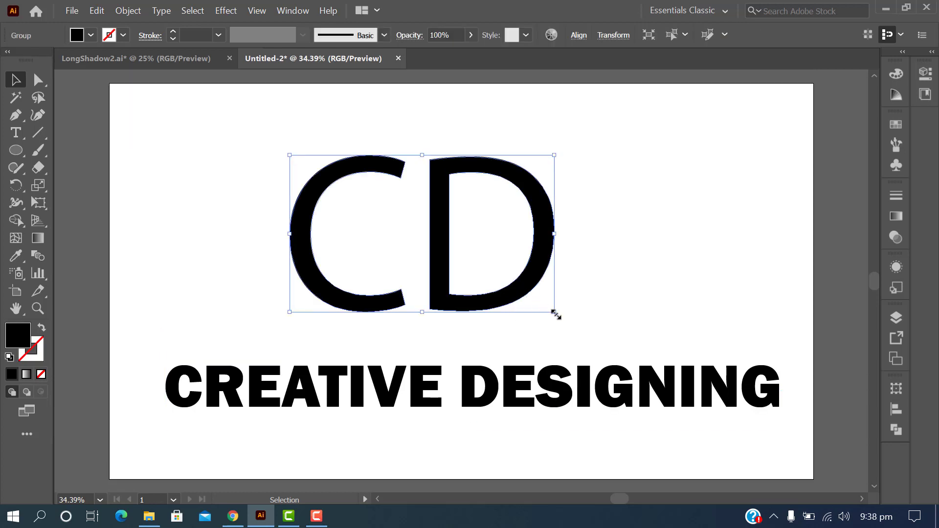
{"action": "left_click_drag", "start_coordinate": [555, 315], "coordinate": [618, 333]}
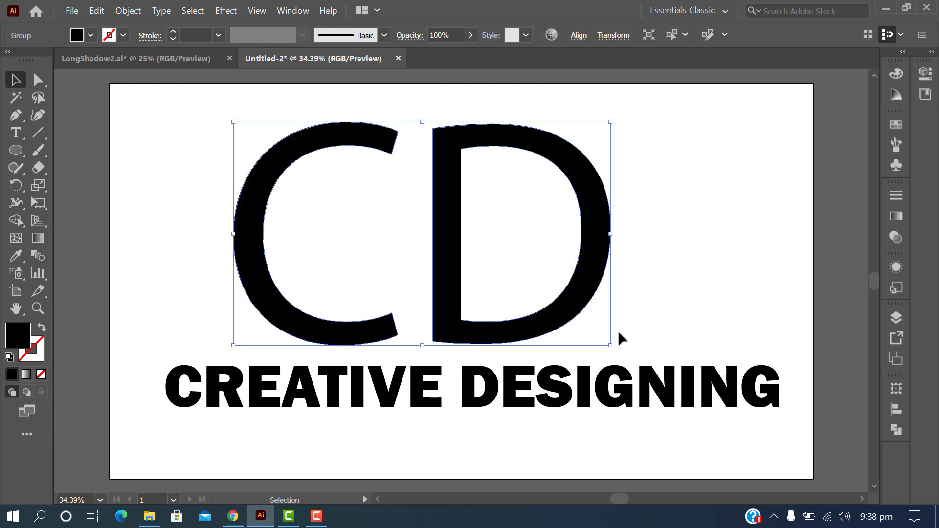
{"action": "key", "text": "ctrl+minus"}
{"action": "key", "text": "ctrl+minus"}
{"action": "key", "text": "ctrl+minus"}
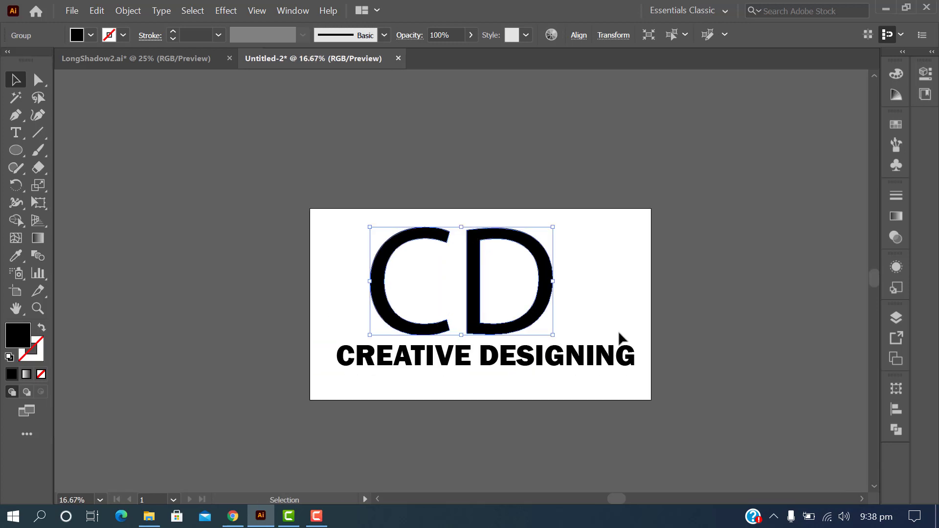
{"action": "left_click_drag", "start_coordinate": [555, 229], "coordinate": [777, 95]}
{"action": "scroll", "coordinate": [634, 350], "scroll_direction": "down", "scroll_amount": 1}
{"action": "key", "text": "ctrl+z"}
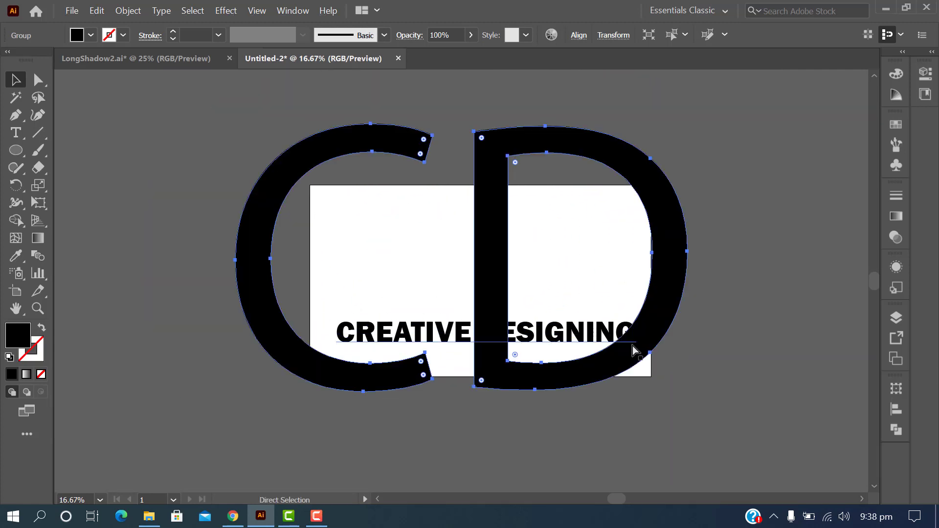
{"action": "key", "text": "ctrl+z"}
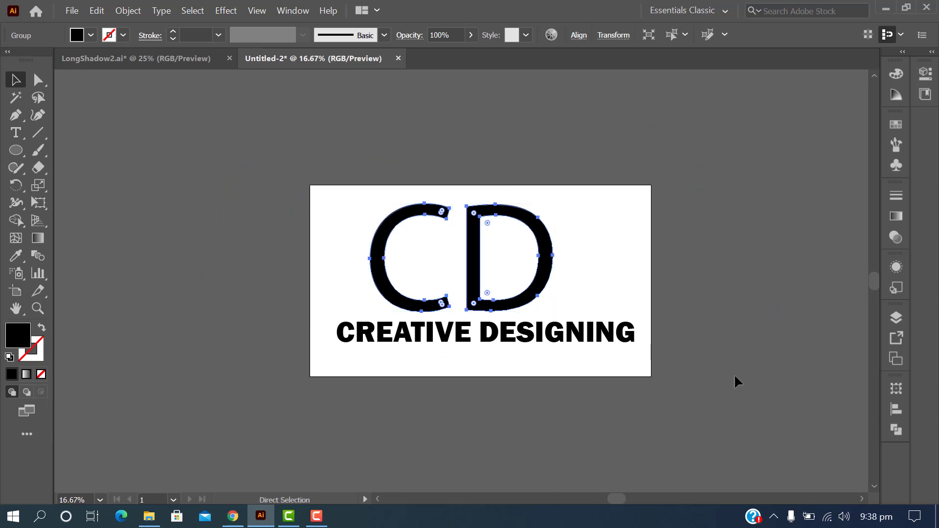
Move "CREATIVE DESIGNING" further down and shrink the "CD" letters around their center to about half their size.
{"action": "key", "text": "ctrl+equal"}
{"action": "key", "text": "ctrl+equal"}
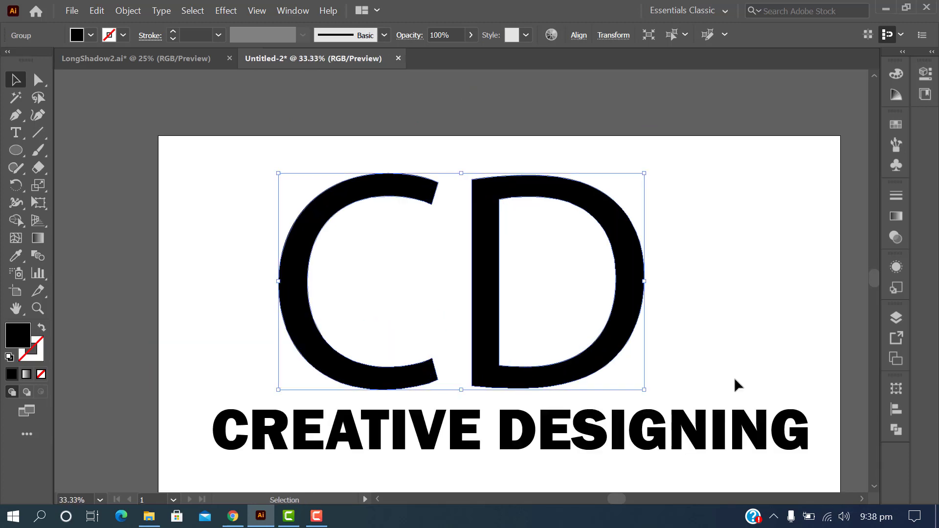
{"action": "scroll", "coordinate": [734, 377], "scroll_direction": "down", "scroll_amount": 2}
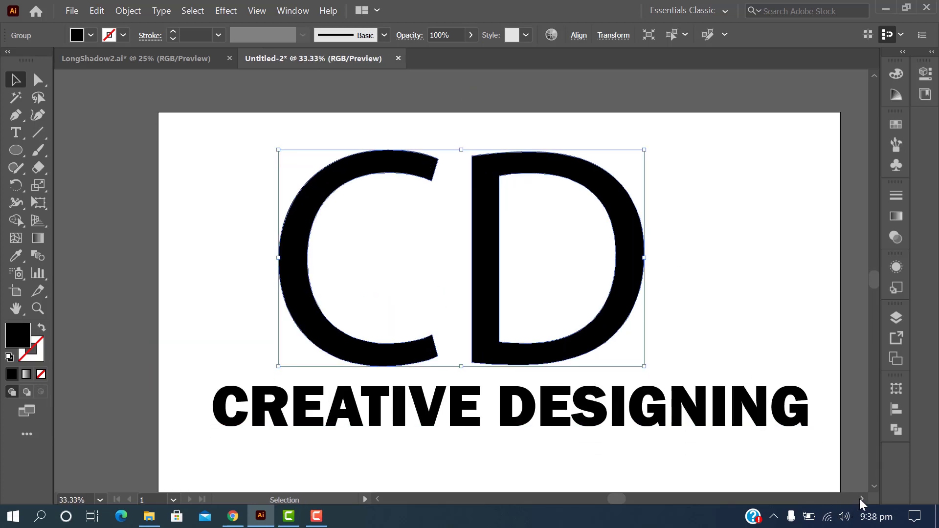
{"action": "left_click", "coordinate": [860, 498]}
{"action": "left_click_drag", "start_coordinate": [611, 442], "coordinate": [602, 473]}
{"action": "left_click", "coordinate": [503, 351]}
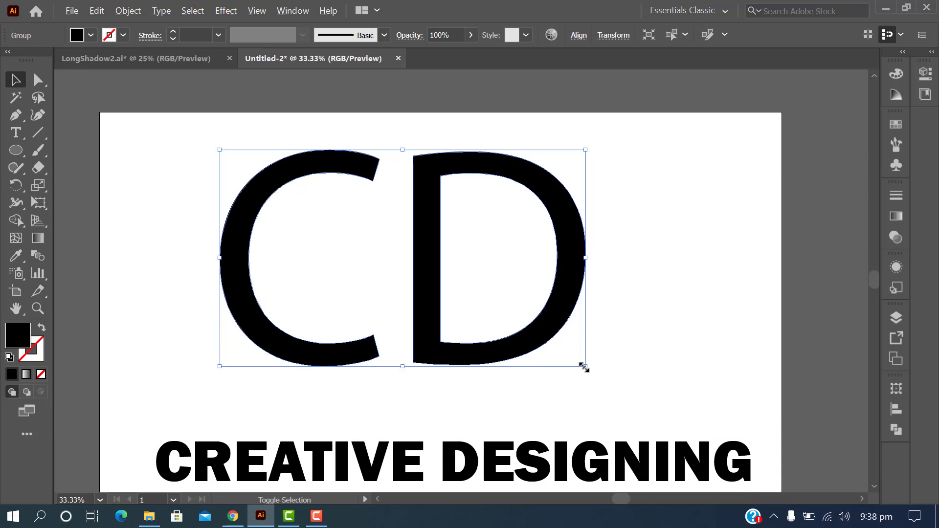
{"action": "left_click_drag", "start_coordinate": [584, 366], "coordinate": [499, 315]}
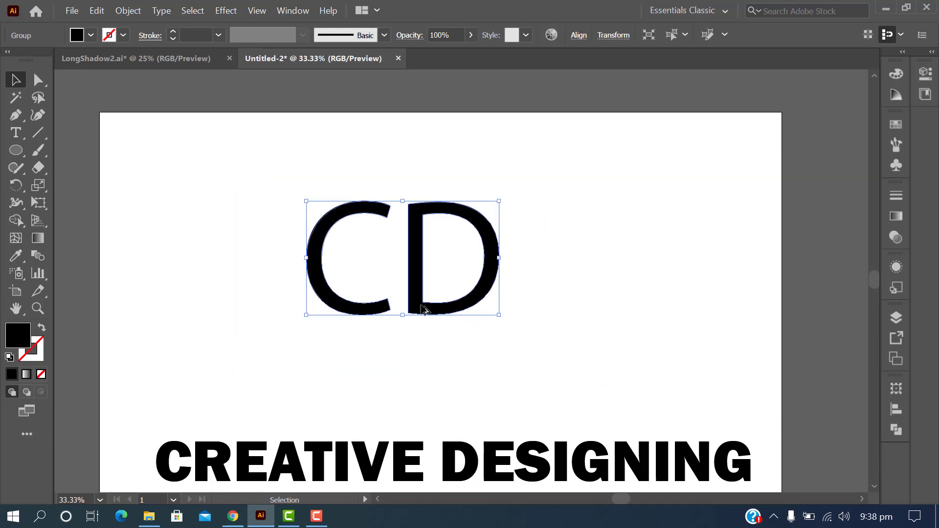
Place a duplicate of the "CD" letters in the artboard's upper-left area, and ungroup the "CD" set to its right.
{"action": "left_click_drag", "start_coordinate": [424, 309], "coordinate": [249, 261]}
{"action": "left_click_drag", "start_coordinate": [462, 313], "coordinate": [561, 322]}
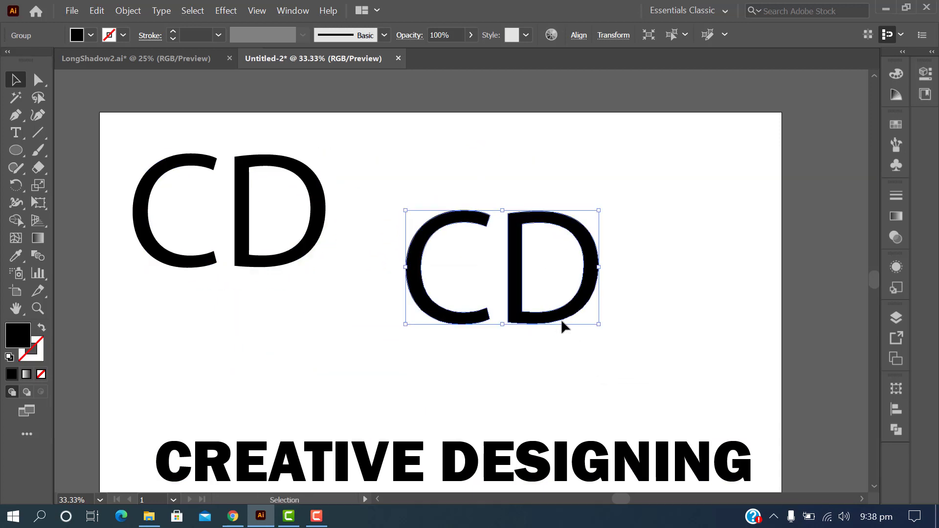
{"action": "right_click", "coordinate": [564, 254]}
{"action": "left_click", "coordinate": [624, 366]}
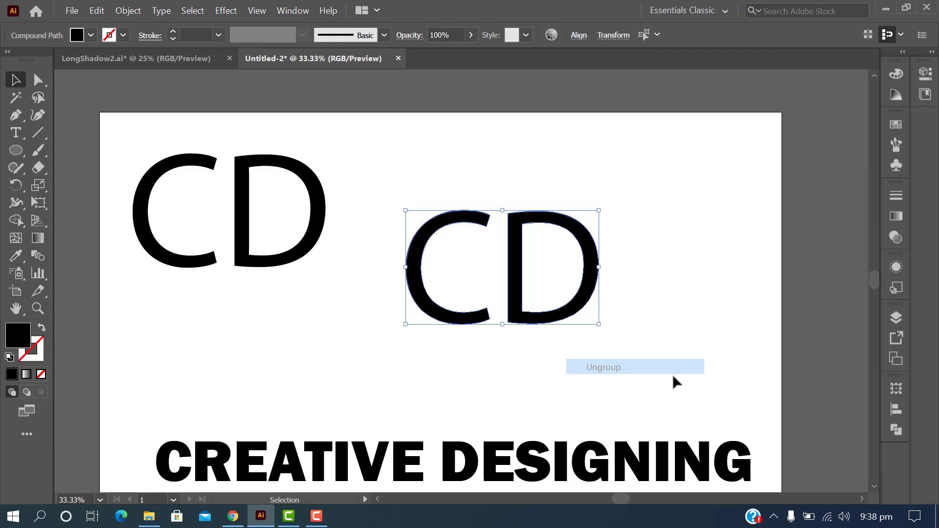
{"action": "left_click", "coordinate": [672, 374]}
{"action": "left_click_drag", "start_coordinate": [571, 310], "coordinate": [641, 310]}
{"action": "left_click_drag", "start_coordinate": [489, 324], "coordinate": [444, 348]}
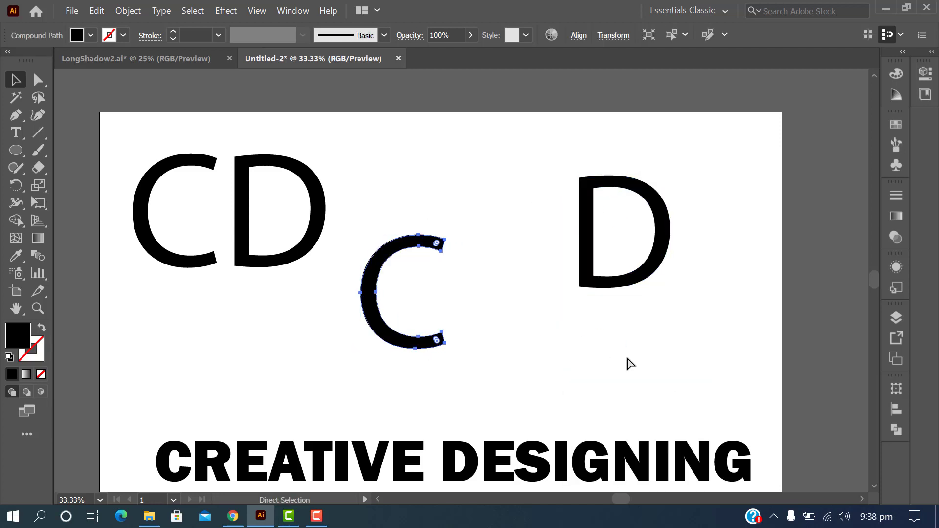
{"action": "key", "text": "ctrl+z"}
{"action": "key", "text": "ctrl+z"}
Delete all anchor points of the inner contour of the ungrouped "D" to make it a solid shape.
{"action": "left_click", "coordinate": [618, 368]}
{"action": "left_click", "coordinate": [576, 314]}
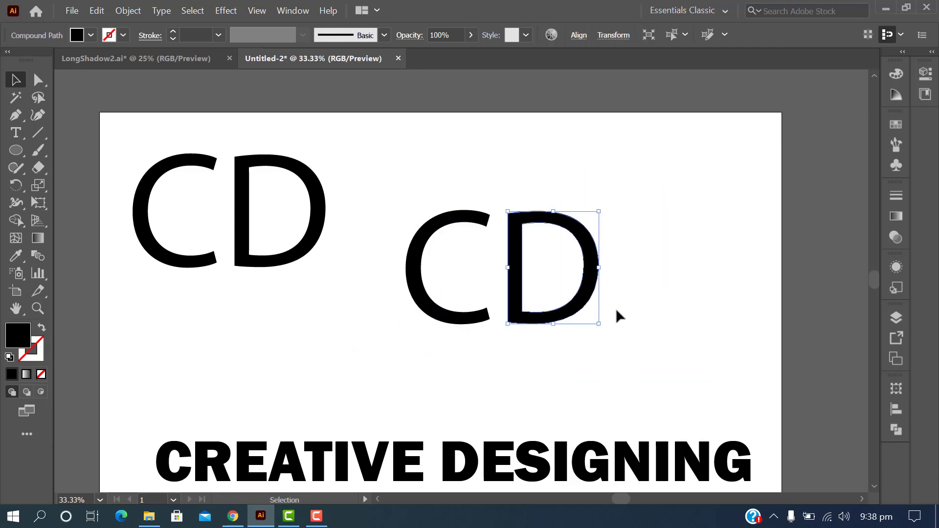
{"action": "left_click_drag", "start_coordinate": [16, 115], "coordinate": [93, 152]}
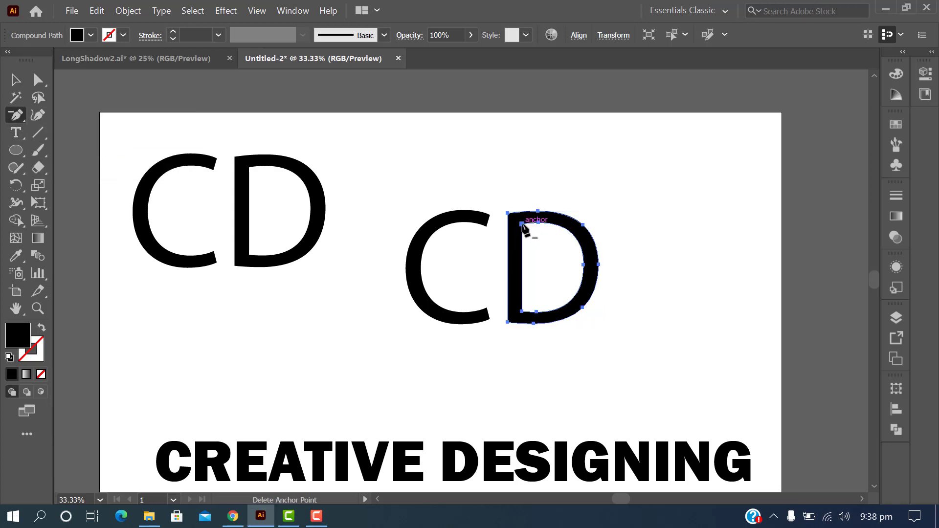
{"action": "left_click", "coordinate": [521, 223]}
{"action": "left_click", "coordinate": [537, 223]}
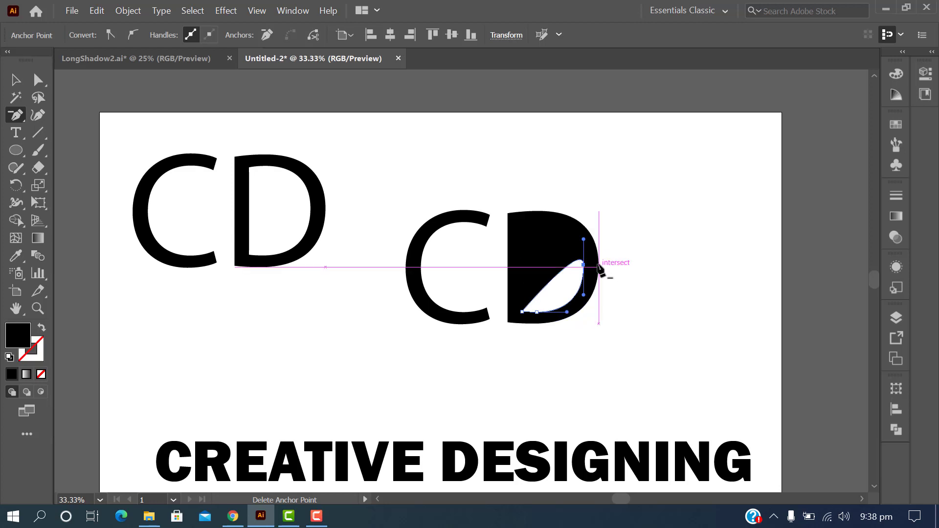
{"action": "left_click", "coordinate": [583, 264]}
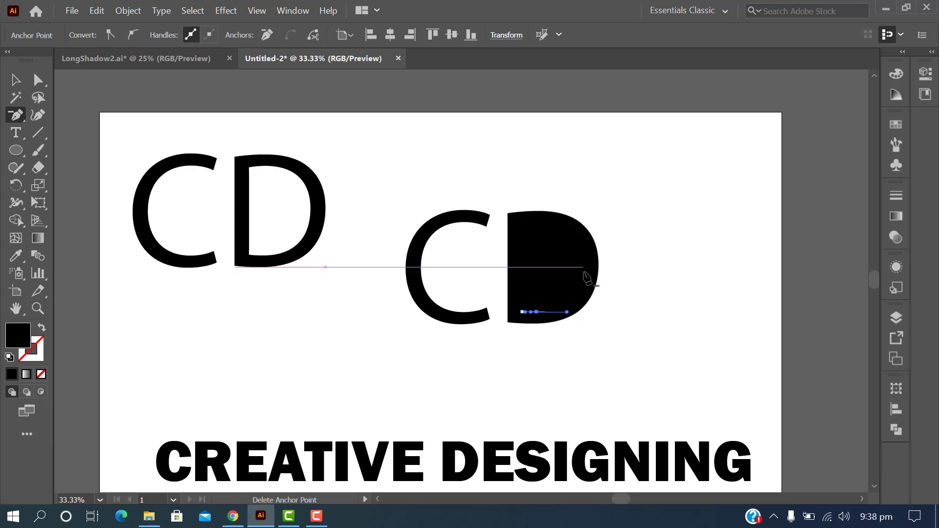
{"action": "left_click", "coordinate": [522, 312]}
{"action": "left_click", "coordinate": [536, 312]}
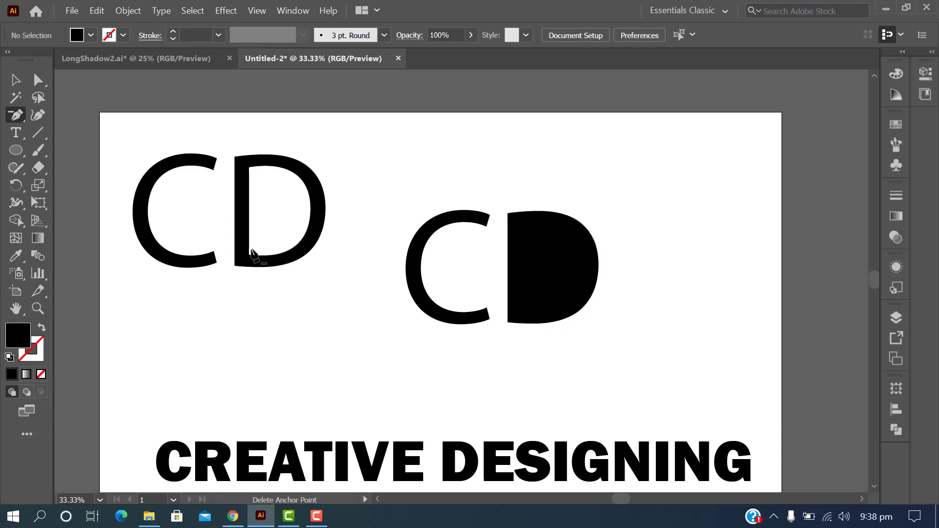
Move the "C" and the solid "D" together out to the artboard's upper-right corner.
{"action": "left_click", "coordinate": [16, 81]}
{"action": "left_click", "coordinate": [554, 259]}
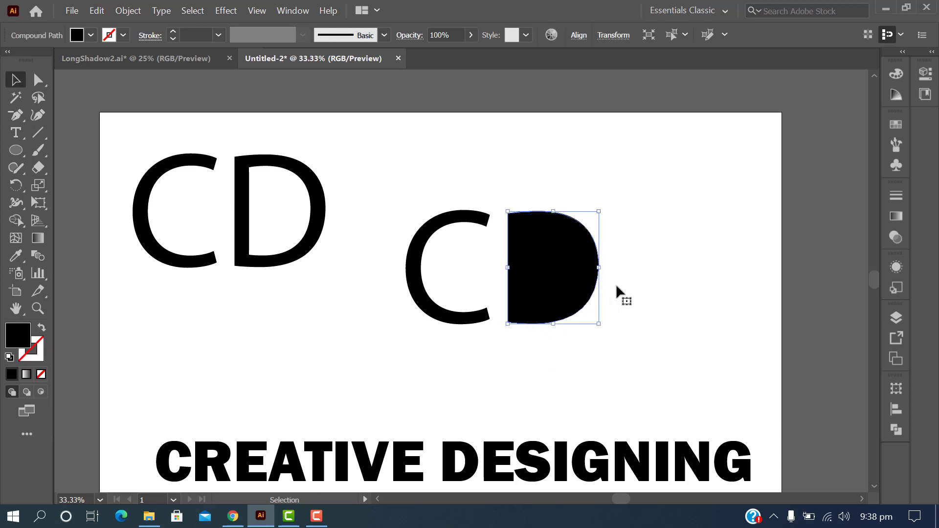
{"action": "left_click_drag", "start_coordinate": [406, 197], "coordinate": [622, 354]}
{"action": "left_click_drag", "start_coordinate": [562, 314], "coordinate": [778, 163]}
Duplicate the intact "CD" group into the middle of the artboard and ungroup the middle letters.
{"action": "left_click_drag", "start_coordinate": [266, 267], "coordinate": [232, 255]}
{"action": "left_click", "coordinate": [462, 313]}
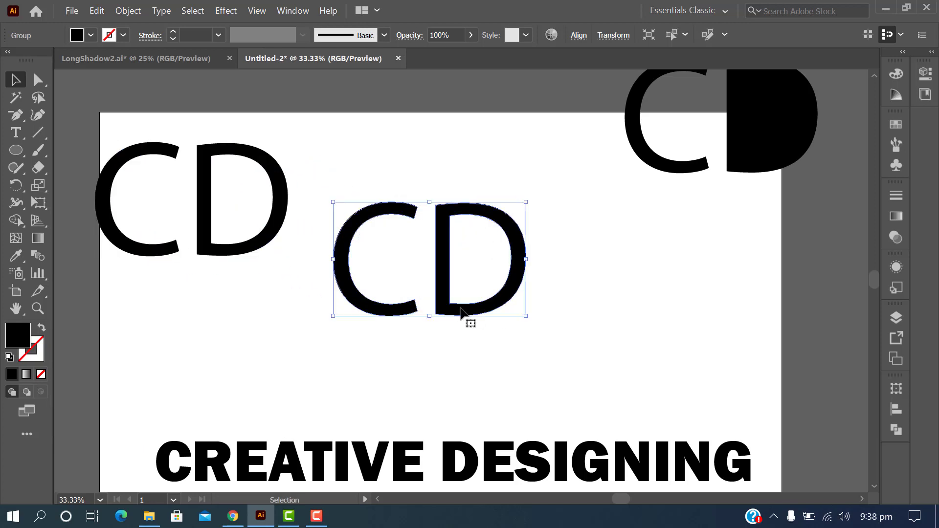
{"action": "left_click", "coordinate": [443, 277], "text": "ctrl"}
{"action": "key", "text": "ctrl+8"}
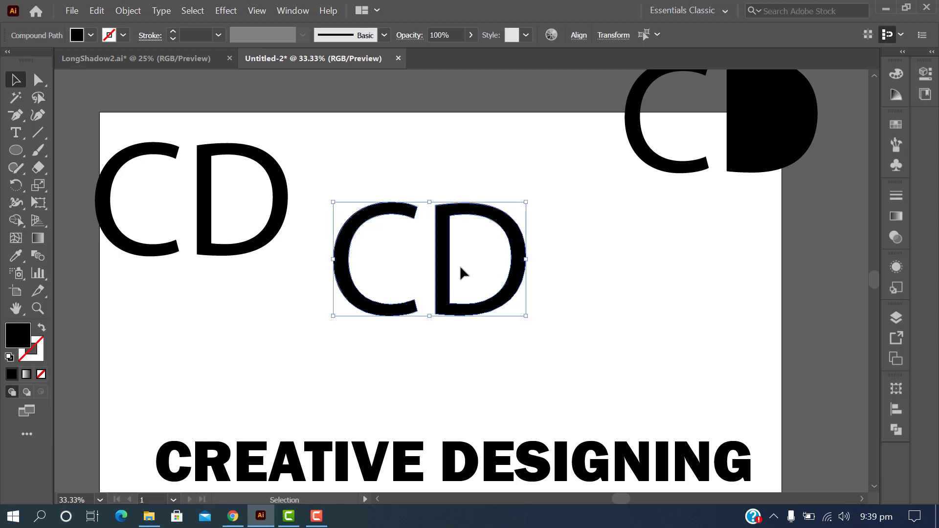
{"action": "right_click", "coordinate": [459, 265]}
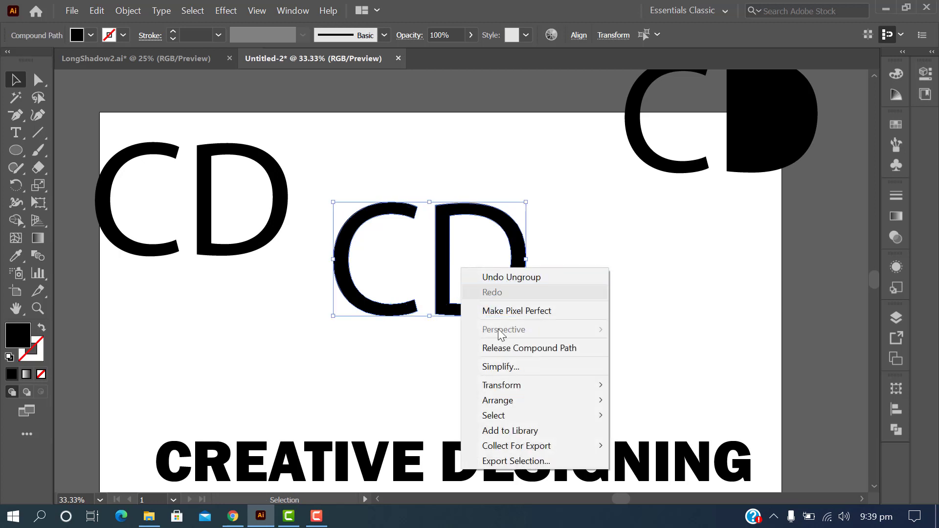
{"action": "left_click", "coordinate": [428, 377]}
{"action": "left_click_drag", "start_coordinate": [484, 314], "coordinate": [531, 329]}
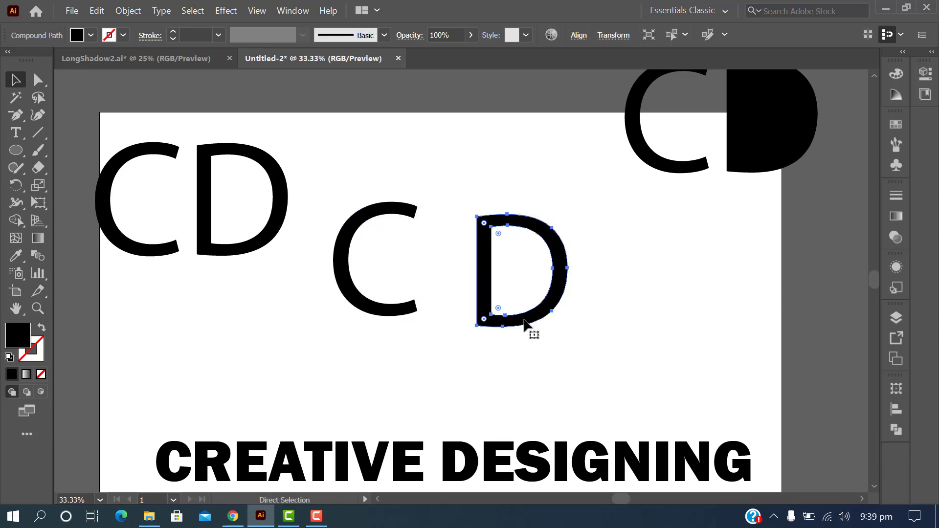
{"action": "key", "text": "ctrl+z"}
{"action": "left_click", "coordinate": [453, 357]}
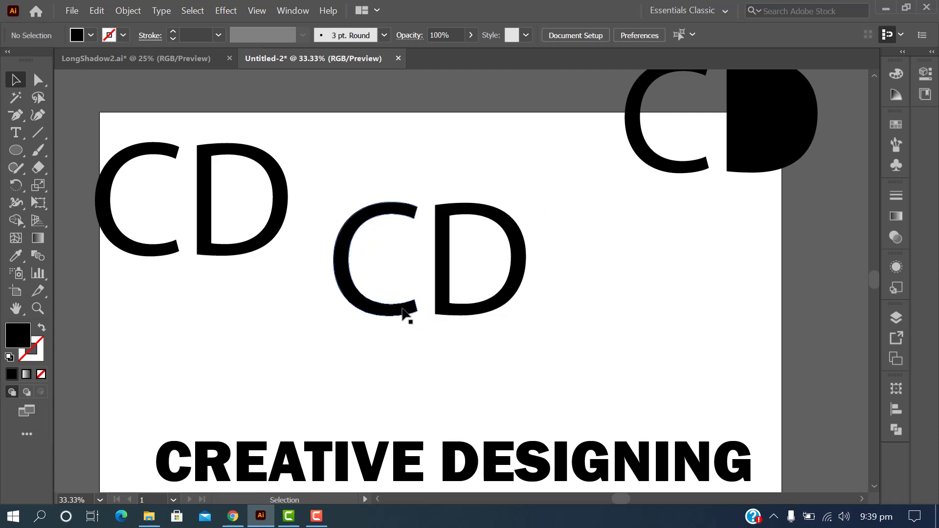
Enlarge the middle "C" from its center to nearly twice its size and move the "D" inside its opening.
{"action": "left_click", "coordinate": [404, 313]}
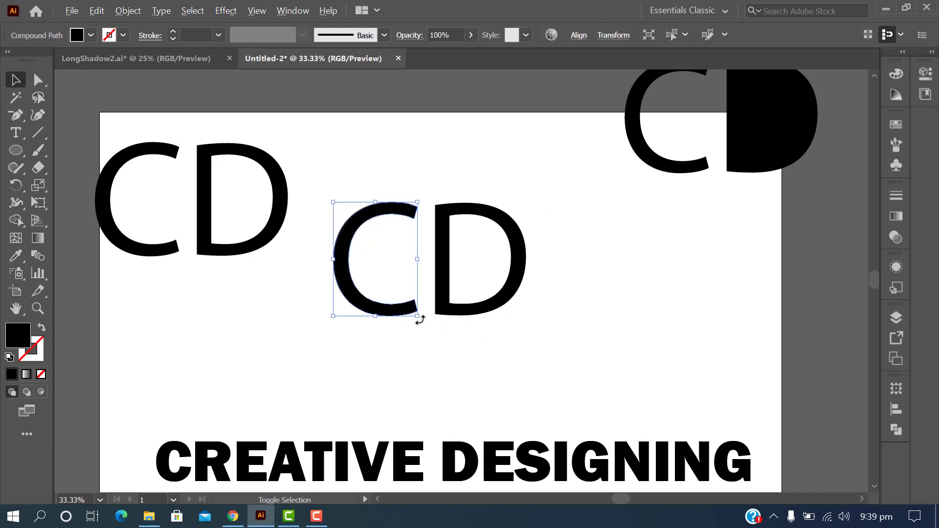
{"action": "left_click_drag", "start_coordinate": [419, 316], "coordinate": [455, 368]}
{"action": "left_click", "coordinate": [521, 370]}
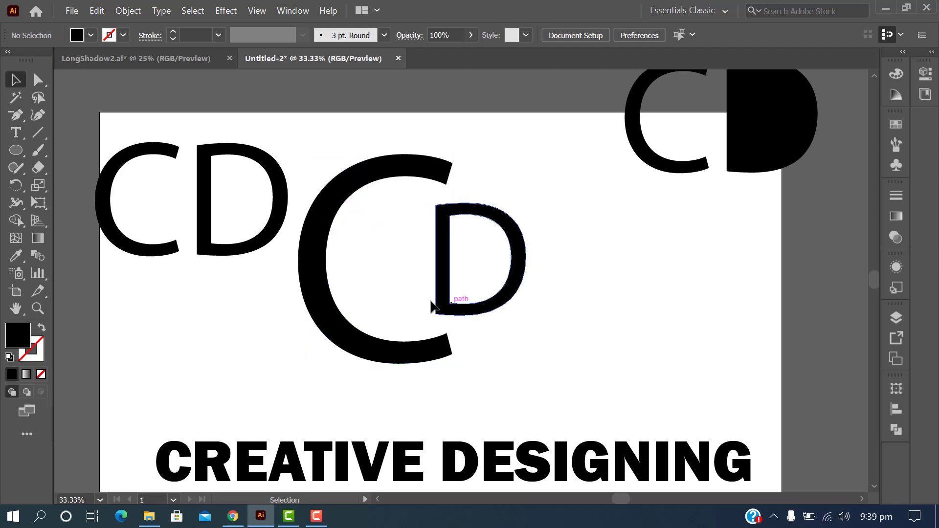
{"action": "left_click_drag", "start_coordinate": [435, 298], "coordinate": [374, 291]}
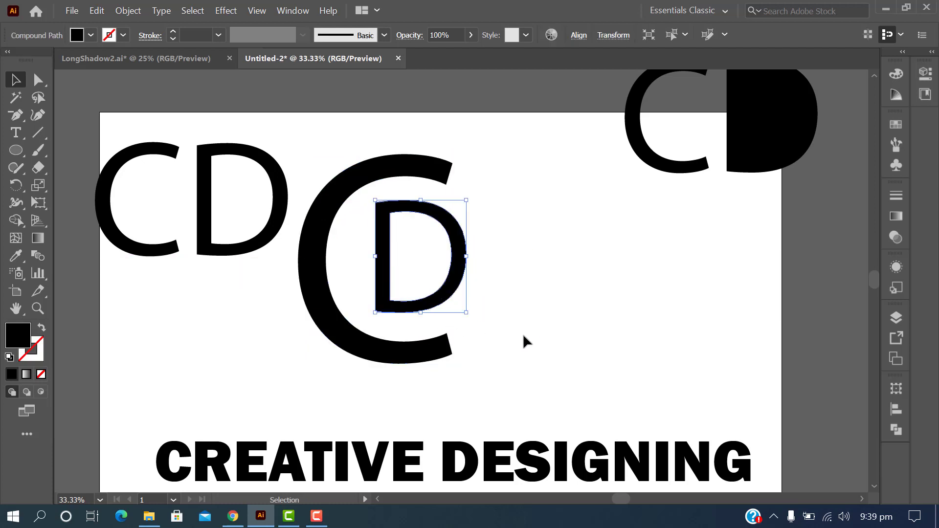
Undo the last enlargement of the middle "C" and the move of the middle "D".
{"action": "left_click", "coordinate": [523, 334]}
{"action": "key", "text": "ctrl+z"}
{"action": "key", "text": "ctrl+z"}
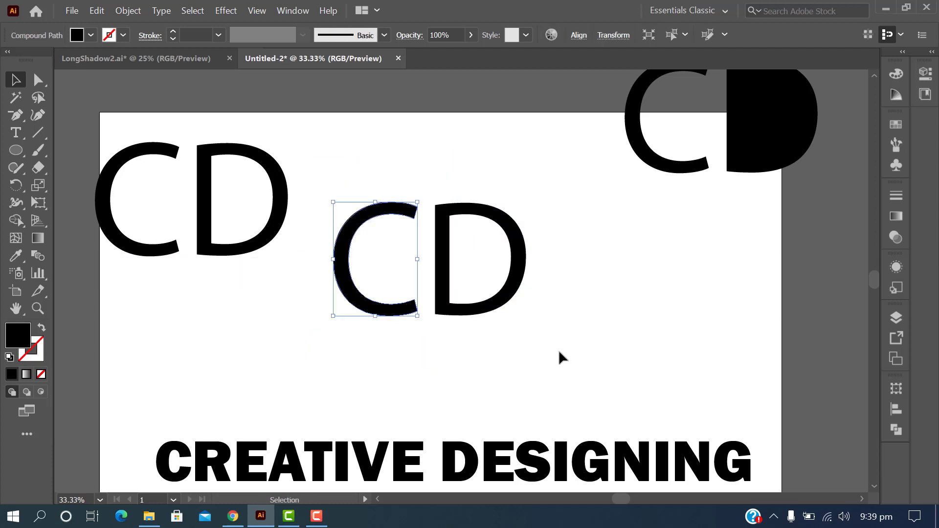
{"action": "left_click", "coordinate": [559, 352]}
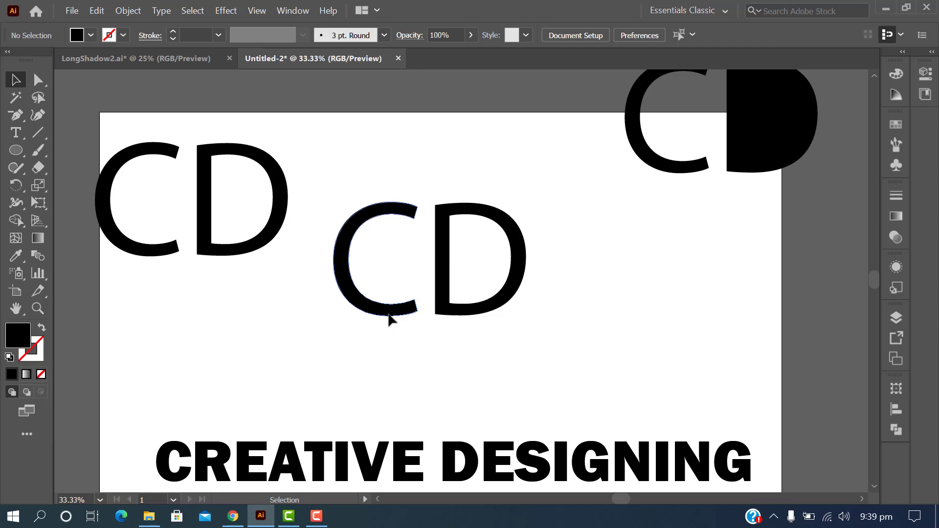
Move the middle "C" to the right of the "D" and center the "D" on the artboard horizontally and vertically.
{"action": "left_click_drag", "start_coordinate": [390, 315], "coordinate": [527, 319]}
{"action": "left_click_drag", "start_coordinate": [444, 314], "coordinate": [412, 336]}
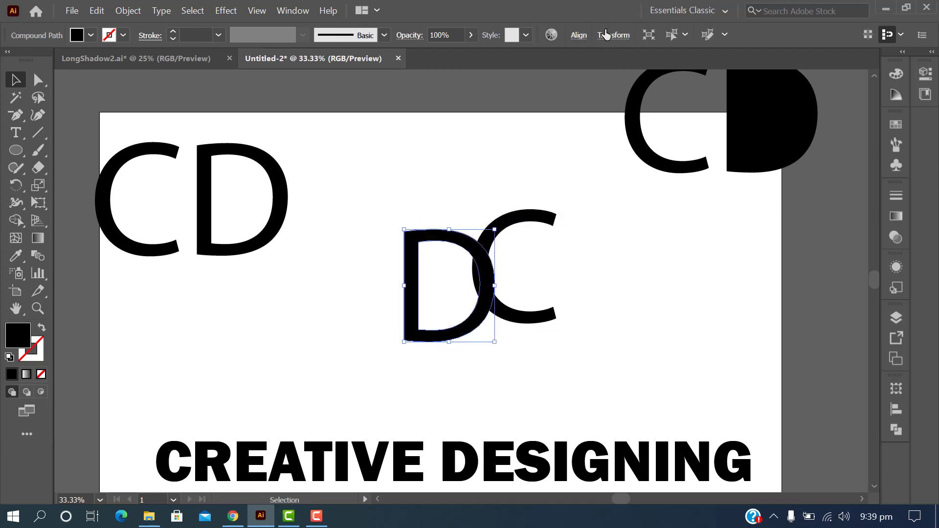
{"action": "left_click", "coordinate": [578, 35]}
{"action": "left_click", "coordinate": [457, 77]}
{"action": "left_click", "coordinate": [547, 77]}
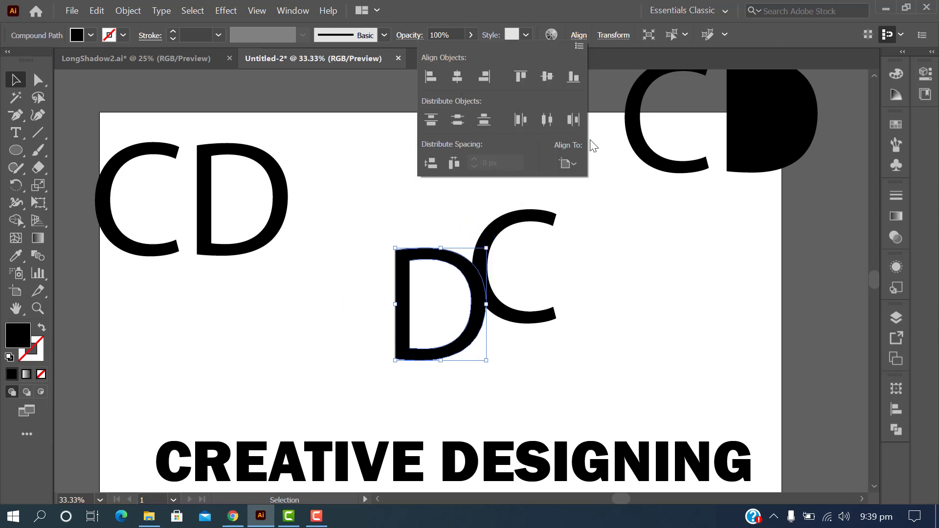
Center the middle "C" on the artboard both ways and enlarge it slightly from its center to match the "D" in width.
{"action": "left_click", "coordinate": [520, 322]}
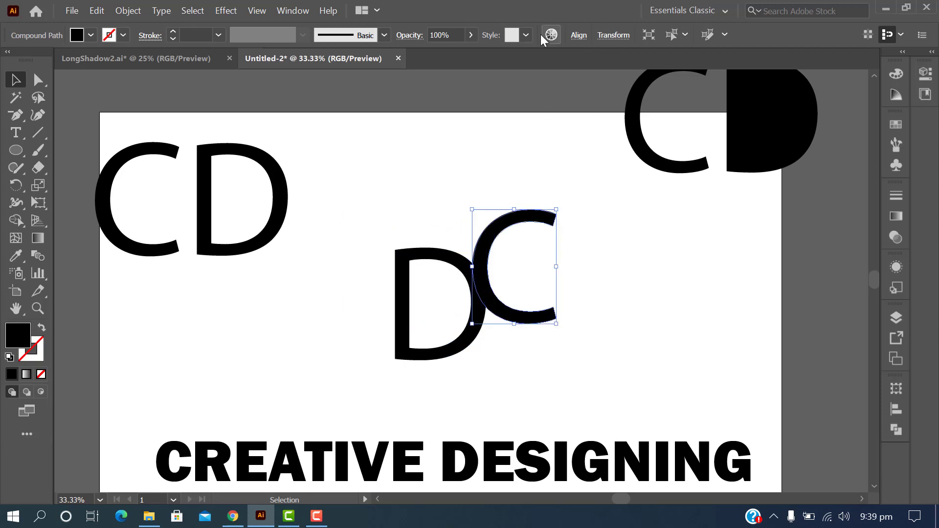
{"action": "left_click", "coordinate": [578, 36]}
{"action": "left_click", "coordinate": [460, 78]}
{"action": "left_click", "coordinate": [547, 76]}
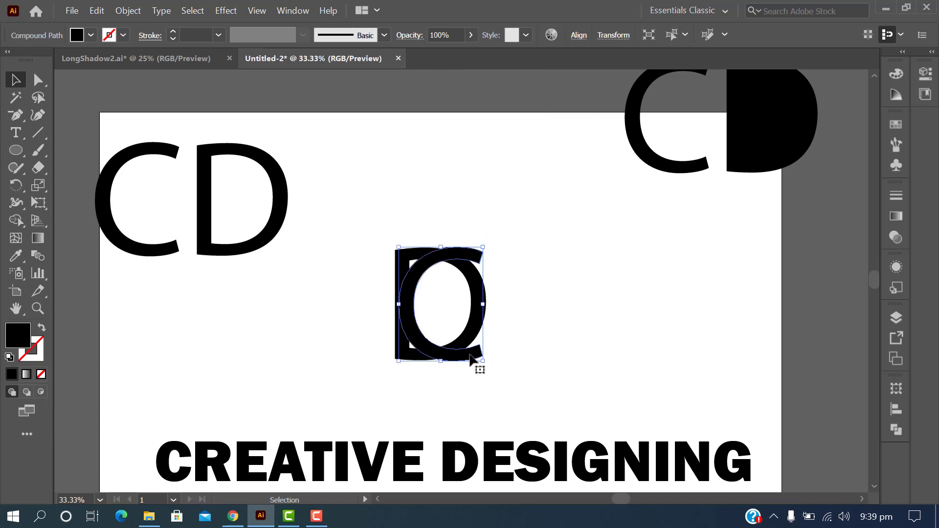
{"action": "left_click_drag", "start_coordinate": [482, 361], "coordinate": [488, 368]}
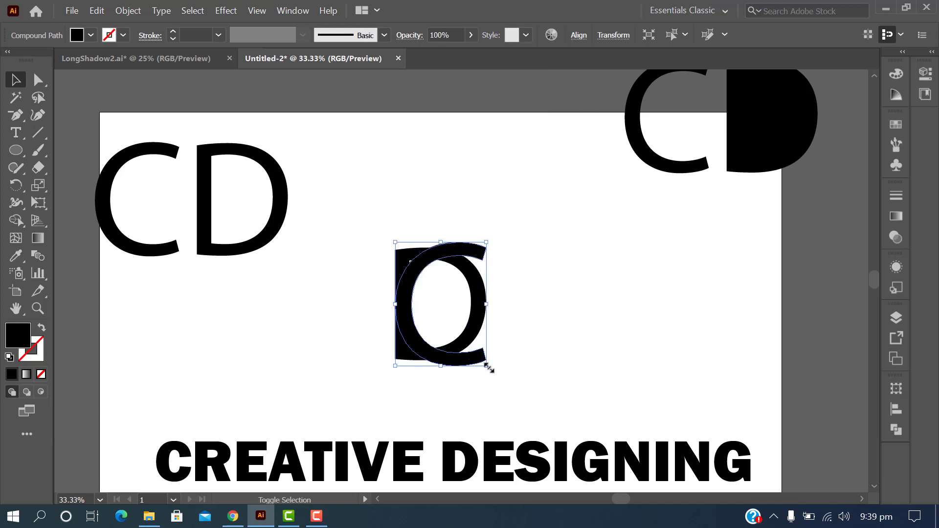
Nudge the "C" horizontally to the right until its left curve sits inside the "D" and its ends extend beyond it.
{"action": "key", "text": "shift+Right"}
{"action": "key", "text": "shift+Right"}
{"action": "key", "text": "shift+Right"}
{"action": "key", "text": "shift+Right"}
{"action": "key", "text": "shift+Right"}
{"action": "key", "text": "shift+Right"}
{"action": "key", "text": "shift+Right"}
{"action": "key", "text": "shift+Right"}
{"action": "key", "text": "shift+Right"}
{"action": "key", "text": "shift+Right"}
{"action": "key", "text": "shift+Right"}
{"action": "key", "text": "shift+Right"}
{"action": "key", "text": "shift+Right"}
{"action": "key", "text": "shift+Right"}
{"action": "key", "text": "shift+Right"}
{"action": "key", "text": "shift+Right"}
{"action": "key", "text": "shift+Right"}
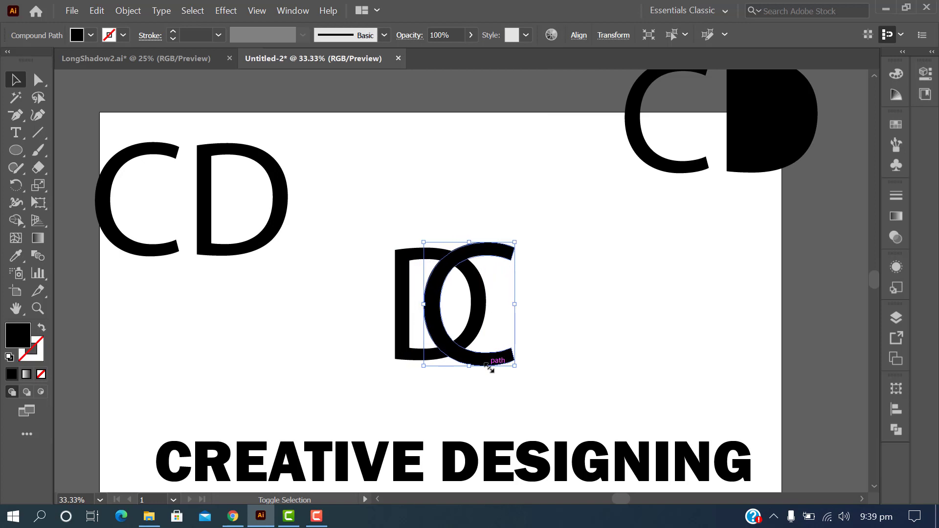
{"action": "key", "text": "shift+Left"}
{"action": "key", "text": "ctrl+z"}
{"action": "key", "text": "Left"}
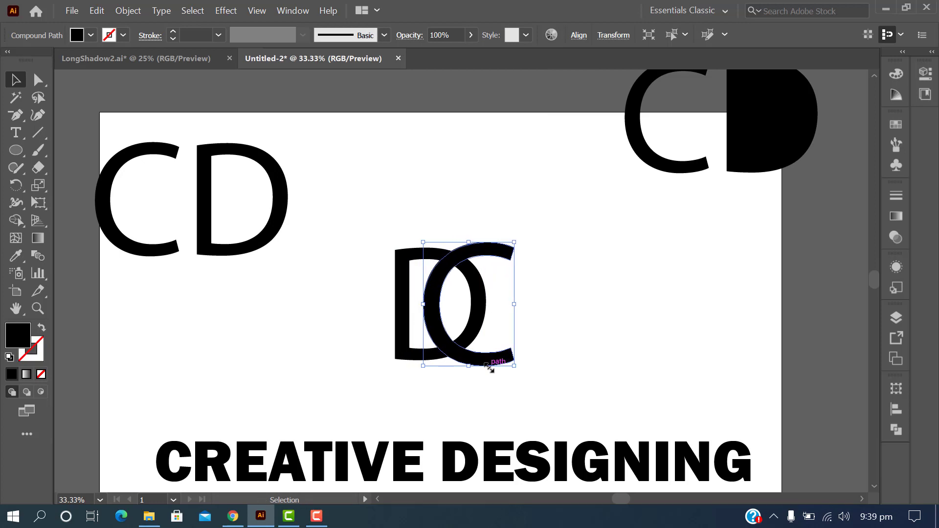
{"action": "scroll", "coordinate": [526, 359], "scroll_direction": "down", "scroll_amount": 1}
{"action": "left_click", "coordinate": [641, 293]}
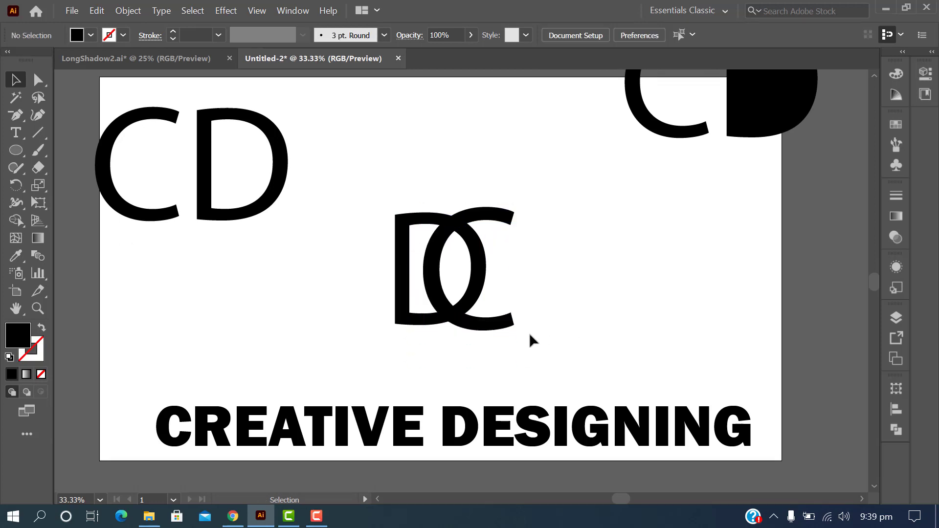
Fill the overlapping "C" with the orange swatch.
{"action": "left_click", "coordinate": [485, 328]}
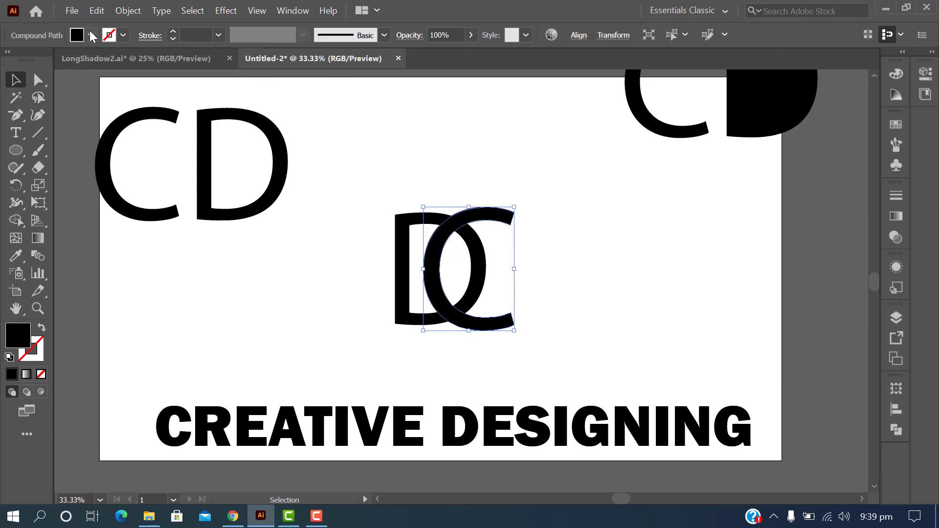
{"action": "left_click", "coordinate": [90, 35]}
{"action": "left_click", "coordinate": [142, 60]}
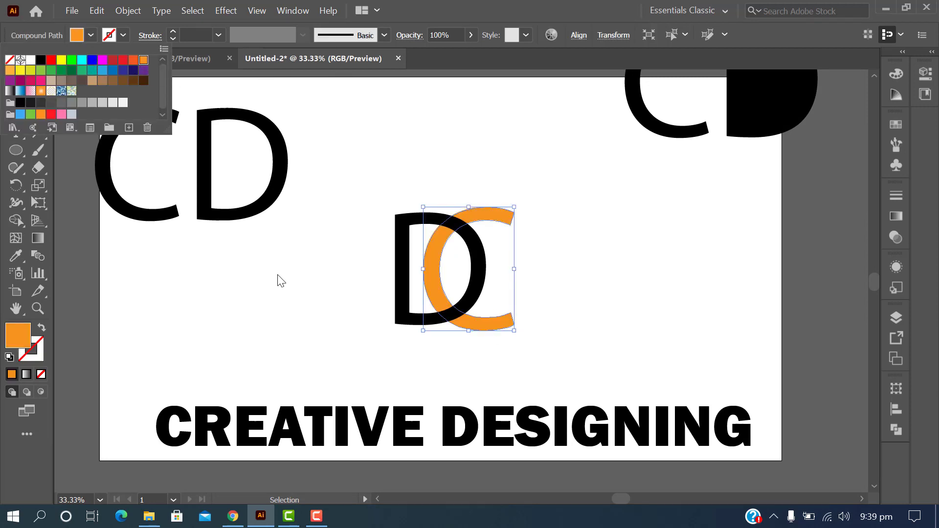
{"action": "left_click", "coordinate": [281, 294]}
{"action": "left_click", "coordinate": [281, 294]}
Arrange the orange "C" in front of the black "D".
{"action": "left_click", "coordinate": [481, 323]}
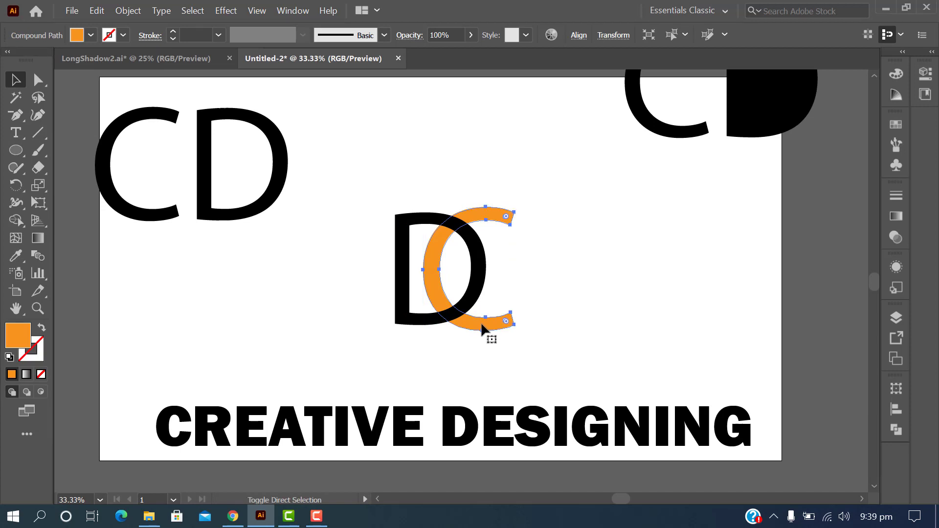
{"action": "left_click", "coordinate": [583, 318]}
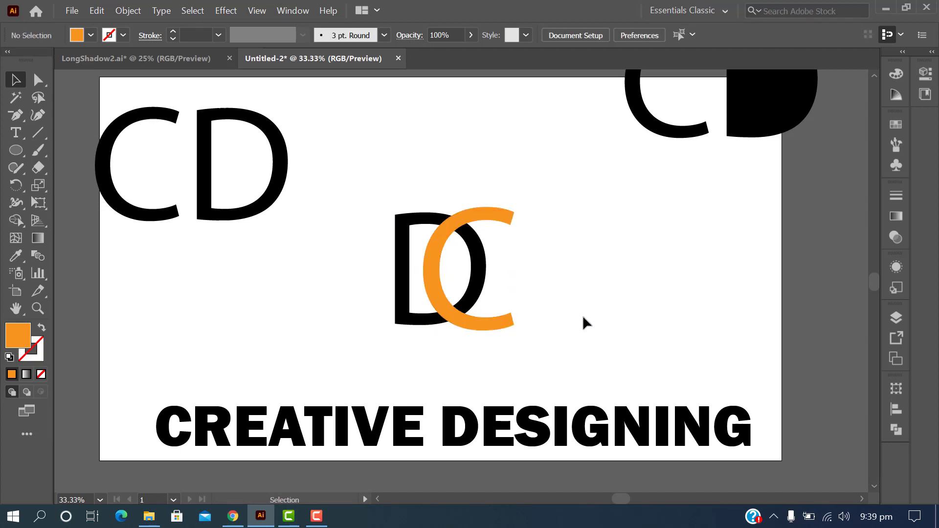
{"action": "left_click", "coordinate": [434, 319]}
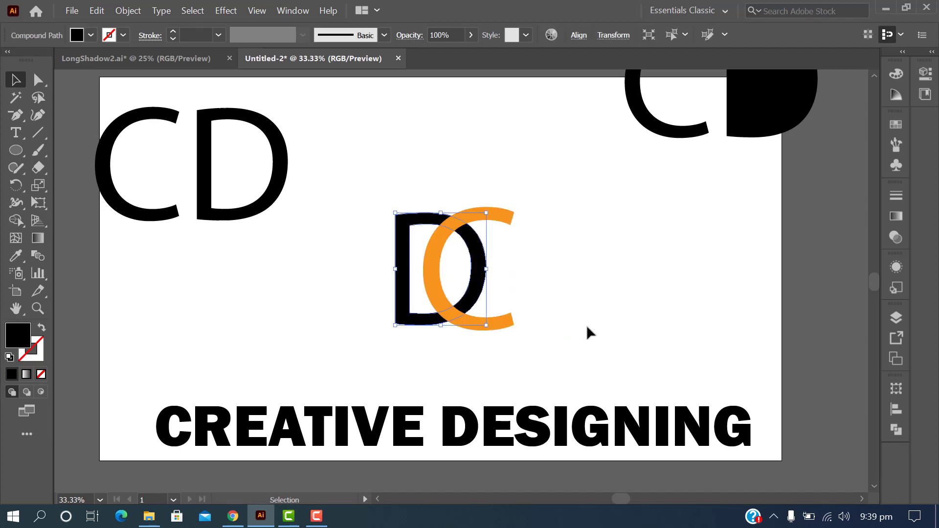
{"action": "key", "text": "ctrl+shift+bracketleft"}
{"action": "key", "text": "ctrl+plus"}
{"action": "left_click", "coordinate": [653, 338]}
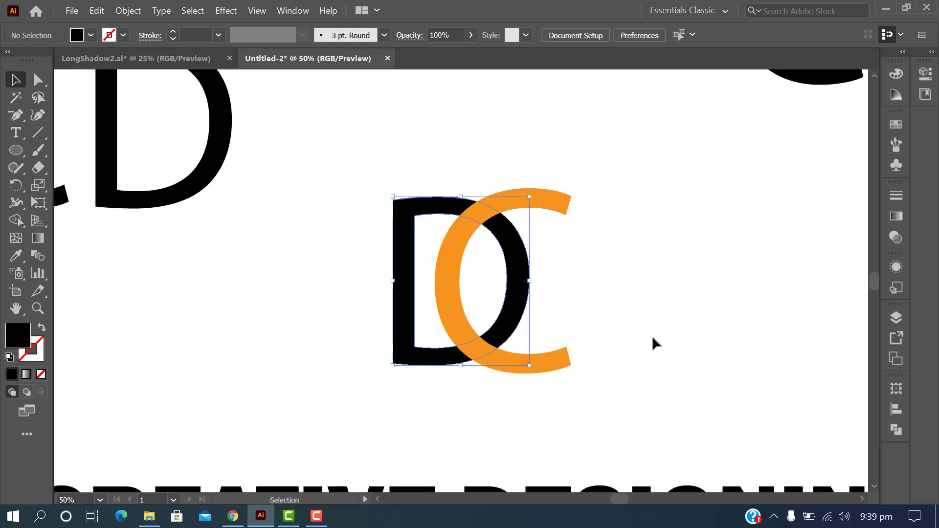
Examine the overlapping "DC" monogram together with the "CREATIVE DESIGNING" text on the whole artboard.
{"action": "scroll", "coordinate": [652, 335], "scroll_direction": "down", "scroll_amount": 1}
{"action": "scroll", "coordinate": [652, 335], "scroll_direction": "down", "scroll_amount": 3}
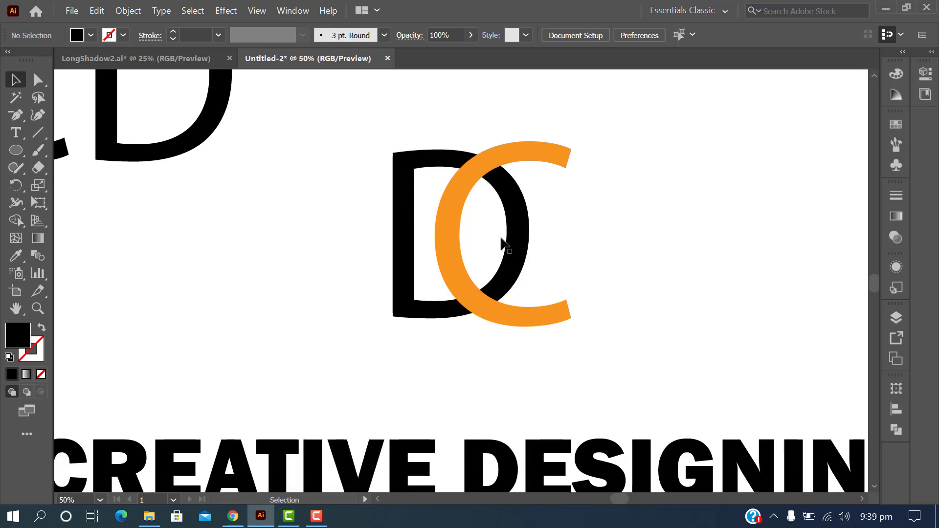
{"action": "scroll", "coordinate": [504, 243], "scroll_direction": "down", "scroll_amount": 1}
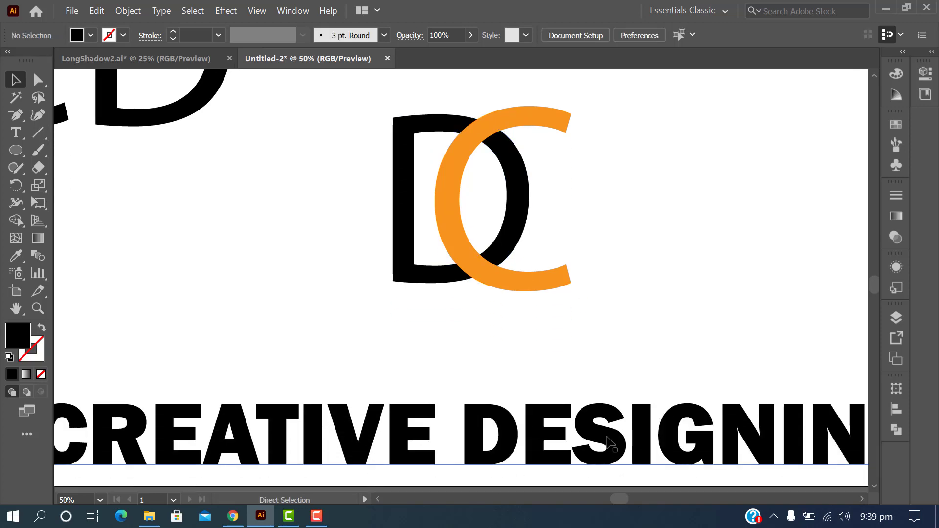
{"action": "key", "text": "ctrl+minus"}
{"action": "key", "text": "ctrl+minus"}
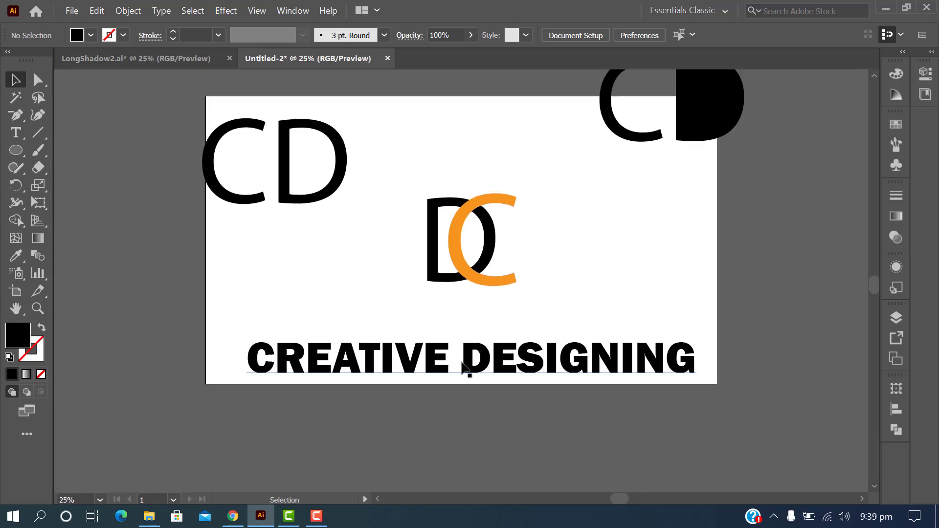
{"action": "left_click", "coordinate": [462, 361]}
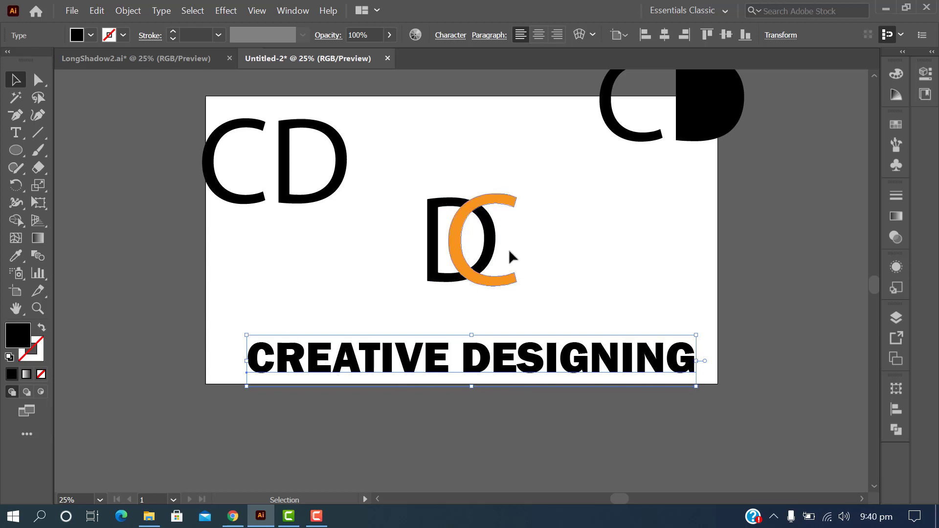
{"action": "left_click", "coordinate": [616, 279]}
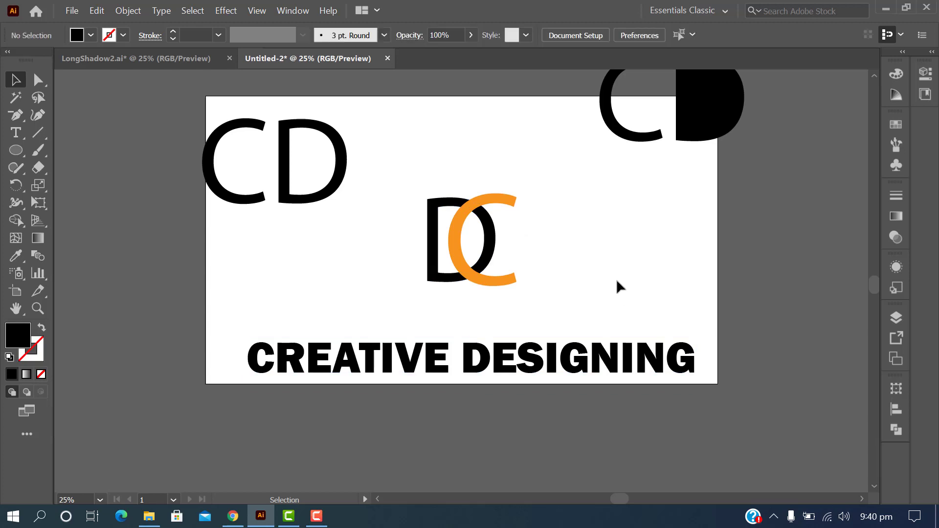
Fill the black "D" of the monogram with the dark red swatch.
{"action": "key", "text": "ctrl+plus"}
{"action": "key", "text": "ctrl+plus"}
{"action": "key", "text": "ctrl+plus"}
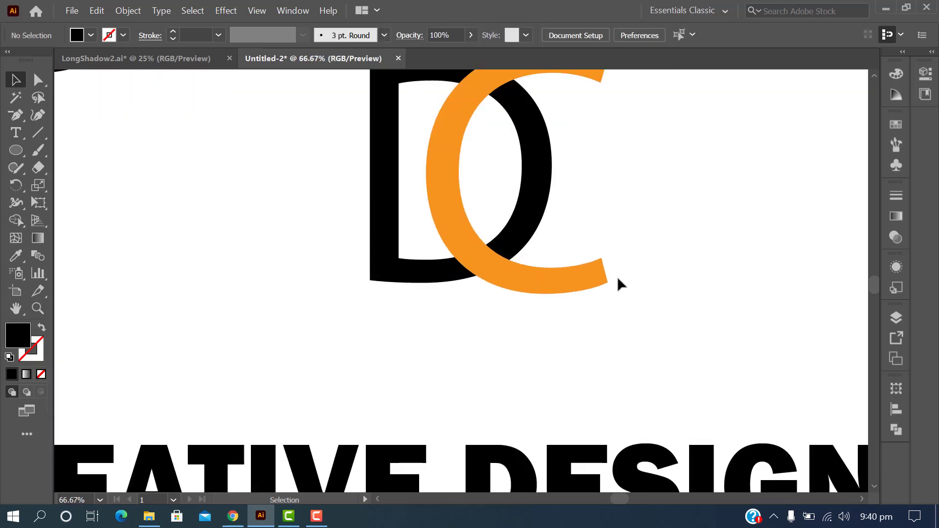
{"action": "scroll", "coordinate": [617, 277], "scroll_direction": "up", "scroll_amount": 4}
{"action": "left_click", "coordinate": [591, 384]}
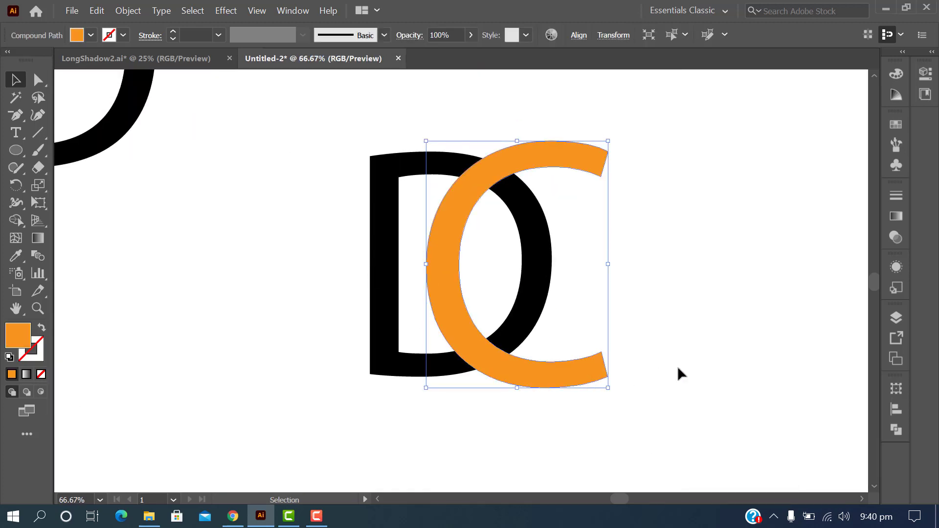
{"action": "left_click", "coordinate": [611, 234]}
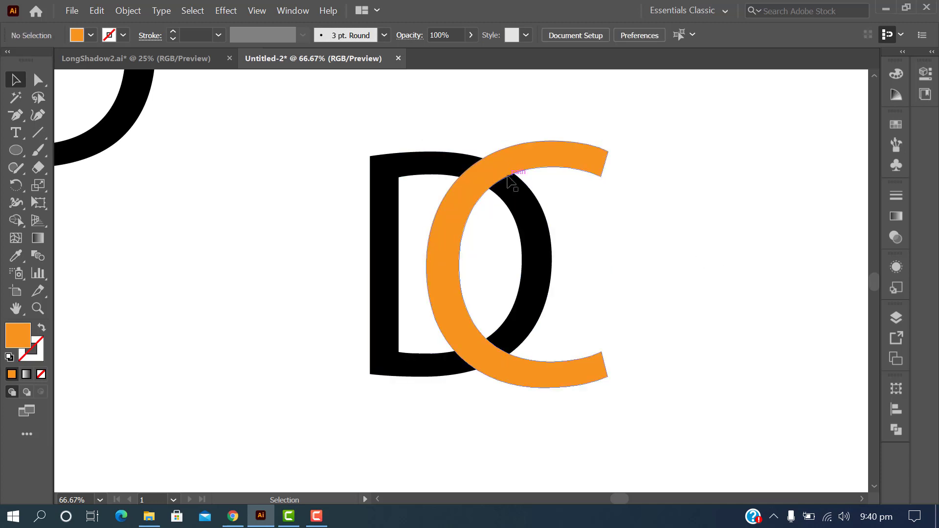
{"action": "left_click", "coordinate": [528, 206]}
{"action": "left_click", "coordinate": [89, 36]}
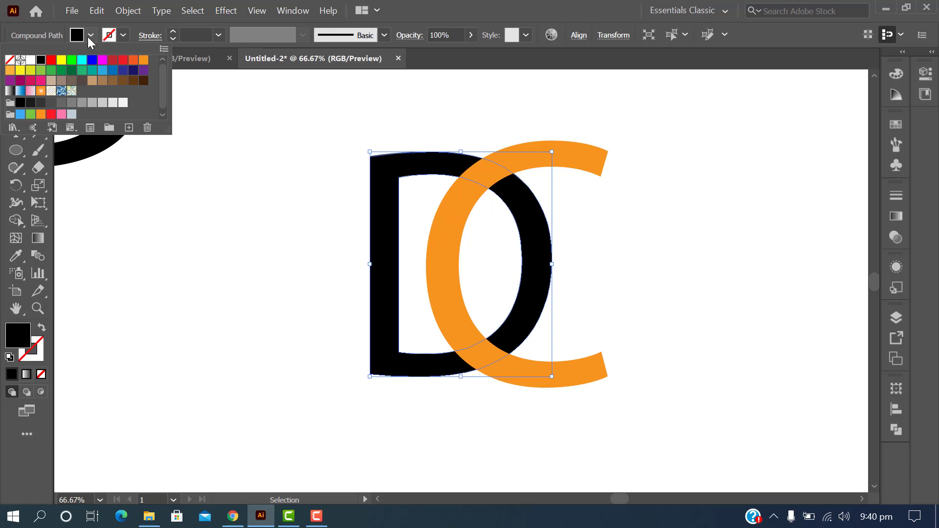
{"action": "left_click", "coordinate": [109, 57]}
{"action": "left_click", "coordinate": [334, 341]}
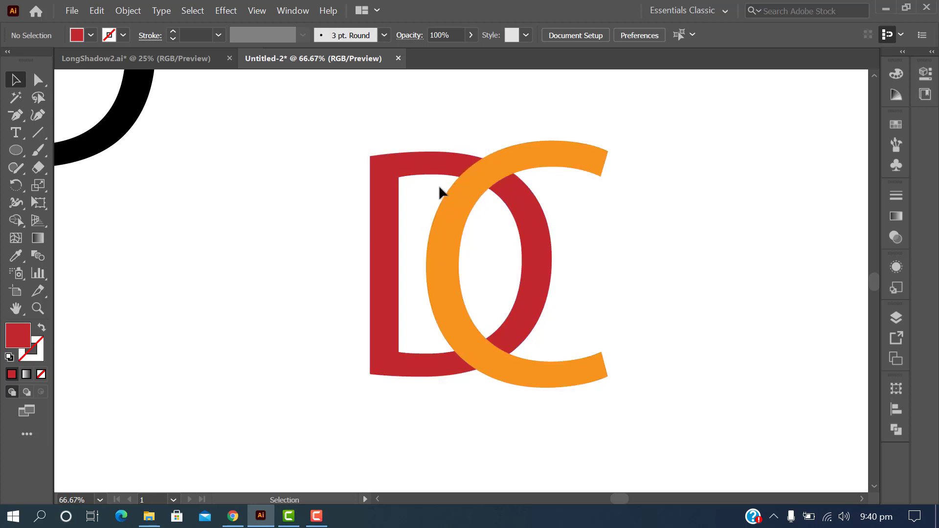
{"action": "left_click", "coordinate": [508, 372]}
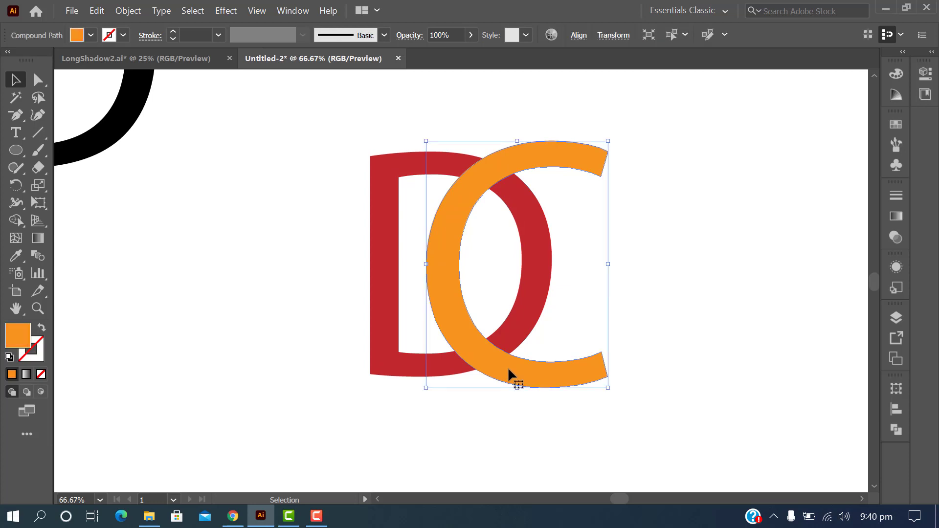
{"action": "left_click", "coordinate": [316, 516]}
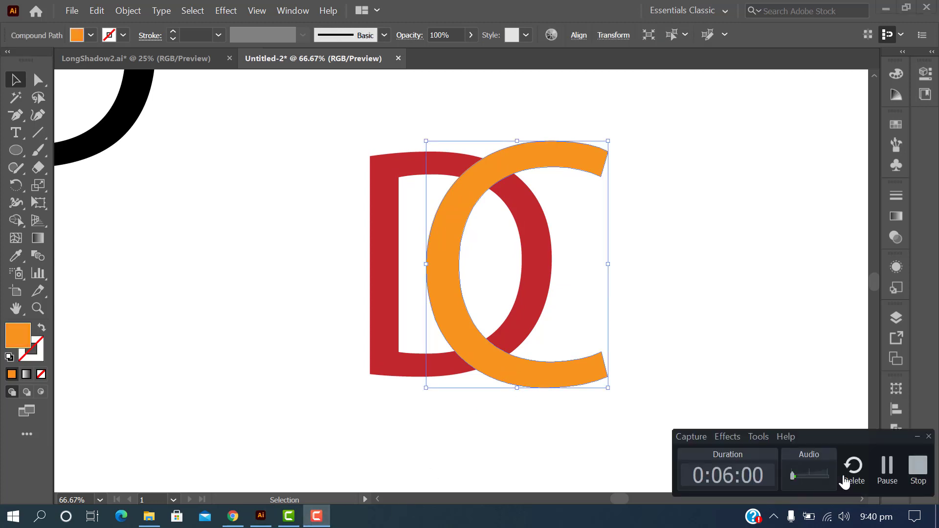
{"action": "left_click", "coordinate": [886, 469]}
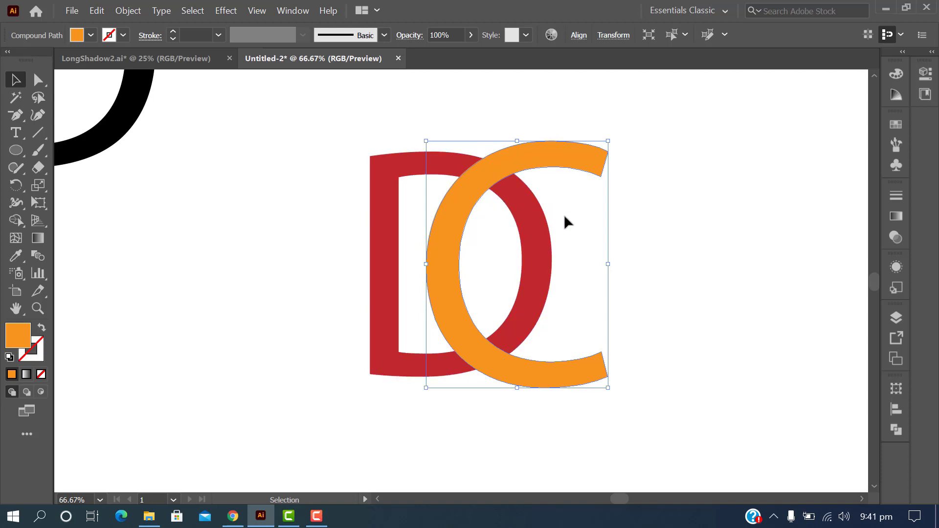
{"action": "key", "text": "a"}
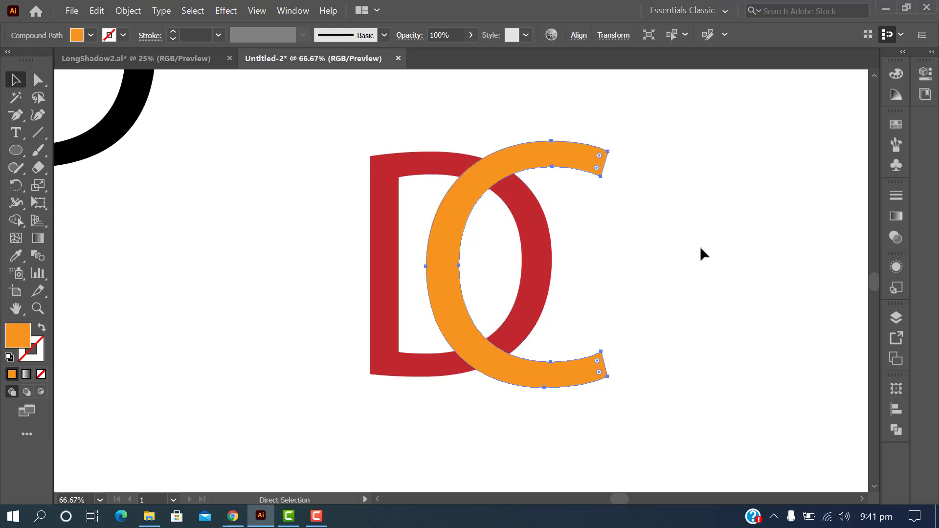
{"action": "key", "text": "v"}
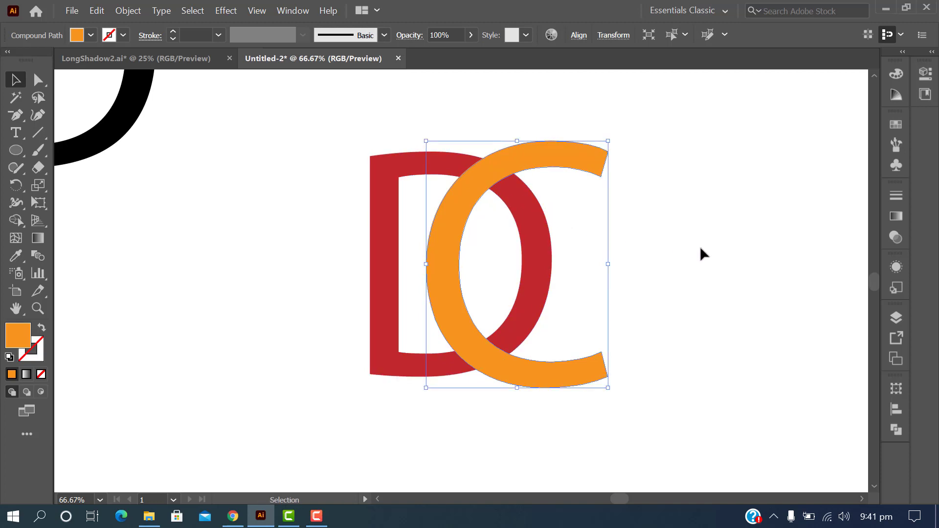
{"action": "key", "text": "a"}
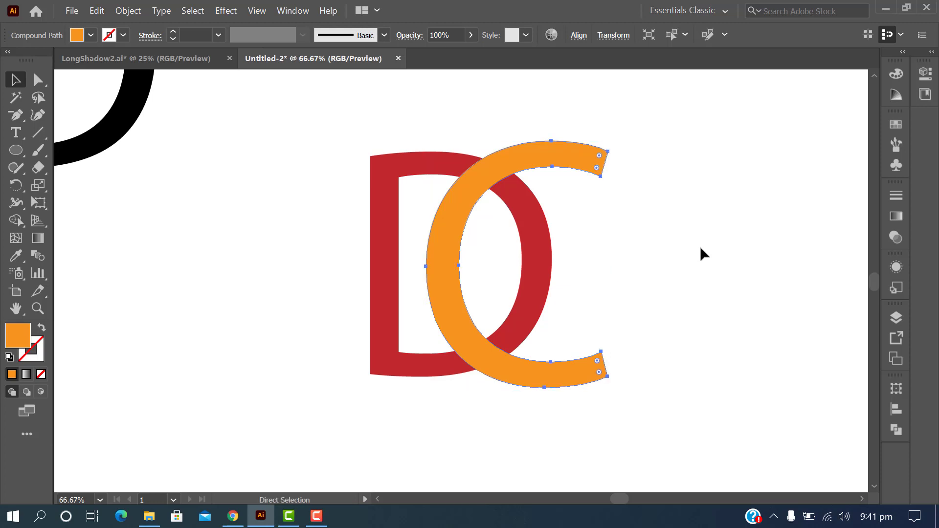
{"action": "key", "text": "v"}
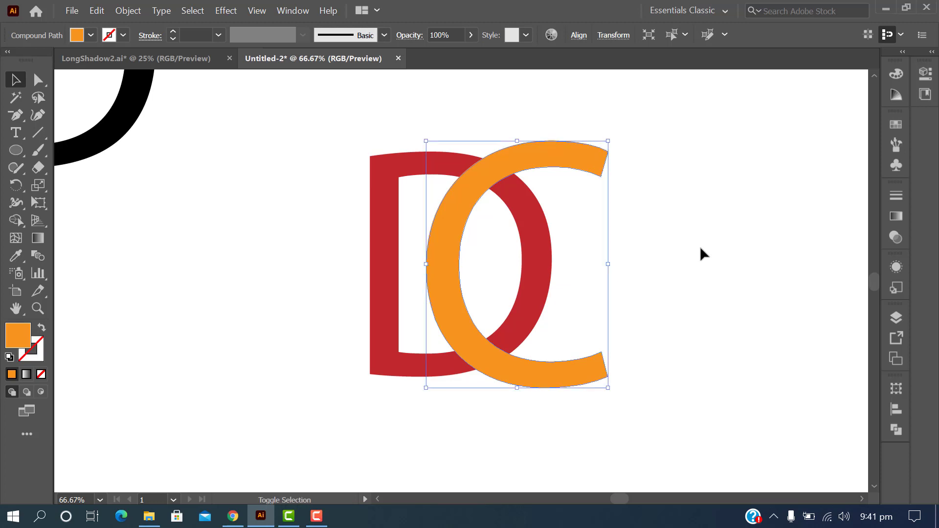
Duplicate the orange "C" with a small offset to the right, overlapping the original.
{"action": "key", "text": "alt+Right"}
{"action": "key", "text": "alt+Right"}
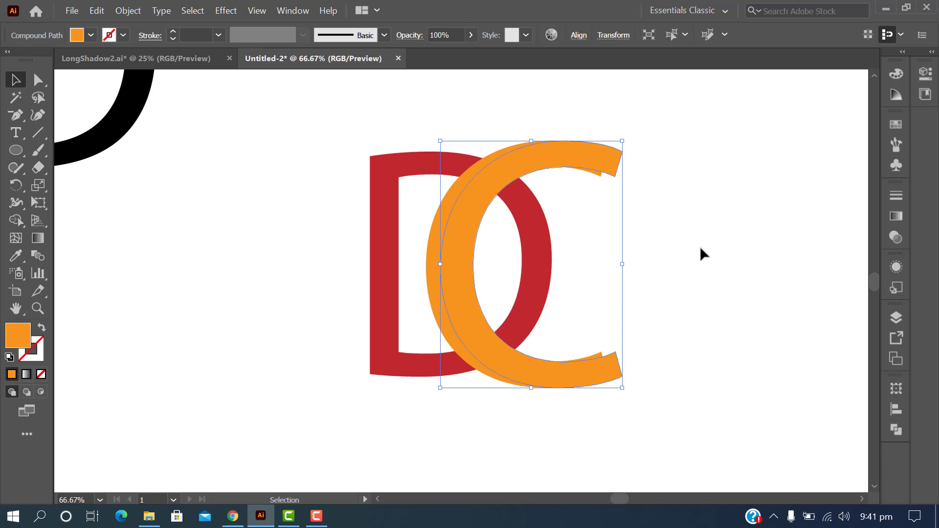
{"action": "left_click", "coordinate": [699, 247]}
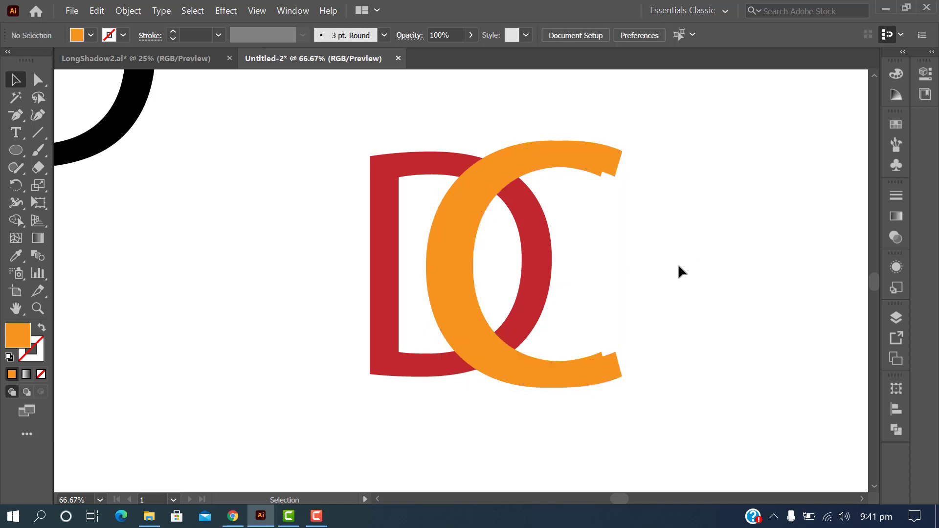
Fill the front "C" copy, offset to the right of the original, with the blue swatch.
{"action": "left_click", "coordinate": [476, 336]}
{"action": "left_click", "coordinate": [89, 35]}
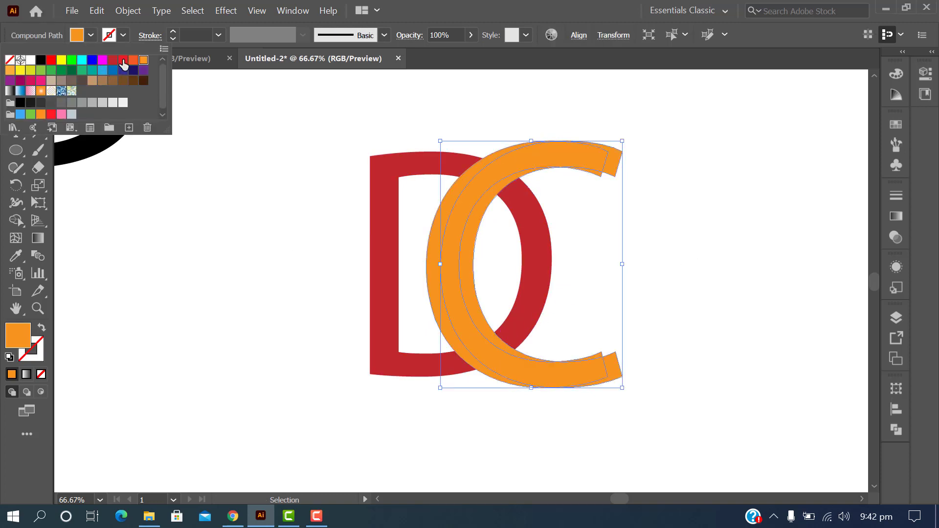
{"action": "left_click", "coordinate": [123, 61]}
{"action": "left_click", "coordinate": [112, 71]}
{"action": "left_click", "coordinate": [214, 232]}
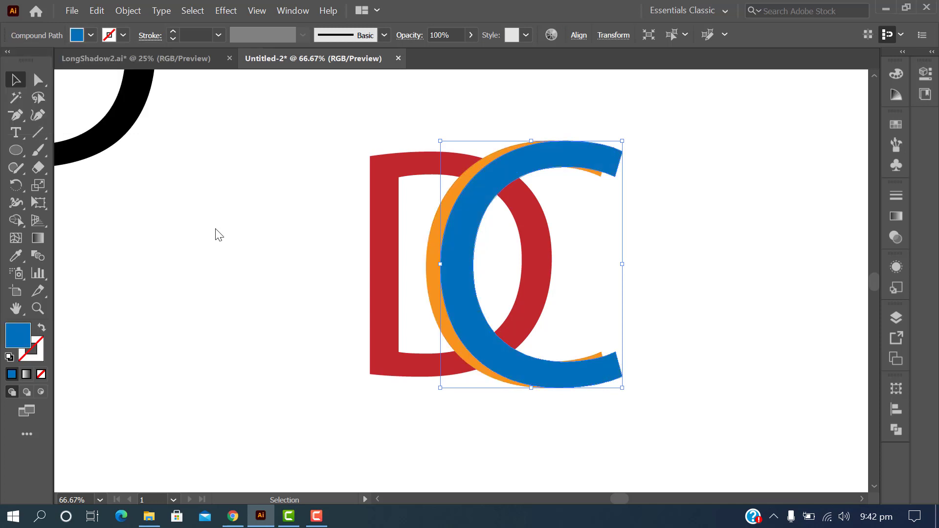
{"action": "left_click", "coordinate": [214, 232]}
Duplicate the orange "C" with a small offset to the left and fill the copy with the teal swatch.
{"action": "left_click", "coordinate": [433, 252]}
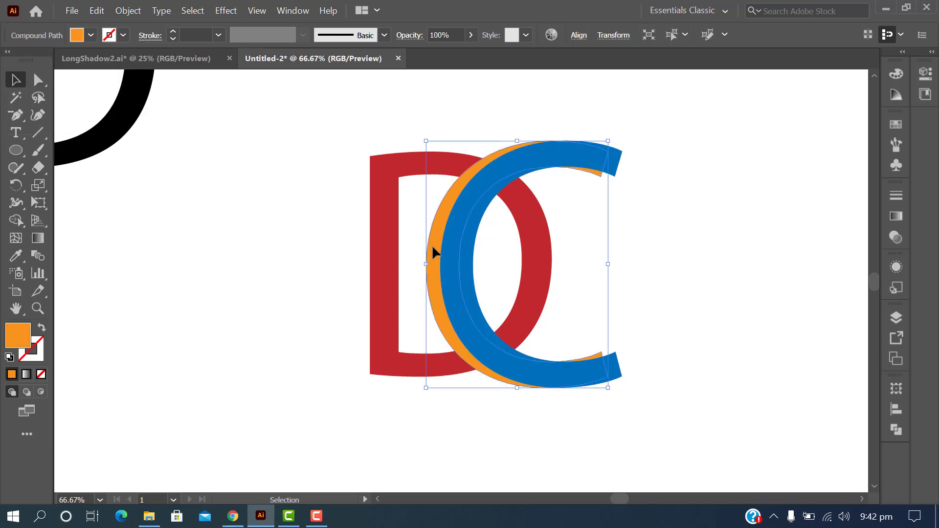
{"action": "key", "text": "a"}
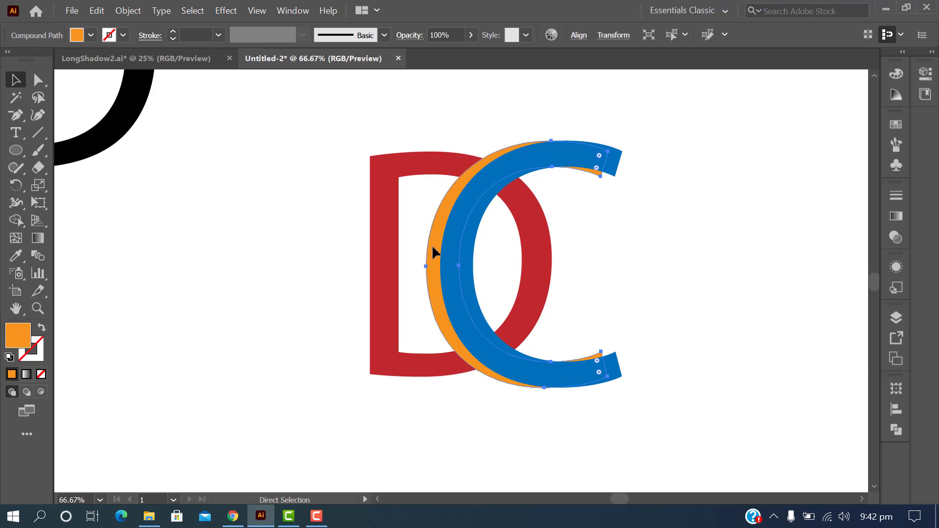
{"action": "key", "text": "v"}
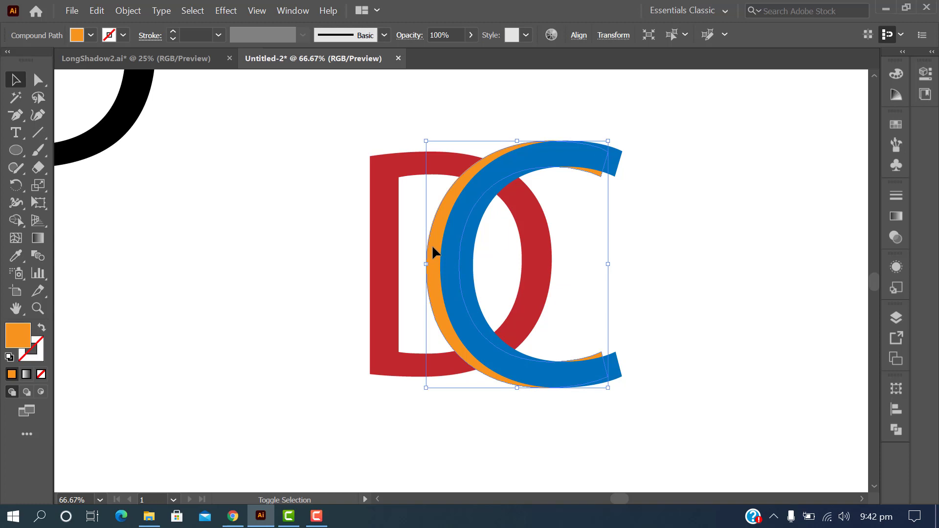
{"action": "key", "text": "shift+Left"}
{"action": "key", "text": "shift+Left"}
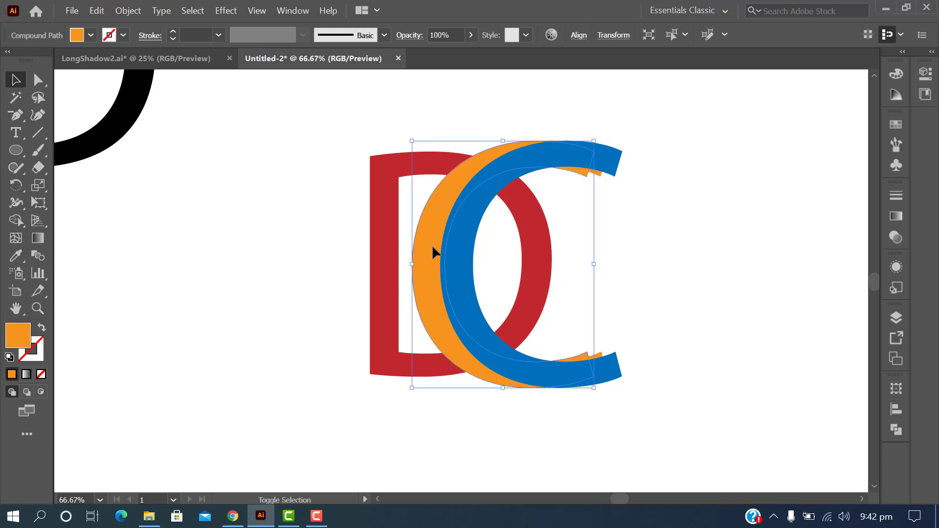
{"action": "left_click", "coordinate": [91, 35]}
{"action": "left_click", "coordinate": [92, 70]}
{"action": "left_click", "coordinate": [245, 268]}
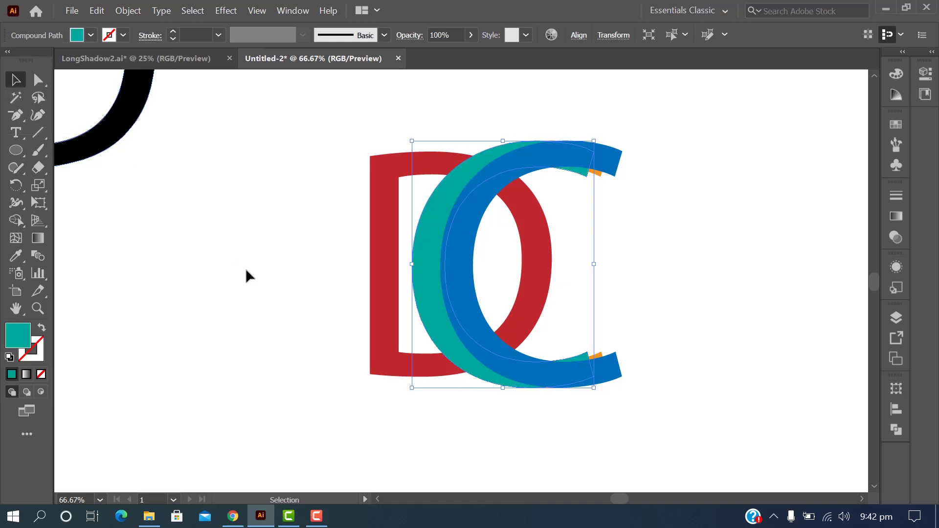
{"action": "left_click", "coordinate": [245, 268]}
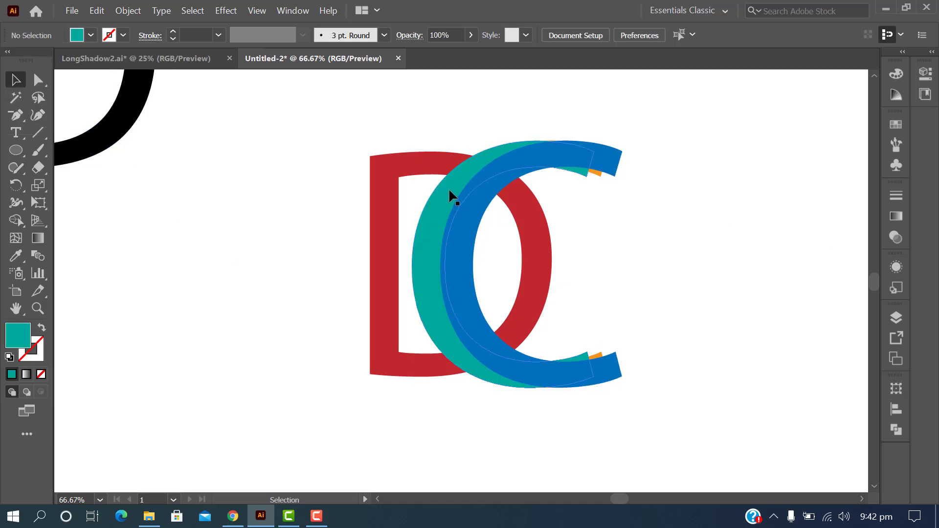
Cut the overlaps with the teal and blue "C" copies out of the red "D" using the Shape Builder tool.
{"action": "left_click", "coordinate": [424, 276]}
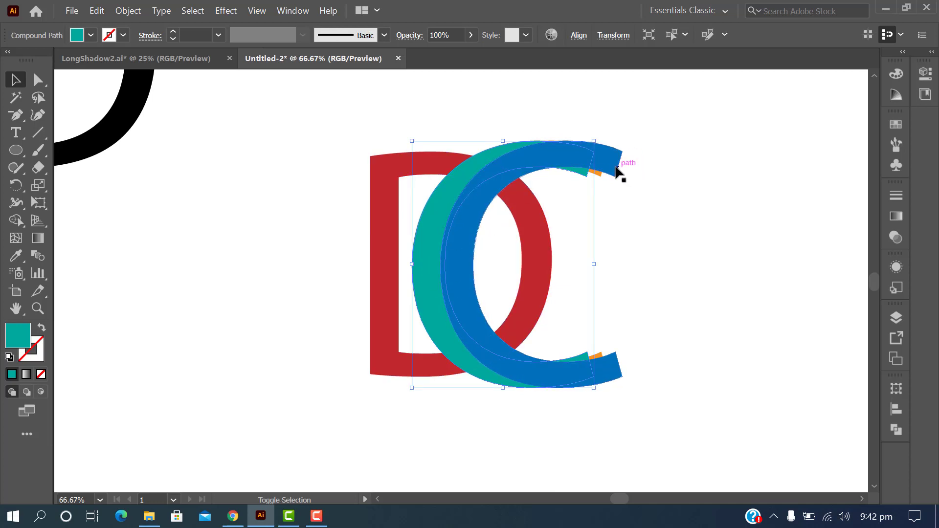
{"action": "left_click", "coordinate": [616, 167], "text": "shift"}
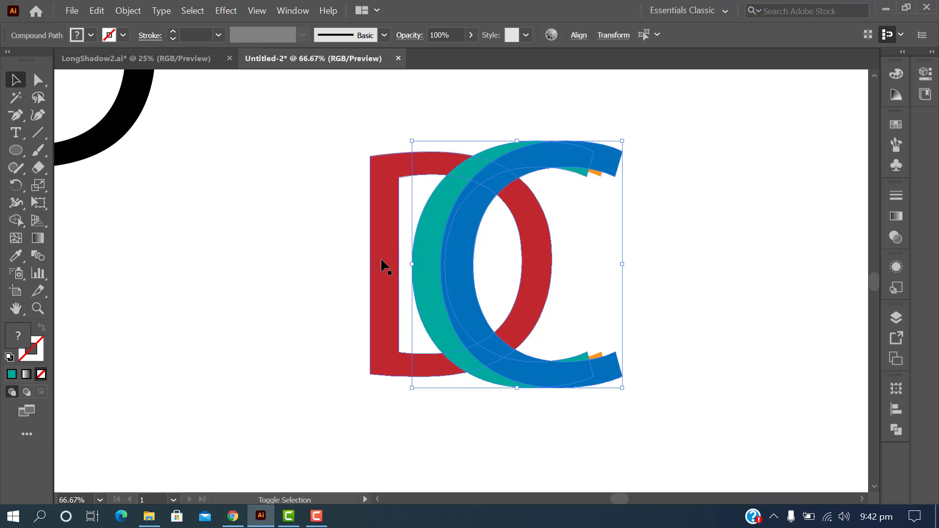
{"action": "left_click", "coordinate": [386, 245], "text": "shift"}
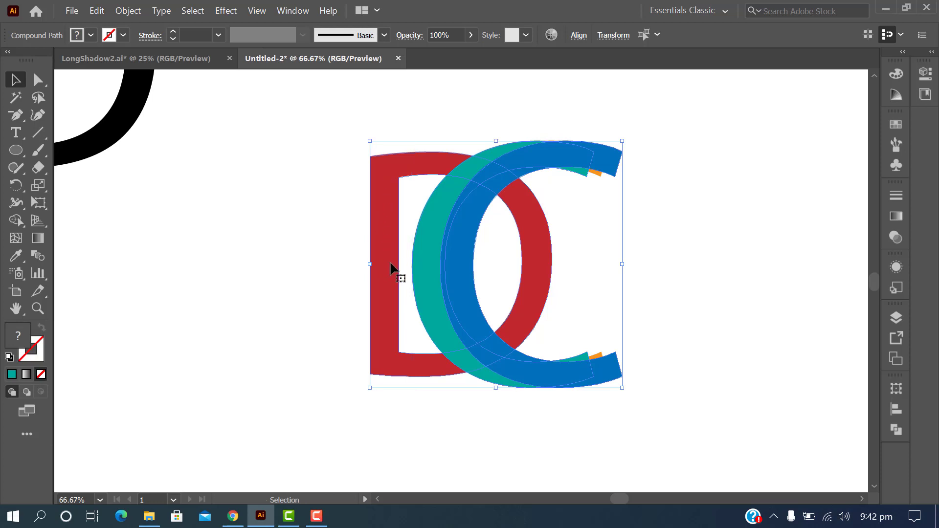
{"action": "key", "text": "shift+m"}
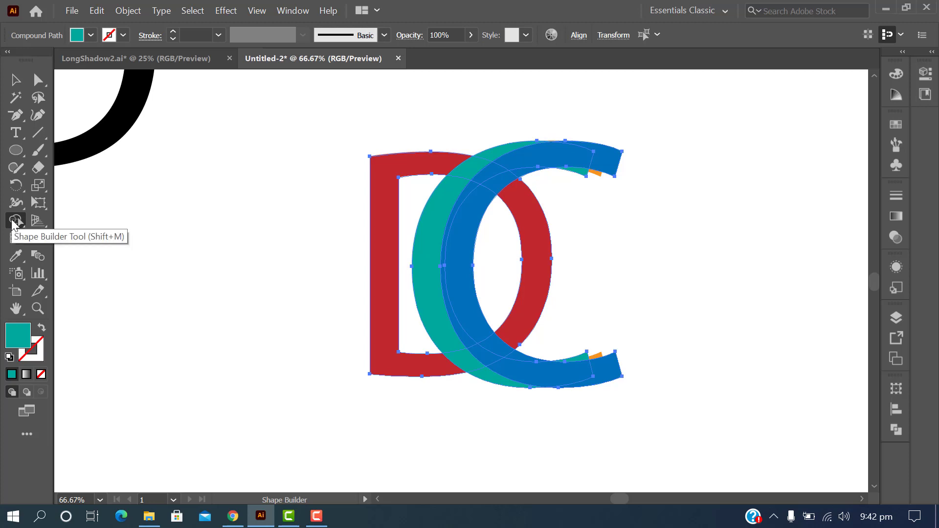
{"action": "left_click", "coordinate": [476, 166], "text": "alt"}
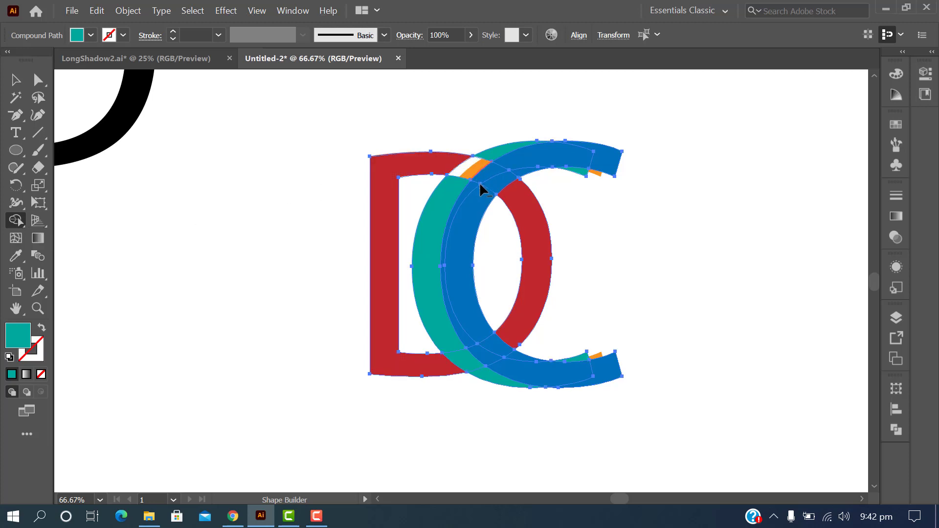
{"action": "left_click", "coordinate": [507, 185], "text": "alt"}
{"action": "left_click", "coordinate": [497, 350], "text": "alt"}
{"action": "left_click", "coordinate": [472, 368], "text": "alt"}
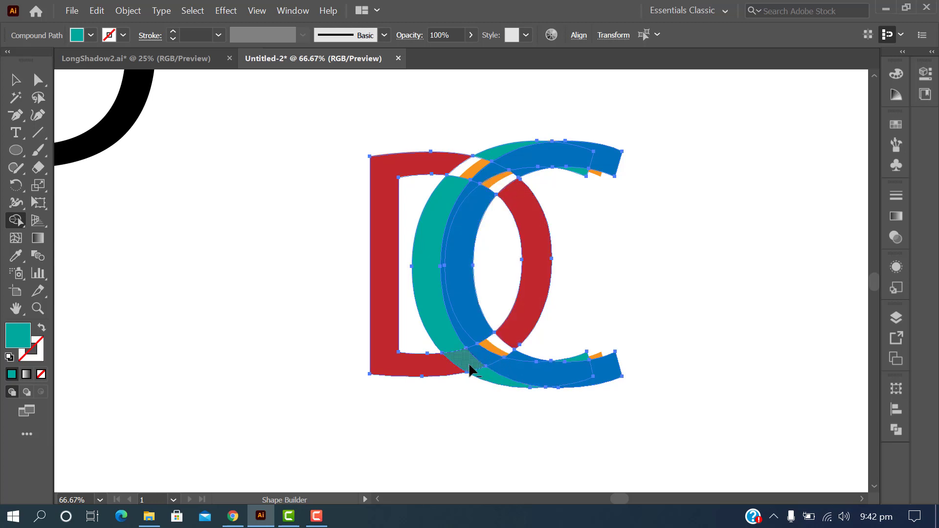
{"action": "key", "text": "v"}
{"action": "left_click", "coordinate": [585, 452]}
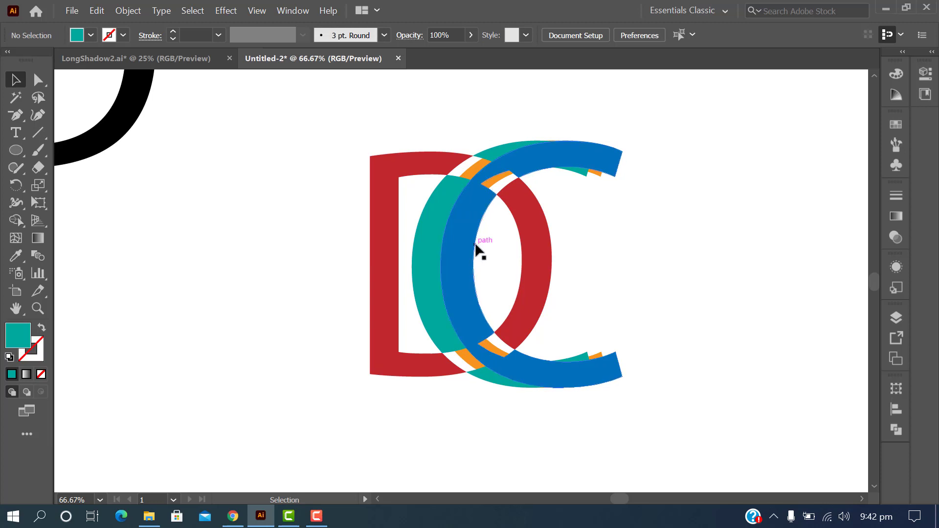
Delete the blue and teal "C" copies, leaving only the orange "C" over the red "D".
{"action": "left_click_drag", "start_coordinate": [470, 250], "coordinate": [625, 243]}
{"action": "key", "text": "Delete"}
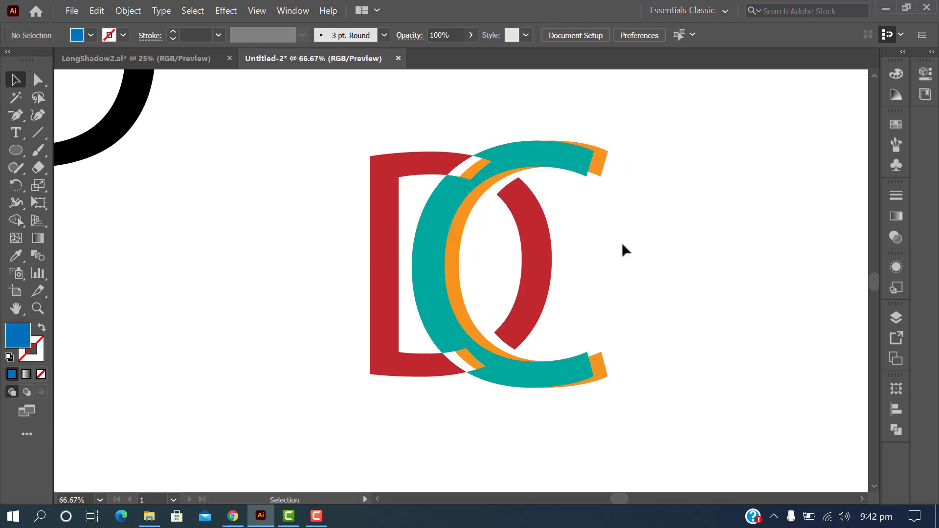
{"action": "left_click", "coordinate": [419, 273]}
{"action": "key", "text": "Delete"}
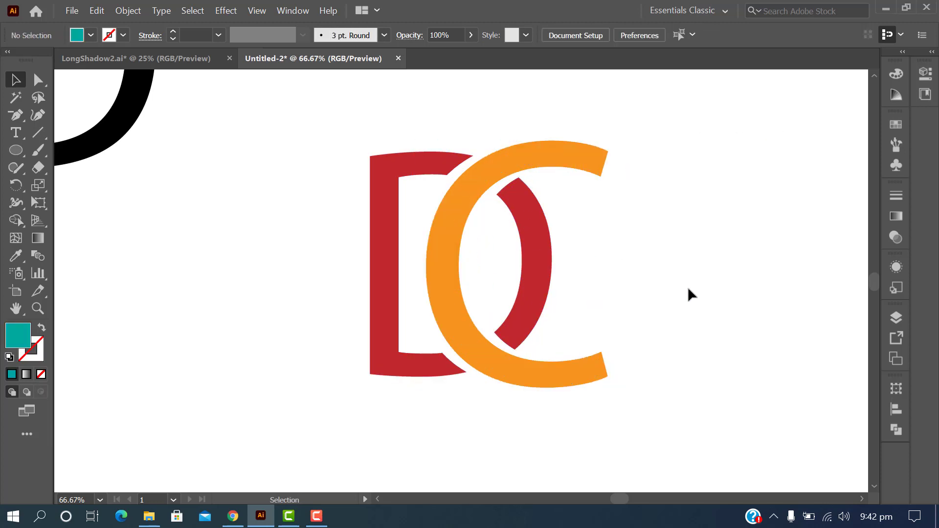
{"action": "scroll", "coordinate": [689, 289], "scroll_direction": "down", "scroll_amount": 1}
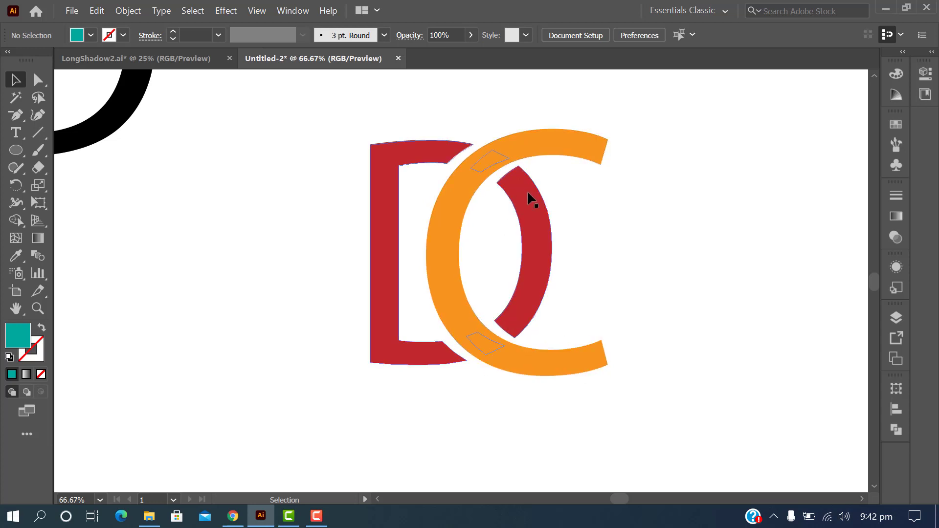
{"action": "left_click_drag", "start_coordinate": [525, 196], "coordinate": [375, 210]}
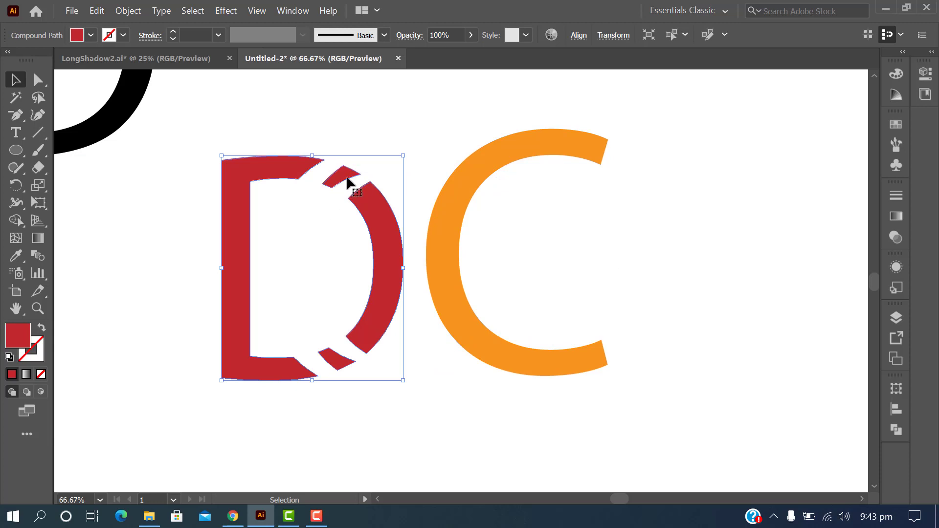
{"action": "key", "text": "ctrl+z"}
Release the compound path of the red "D" so that its pieces are separate paths.
{"action": "right_click", "coordinate": [436, 152]}
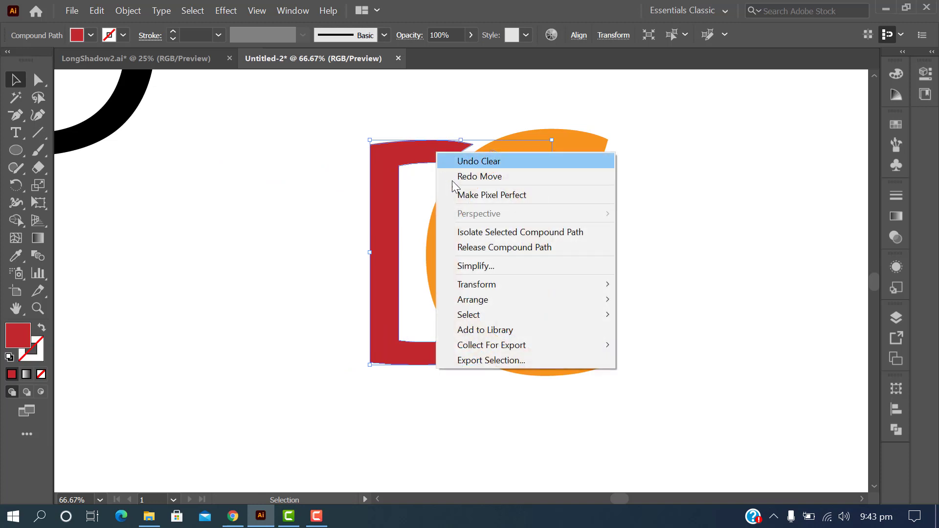
{"action": "left_click", "coordinate": [470, 247]}
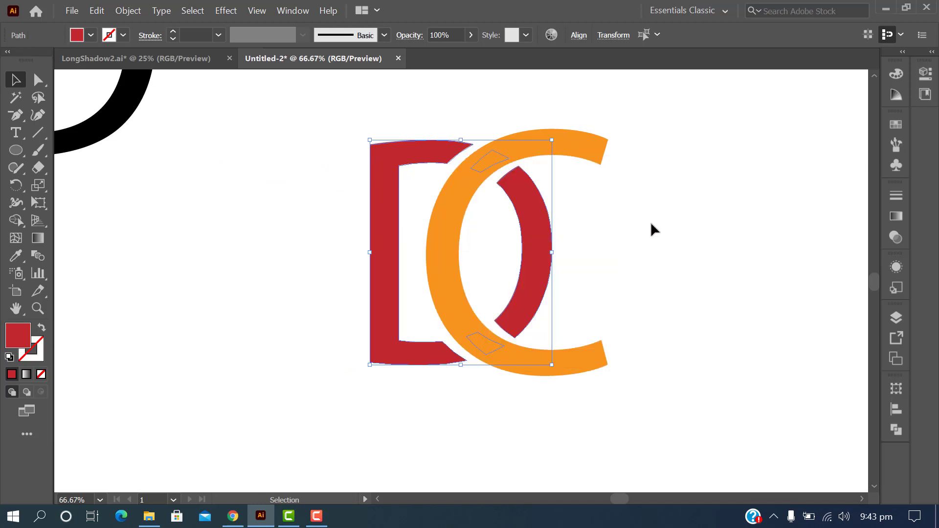
{"action": "left_click", "coordinate": [651, 221]}
{"action": "left_click", "coordinate": [529, 197]}
{"action": "left_click", "coordinate": [582, 209]}
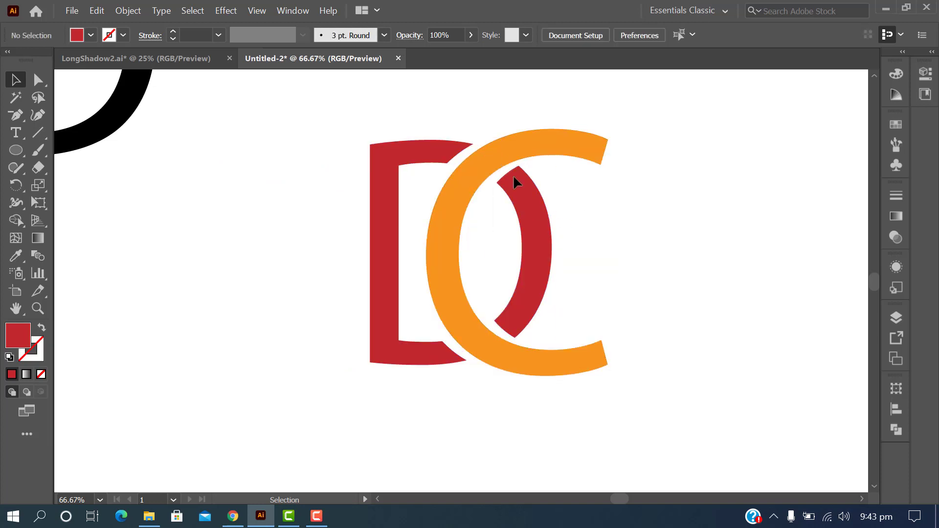
Move the orange "C" horizontally to the right, clear of the small red fragments it covers.
{"action": "left_click", "coordinate": [460, 213]}
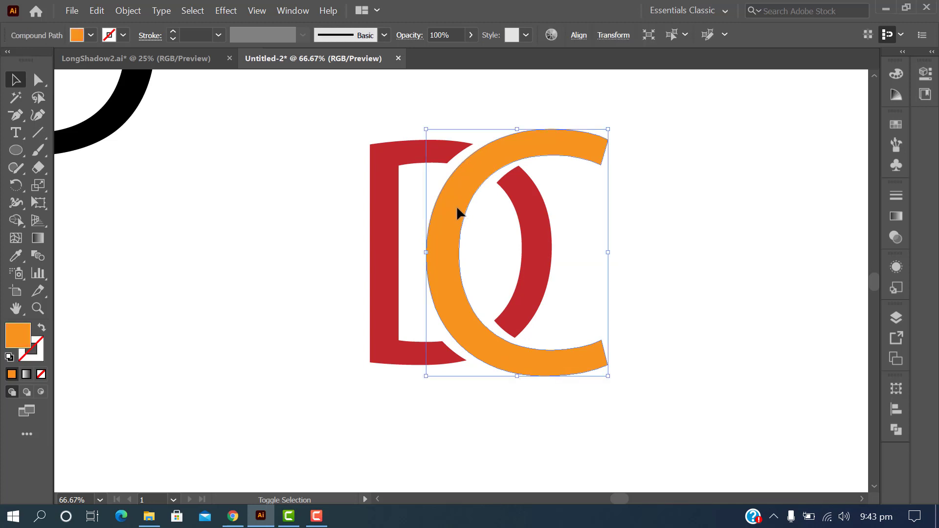
{"action": "key", "text": "shift+Right"}
{"action": "key", "text": "shift+Right"}
{"action": "key", "text": "shift+Right"}
{"action": "key", "text": "shift+Right"}
{"action": "key", "text": "shift+Right"}
{"action": "key", "text": "shift+Right"}
{"action": "key", "text": "shift+Right"}
{"action": "key", "text": "shift+Right"}
{"action": "key", "text": "shift+Right"}
{"action": "key", "text": "shift+Right"}
{"action": "key", "text": "shift+Right"}
{"action": "key", "text": "shift+Right"}
{"action": "key", "text": "shift+Right"}
{"action": "key", "text": "shift+Right"}
{"action": "key", "text": "shift+Right"}
{"action": "key", "text": "shift+Right"}
{"action": "key", "text": "shift+Right"}
{"action": "key", "text": "shift+Right"}
{"action": "key", "text": "shift+Right"}
{"action": "key", "text": "shift+Right"}
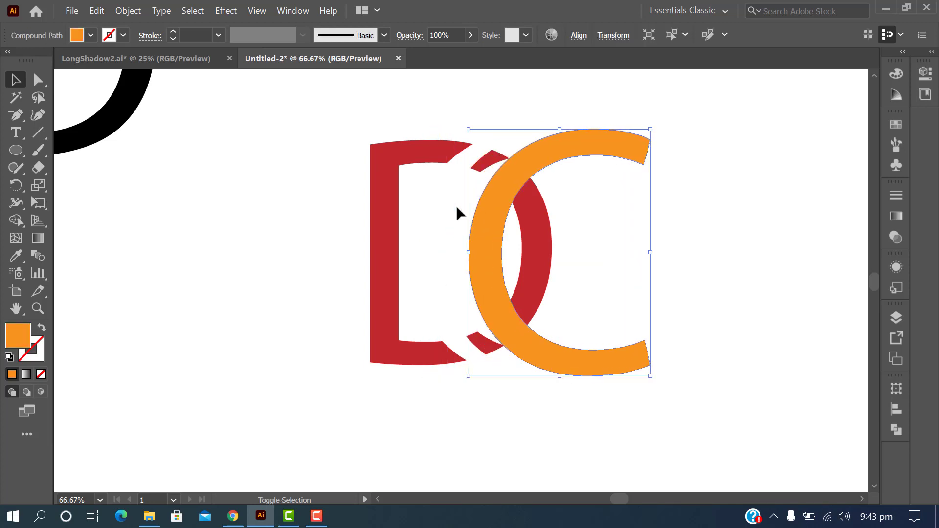
{"action": "key", "text": "shift+Right"}
{"action": "key", "text": "shift+Right"}
{"action": "key", "text": "shift+Right"}
{"action": "key", "text": "shift+Right"}
Delete the two small leftover red fragments in the upper and lower gaps of the "D".
{"action": "left_click", "coordinate": [481, 166]}
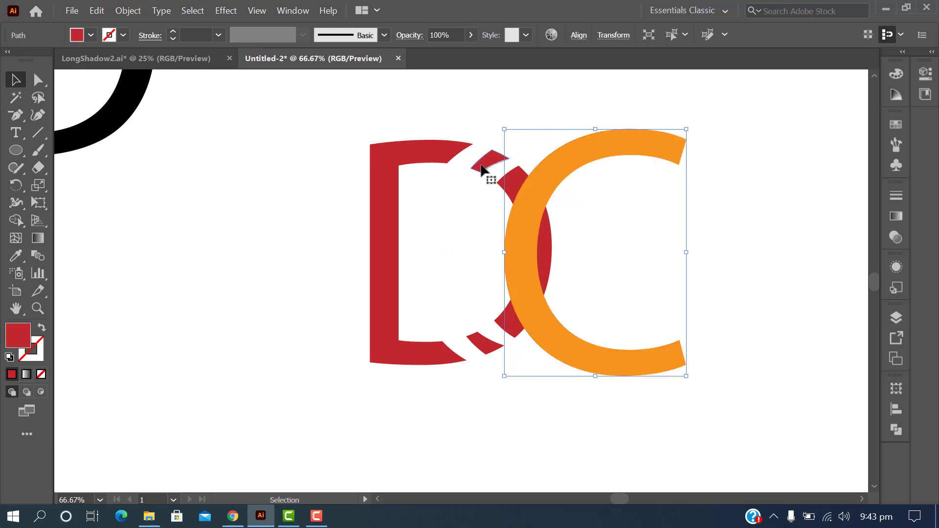
{"action": "key", "text": "Delete"}
{"action": "left_click", "coordinate": [491, 349]}
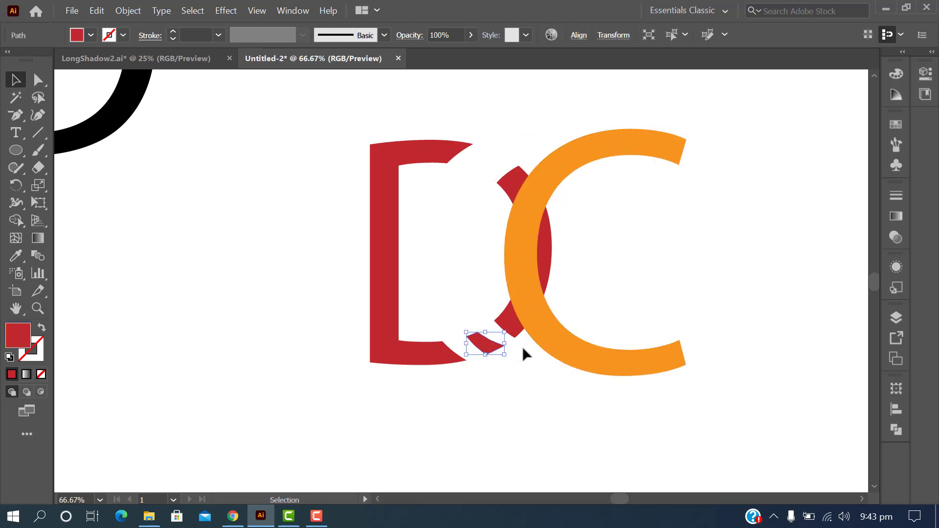
{"action": "key", "text": "Delete"}
Move the orange "C" horizontally back into the gaps cut in the red "D".
{"action": "left_click", "coordinate": [591, 365]}
{"action": "key", "text": "shift+Left"}
{"action": "key", "text": "shift+Left"}
{"action": "key", "text": "shift+Left"}
{"action": "key", "text": "shift+Left"}
{"action": "key", "text": "shift+Left"}
{"action": "key", "text": "shift+Left"}
{"action": "key", "text": "shift+Left"}
{"action": "key", "text": "shift+Left"}
{"action": "key", "text": "shift+Left"}
{"action": "key", "text": "shift+Left"}
{"action": "key", "text": "shift+Left"}
{"action": "key", "text": "shift+Left"}
{"action": "key", "text": "shift+Left"}
{"action": "key", "text": "shift+Left"}
{"action": "key", "text": "shift+Left"}
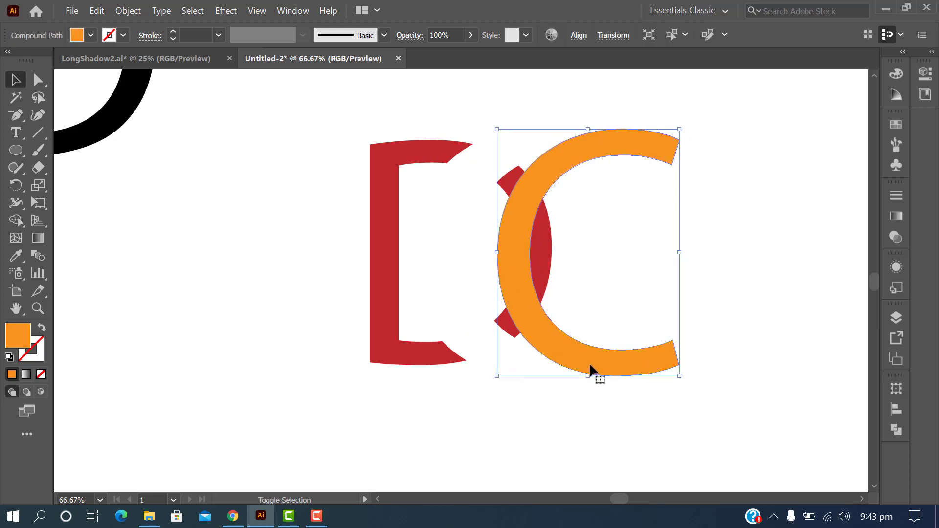
{"action": "key", "text": "shift+Left"}
{"action": "key", "text": "shift+Left"}
{"action": "key", "text": "shift+Left"}
{"action": "key", "text": "shift+Left"}
{"action": "key", "text": "shift+Left"}
{"action": "key", "text": "shift+Left"}
{"action": "key", "text": "shift+Left"}
{"action": "key", "text": "shift+Left"}
{"action": "key", "text": "shift+Left"}
{"action": "key", "text": "shift+Left"}
{"action": "key", "text": "shift+Left"}
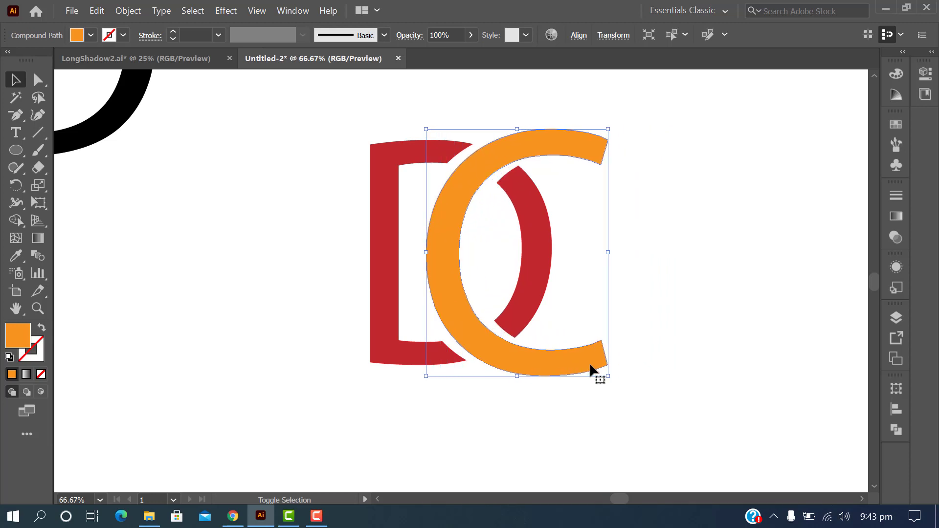
{"action": "key", "text": "shift+Right"}
{"action": "key", "text": "shift+Right"}
Group the red "D" pieces and the orange "C" into one monogram.
{"action": "left_click", "coordinate": [639, 391]}
{"action": "left_click_drag", "start_coordinate": [309, 122], "coordinate": [694, 413]}
{"action": "scroll", "coordinate": [693, 415], "scroll_direction": "down", "scroll_amount": 2}
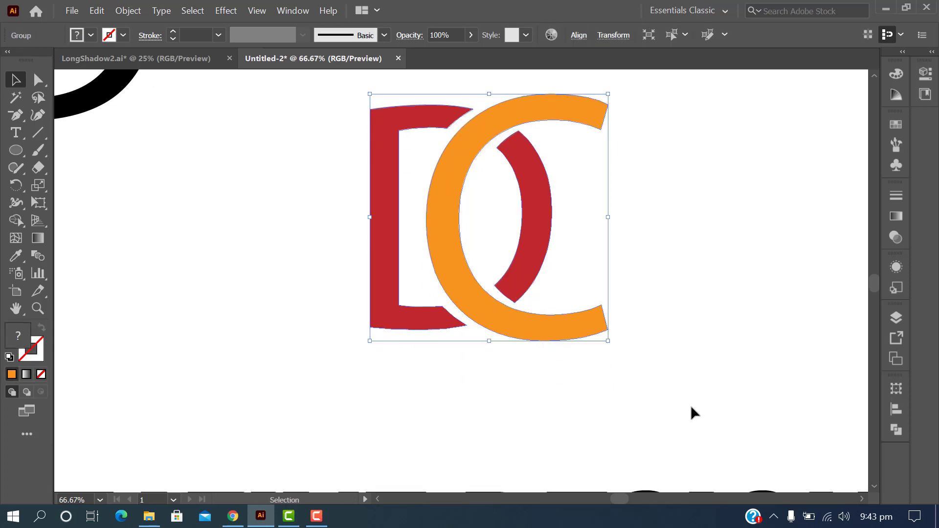
Add the text "Creative Designing" below the "DC" monogram.
{"action": "left_click", "coordinate": [16, 133]}
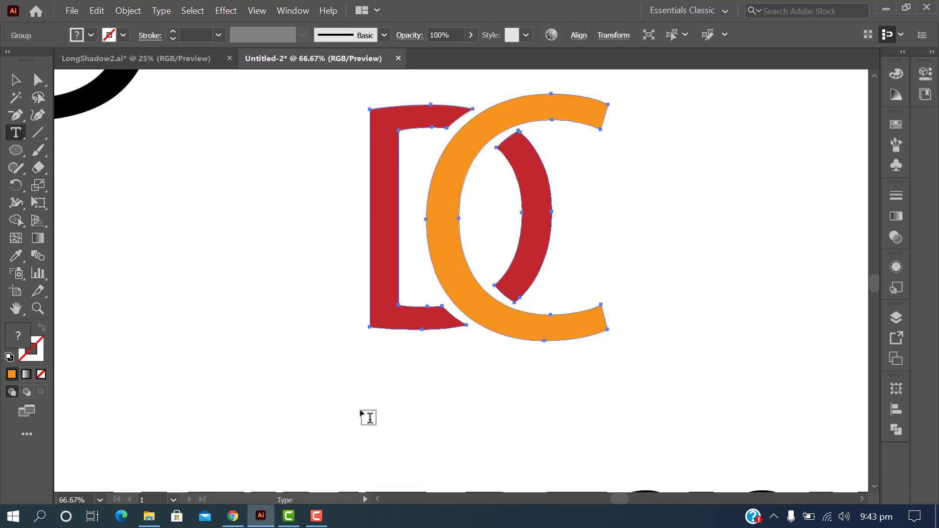
{"action": "left_click", "coordinate": [326, 393]}
{"action": "type", "text": "Creative"}
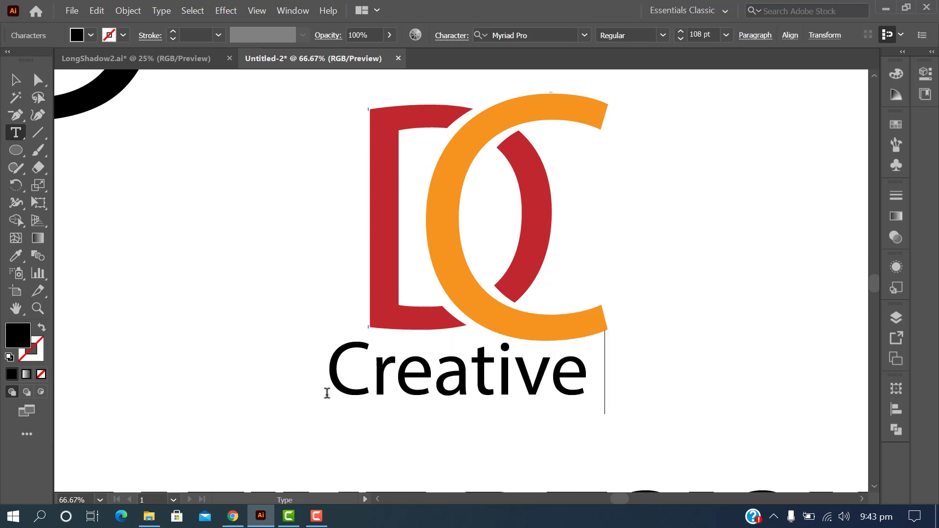
{"action": "type", "text": " Designin"}
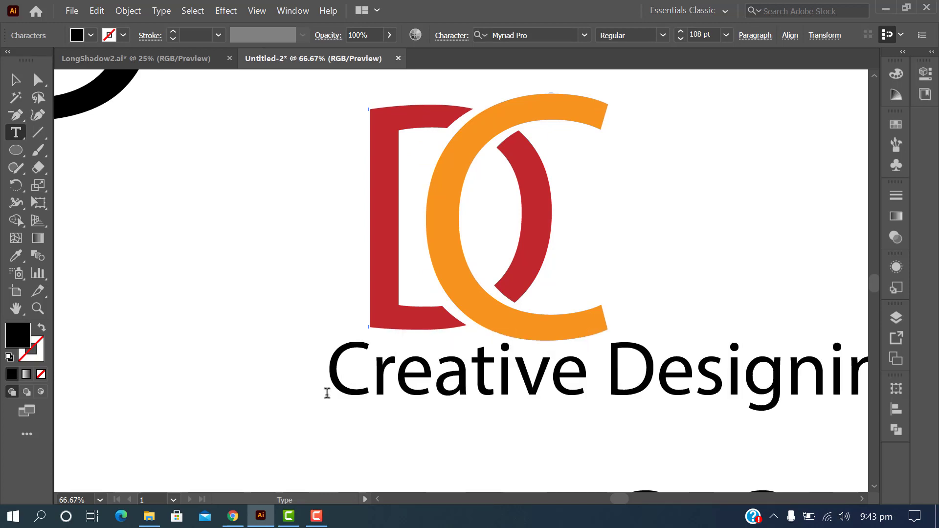
Scale the "Creative Designing" text down to about the monogram's width and place it directly beneath, aligned with the "D"'s left edge.
{"action": "left_click", "coordinate": [15, 79]}
{"action": "left_click_drag", "start_coordinate": [478, 362], "coordinate": [396, 393]}
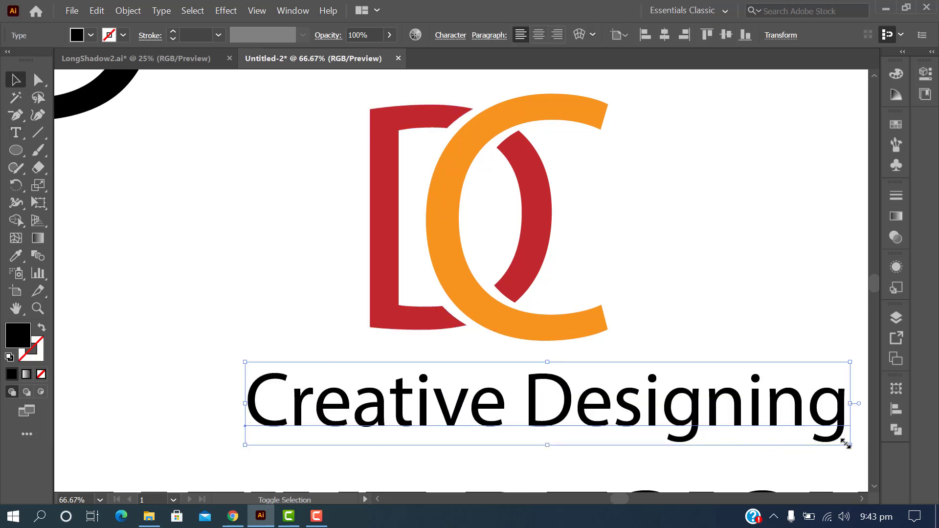
{"action": "left_click_drag", "start_coordinate": [845, 443], "coordinate": [705, 412]}
{"action": "scroll", "coordinate": [457, 405], "scroll_direction": "down", "scroll_amount": 1}
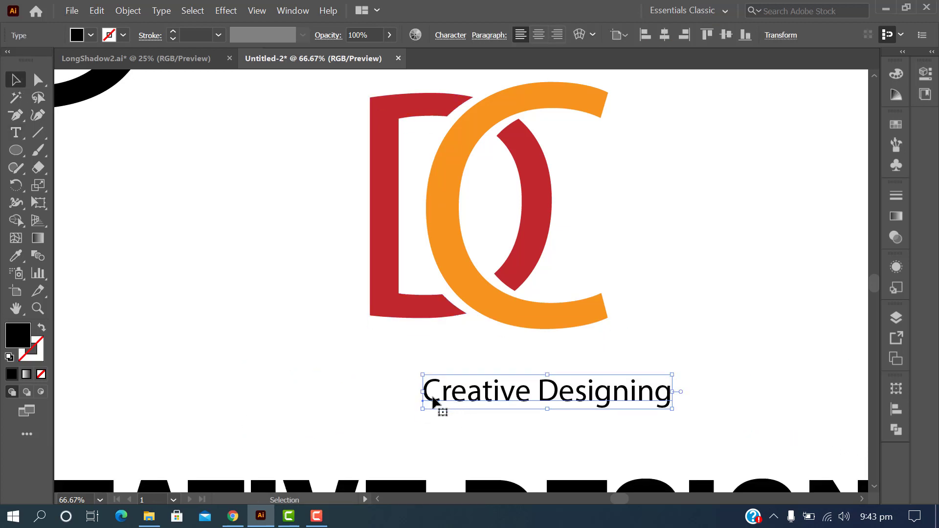
{"action": "left_click_drag", "start_coordinate": [432, 401], "coordinate": [380, 349]}
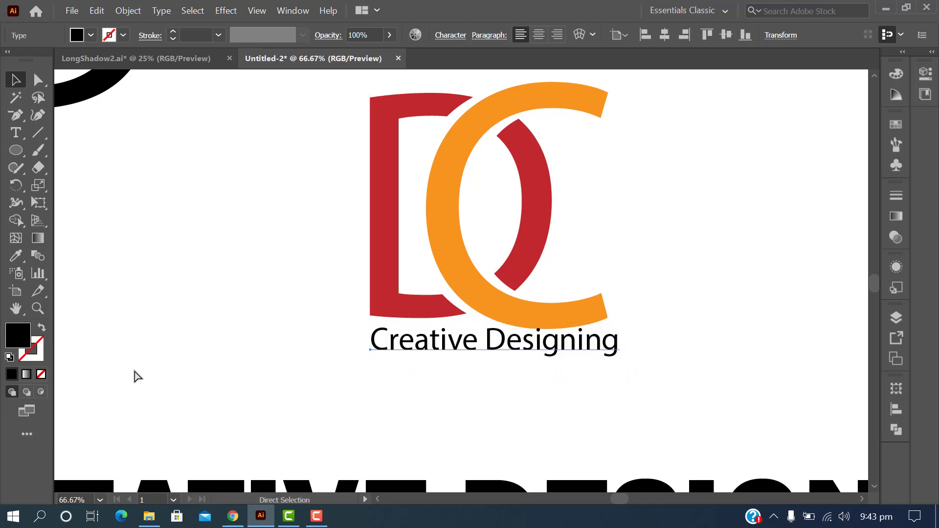
Show the rulers and place vertical guides at the "D"'s left edge and the "C"'s right edge.
{"action": "key", "text": "ctrl+r"}
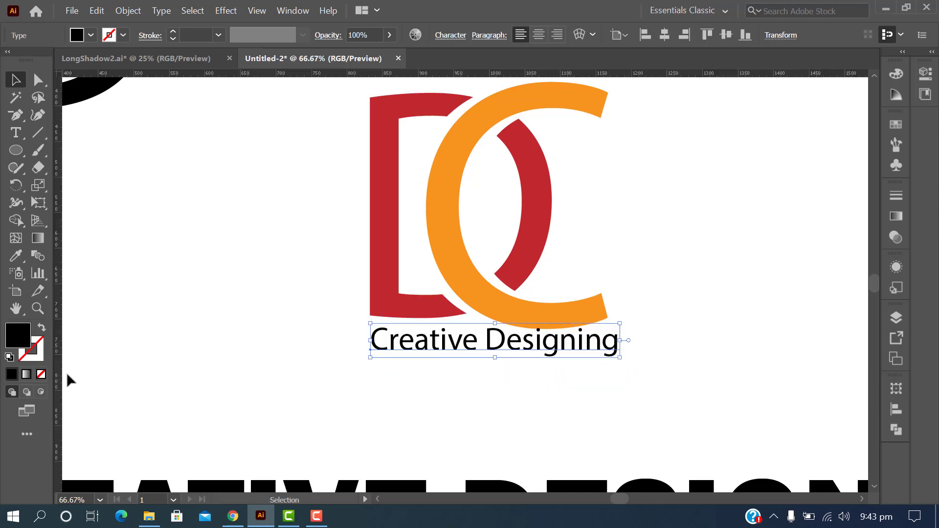
{"action": "left_click_drag", "start_coordinate": [56, 374], "coordinate": [369, 370]}
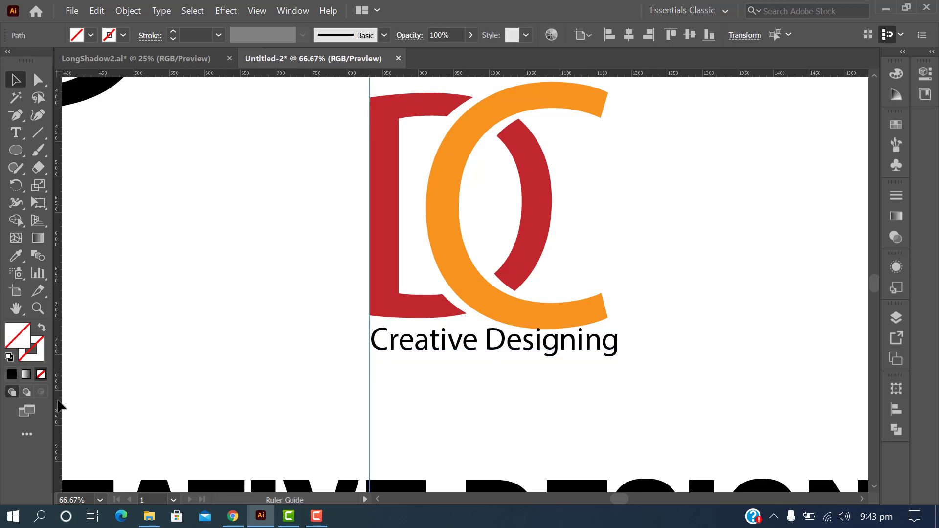
{"action": "left_click_drag", "start_coordinate": [58, 401], "coordinate": [605, 384]}
{"action": "scroll", "coordinate": [694, 386], "scroll_direction": "up", "scroll_amount": 3}
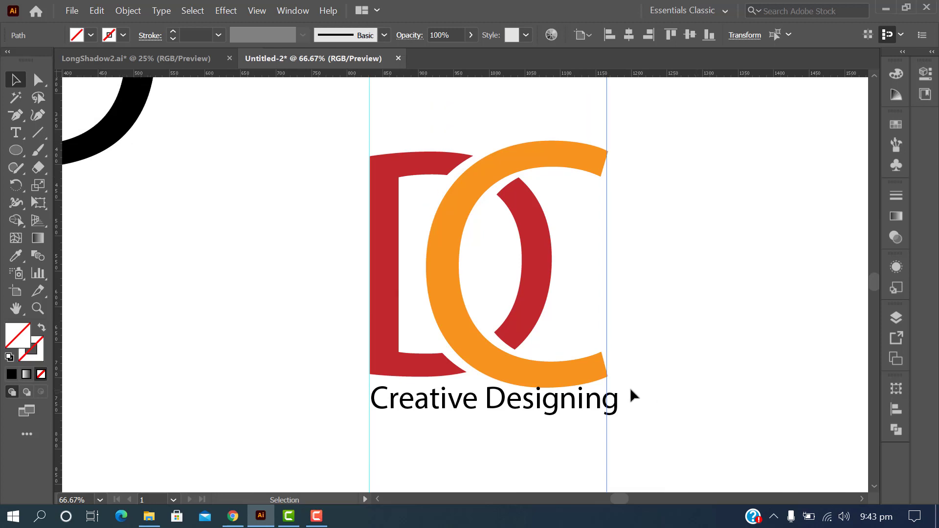
Nudge the "Creative Designing" text slightly down and left, and scale it to fit exactly between the two guides.
{"action": "left_click", "coordinate": [485, 383]}
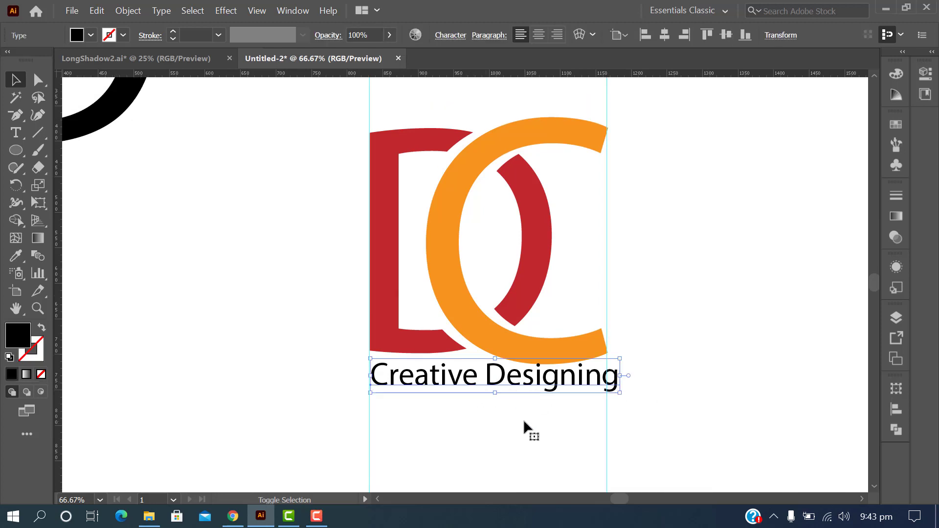
{"action": "key", "text": "shift+Down"}
{"action": "key", "text": "Left"}
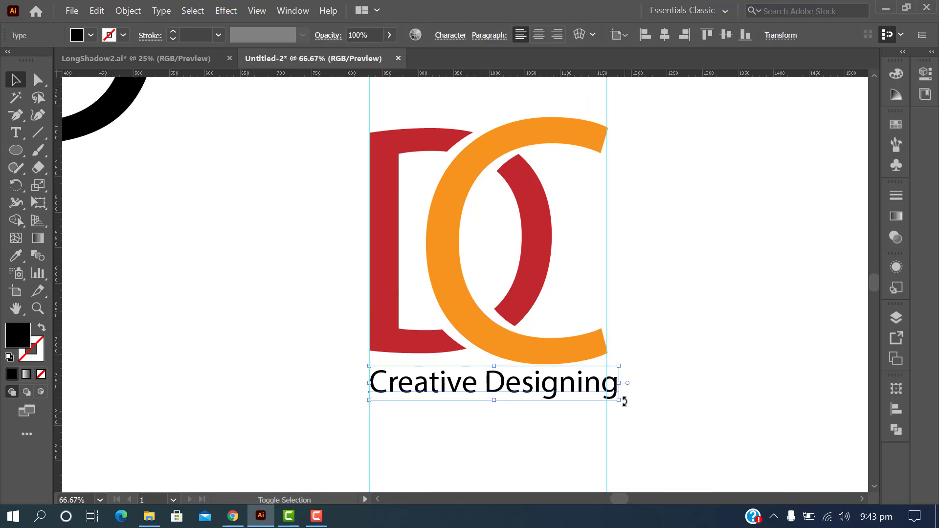
{"action": "left_click_drag", "start_coordinate": [618, 399], "coordinate": [607, 398]}
{"action": "left_click", "coordinate": [695, 430]}
Recolor the word "Creative" with the orange sampled from the "C".
{"action": "key", "text": "t"}
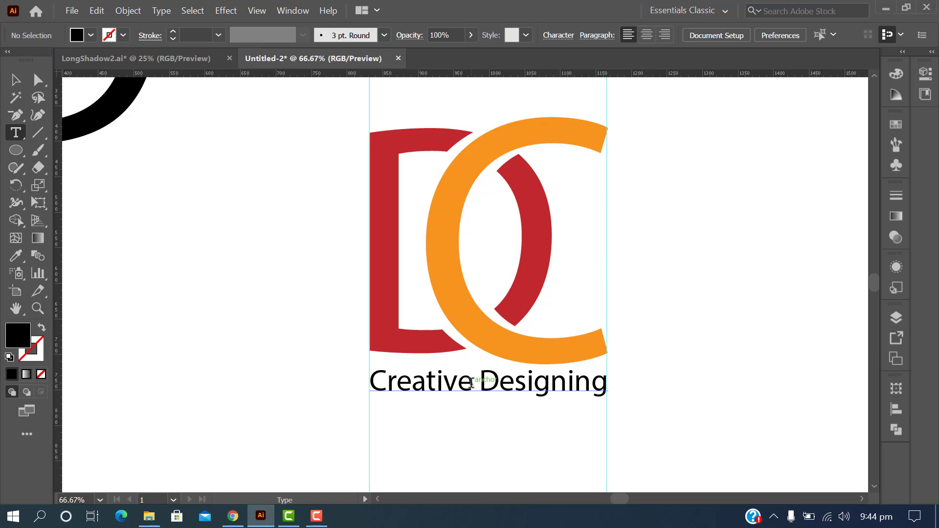
{"action": "left_click_drag", "start_coordinate": [471, 383], "coordinate": [364, 383]}
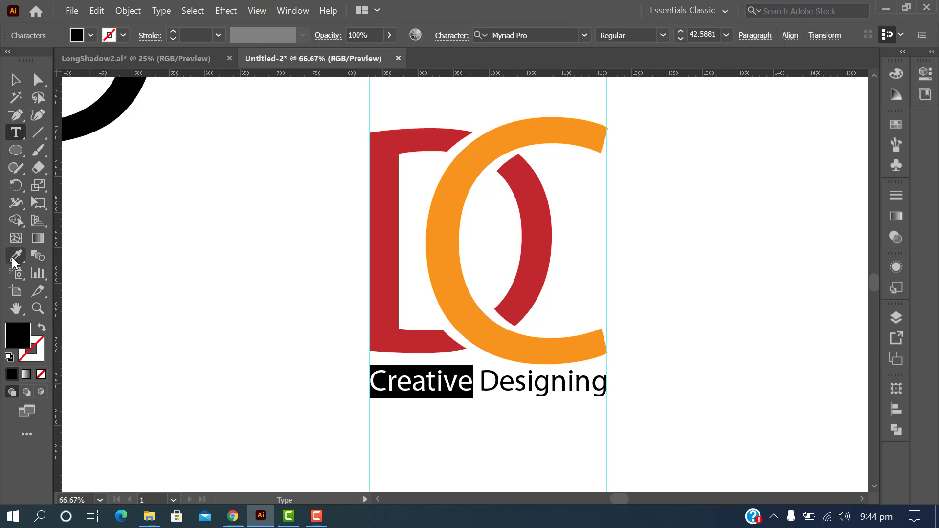
{"action": "left_click", "coordinate": [14, 259]}
{"action": "left_click", "coordinate": [465, 268]}
{"action": "left_click", "coordinate": [15, 79]}
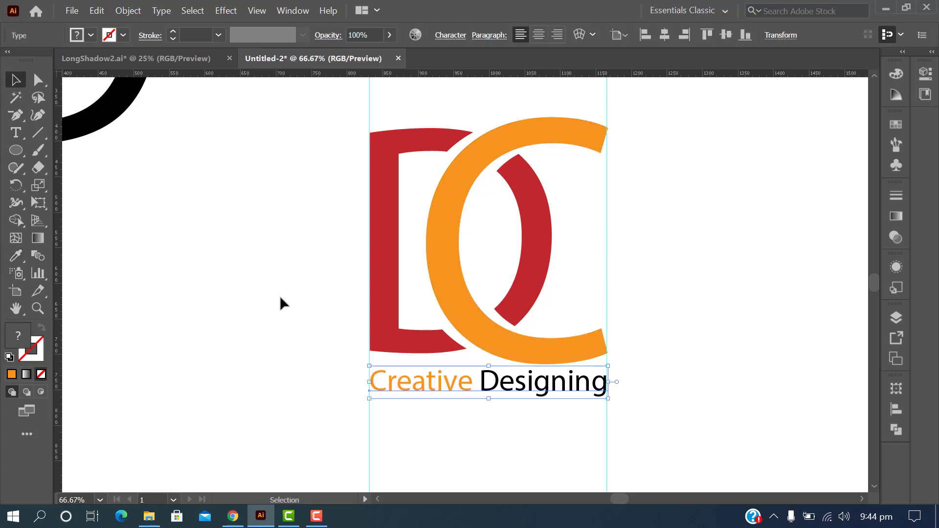
{"action": "left_click", "coordinate": [515, 413]}
{"action": "left_click", "coordinate": [514, 388]}
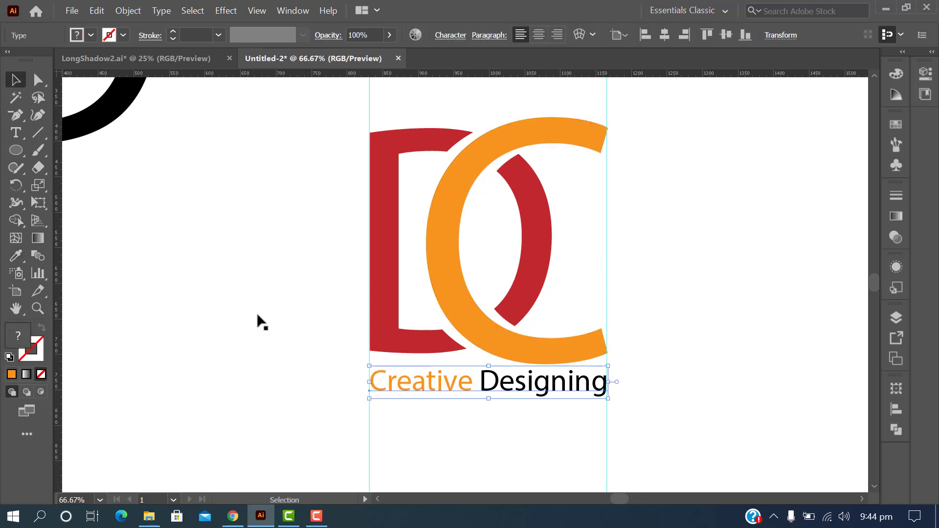
Recolor the word "Designing" with the red sampled from the "D".
{"action": "left_click", "coordinate": [16, 133]}
{"action": "left_click_drag", "start_coordinate": [481, 384], "coordinate": [608, 386]}
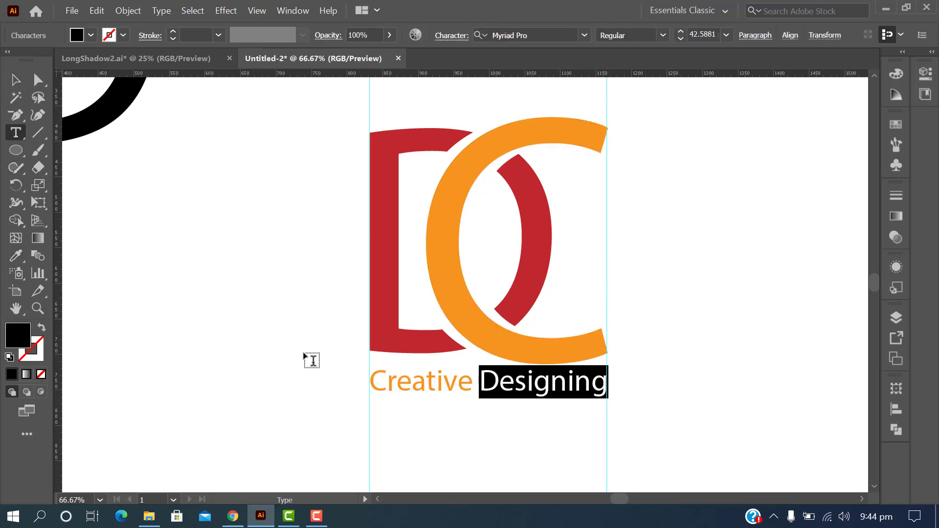
{"action": "left_click", "coordinate": [12, 259]}
{"action": "left_click", "coordinate": [392, 286]}
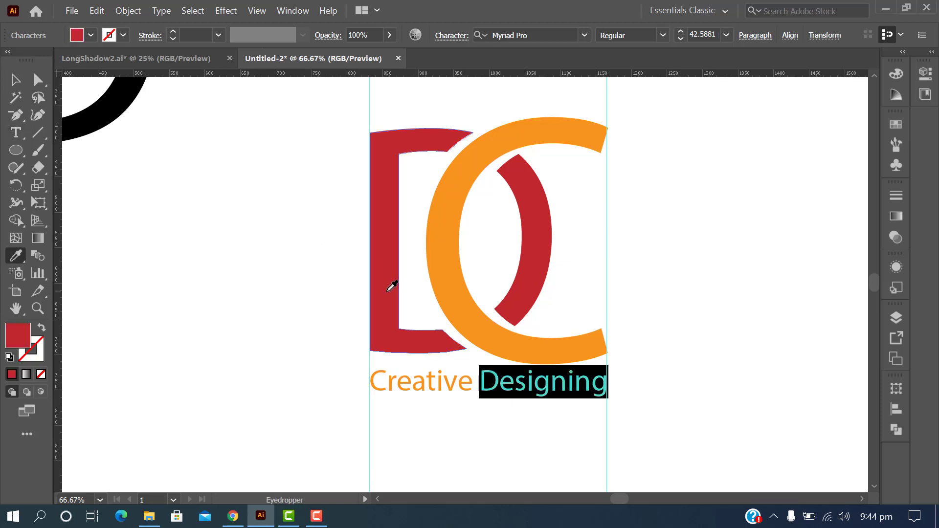
{"action": "left_click", "coordinate": [15, 80]}
{"action": "left_click", "coordinate": [249, 287]}
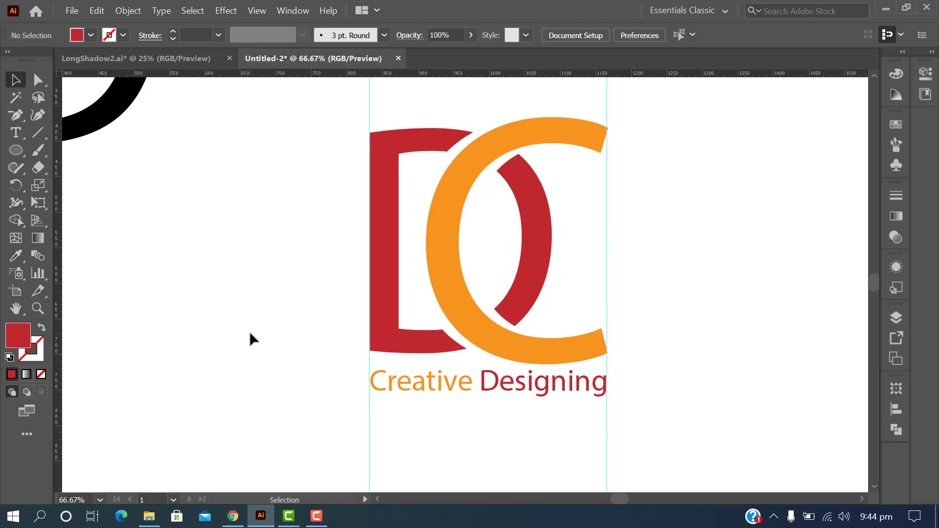
Delete the spare "CD" with the solid black "D" that overlaps the artboard's upper-right corner.
{"action": "scroll", "coordinate": [250, 335], "scroll_direction": "down", "scroll_amount": 2}
{"action": "scroll", "coordinate": [413, 409], "scroll_direction": "up", "scroll_amount": 1}
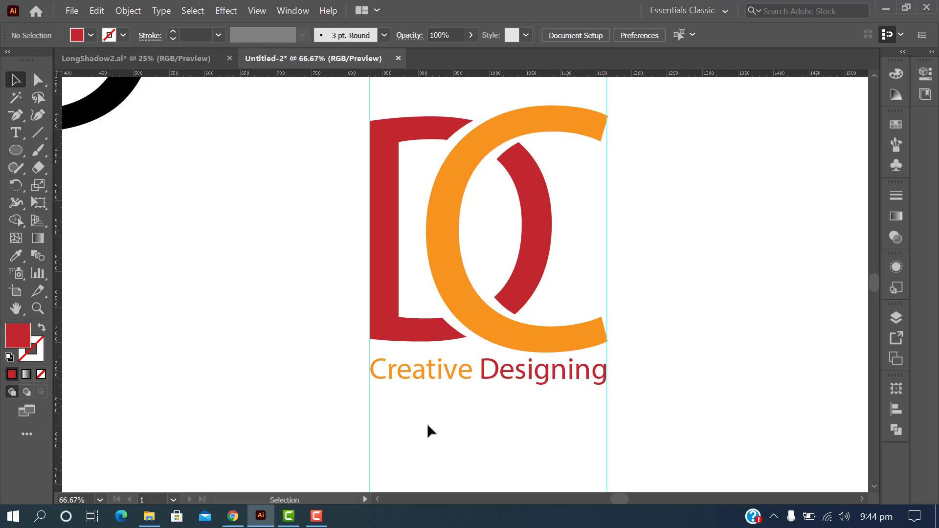
{"action": "scroll", "coordinate": [428, 424], "scroll_direction": "up", "scroll_amount": 1}
{"action": "scroll", "coordinate": [661, 433], "scroll_direction": "up", "scroll_amount": 1}
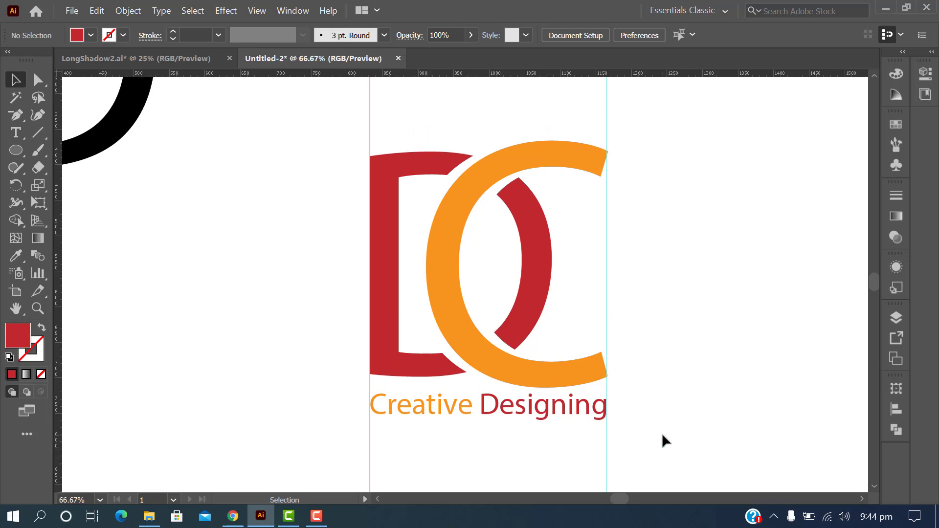
{"action": "key", "text": "ctrl+minus"}
{"action": "key", "text": "ctrl+minus"}
{"action": "key", "text": "ctrl+minus"}
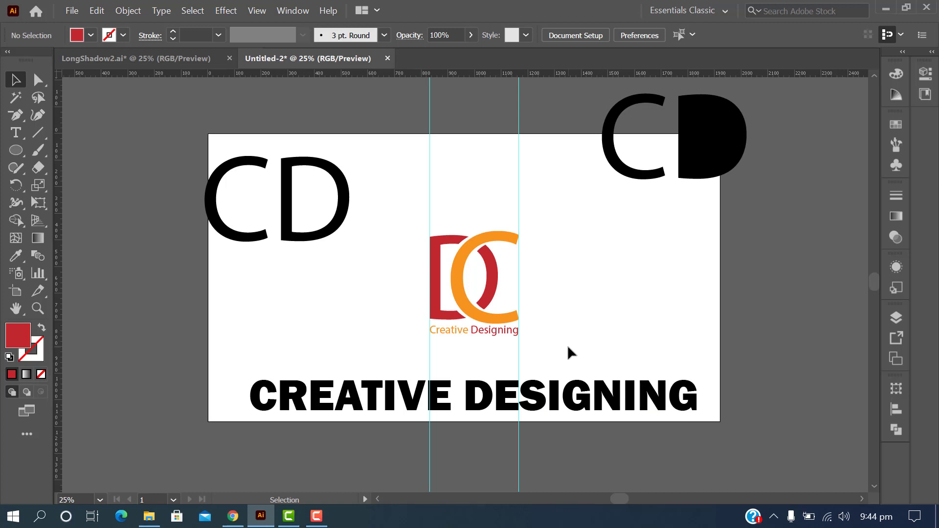
{"action": "left_click", "coordinate": [562, 395]}
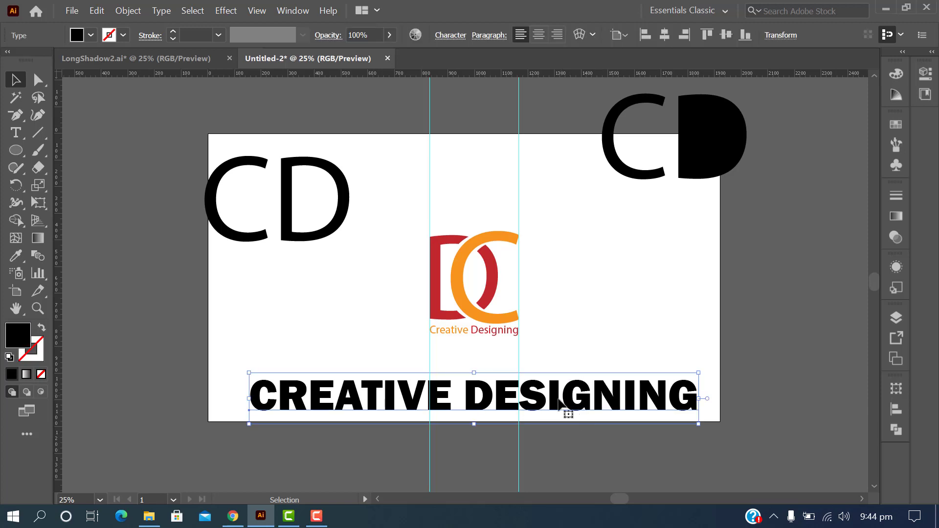
{"action": "scroll", "coordinate": [489, 396], "scroll_direction": "down", "scroll_amount": 1}
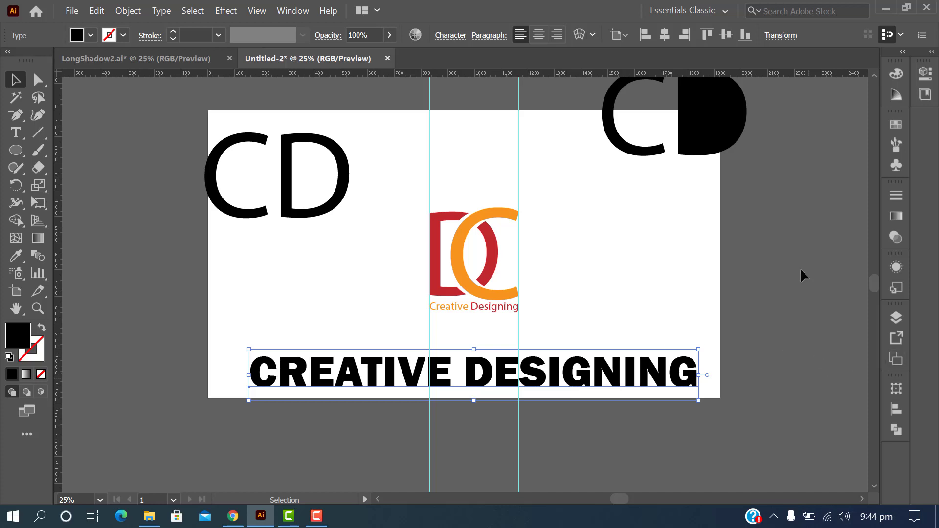
{"action": "scroll", "coordinate": [799, 268], "scroll_direction": "up", "scroll_amount": 2}
{"action": "left_click_drag", "start_coordinate": [581, 129], "coordinate": [784, 244]}
{"action": "key", "text": "Delete"}
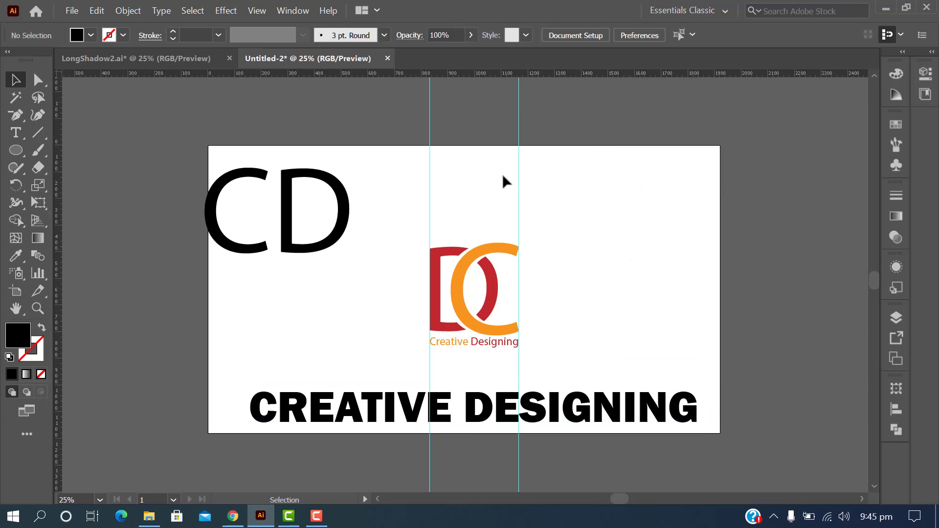
Delete the two vertical guides and the remaining large black "CD" letters.
{"action": "left_click_drag", "start_coordinate": [386, 109], "coordinate": [579, 146]}
{"action": "key", "text": "Delete"}
{"action": "left_click_drag", "start_coordinate": [204, 158], "coordinate": [356, 267]}
{"action": "key", "text": "Delete"}
Move the black "CREATIVE DESIGNING" heading above the artboard and enlarge the whole logo from its center to about two thirds of the artboard's height.
{"action": "left_click_drag", "start_coordinate": [383, 403], "coordinate": [376, 110]}
{"action": "left_click_drag", "start_coordinate": [352, 197], "coordinate": [588, 397]}
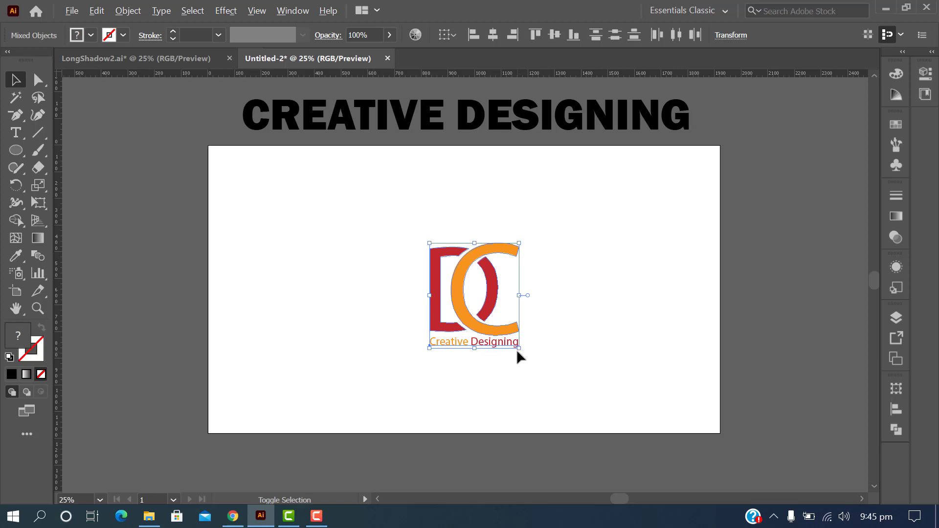
{"action": "left_click_drag", "start_coordinate": [521, 350], "coordinate": [564, 391]}
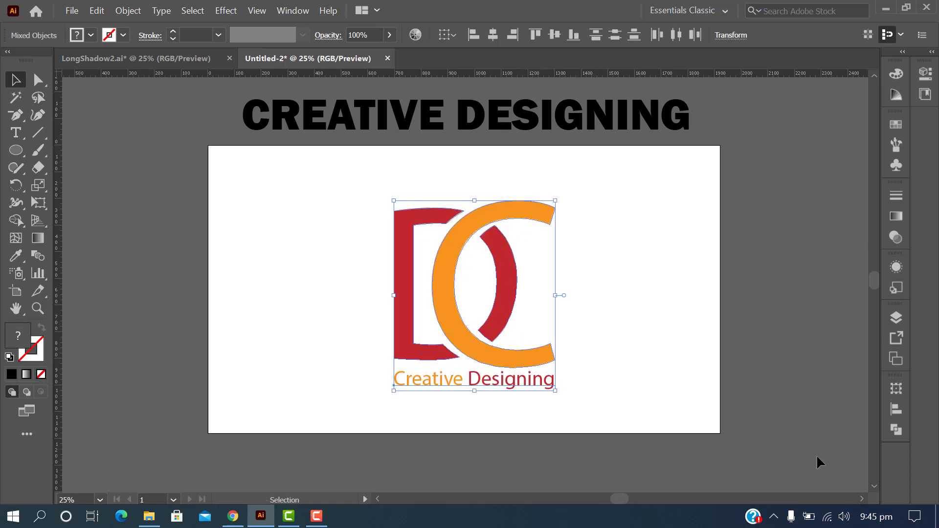
Add a second artboard and move the black "CREATIVE DESIGNING" heading onto its middle.
{"action": "left_click", "coordinate": [896, 361]}
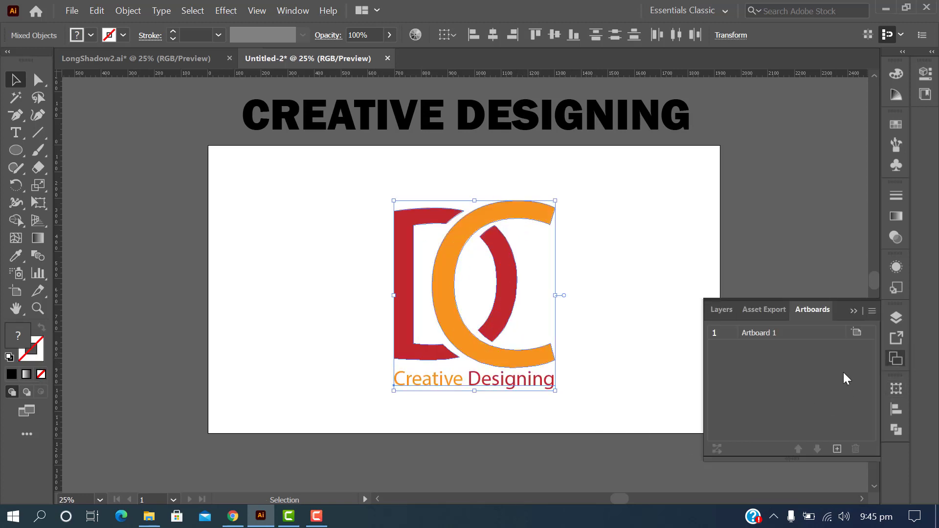
{"action": "left_click", "coordinate": [837, 448]}
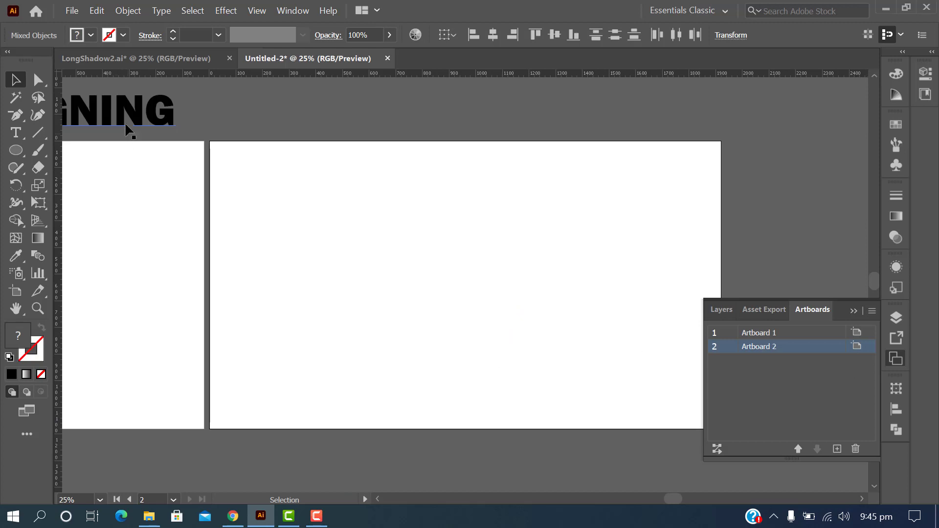
{"action": "left_click_drag", "start_coordinate": [142, 122], "coordinate": [632, 294]}
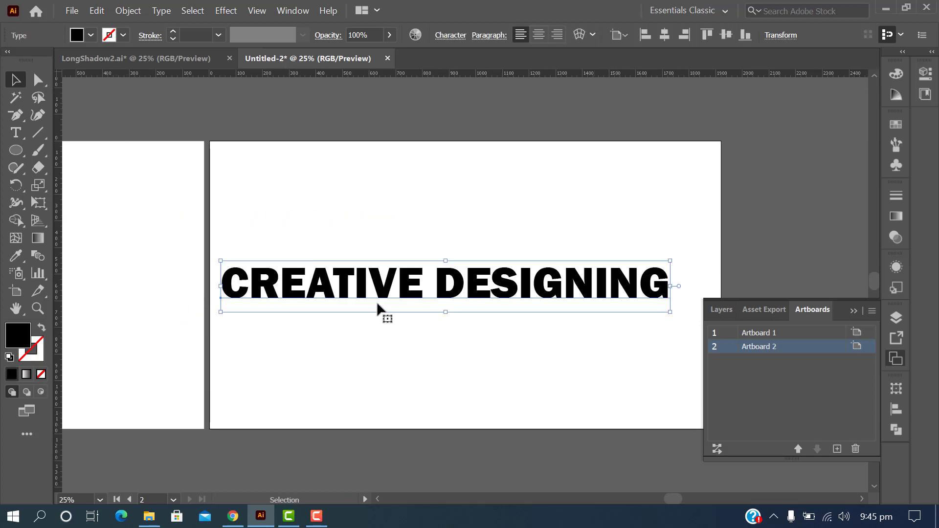
{"action": "left_click_drag", "start_coordinate": [386, 293], "coordinate": [396, 293]}
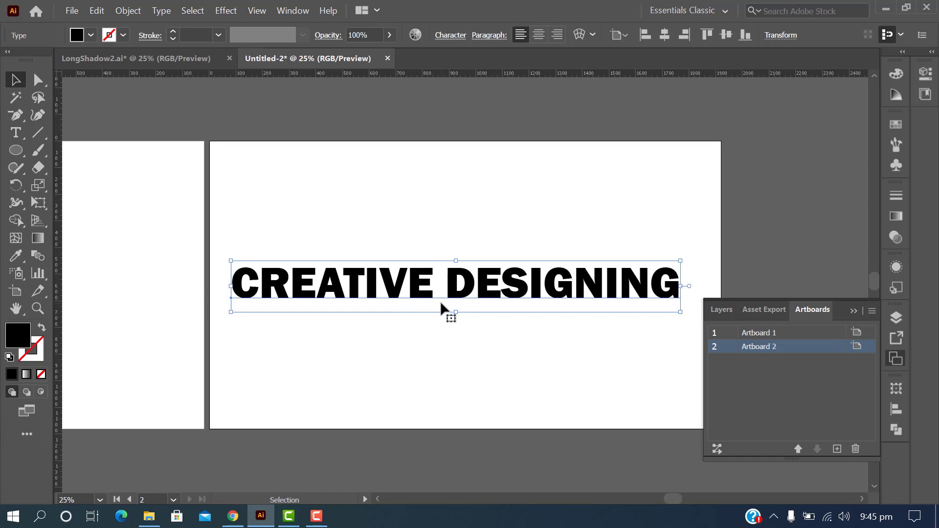
Copy the word "DESIGNING" from the heading and remove it, leaving only "CREATIVE".
{"action": "double_click", "coordinate": [446, 284]}
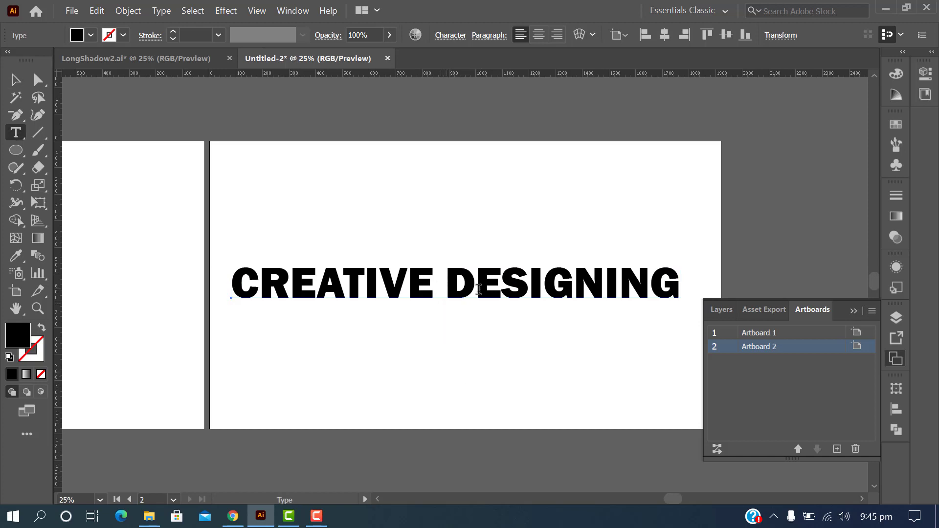
{"action": "double_click", "coordinate": [479, 288]}
{"action": "key", "text": "ctrl+c"}
{"action": "key", "text": "BackSpace"}
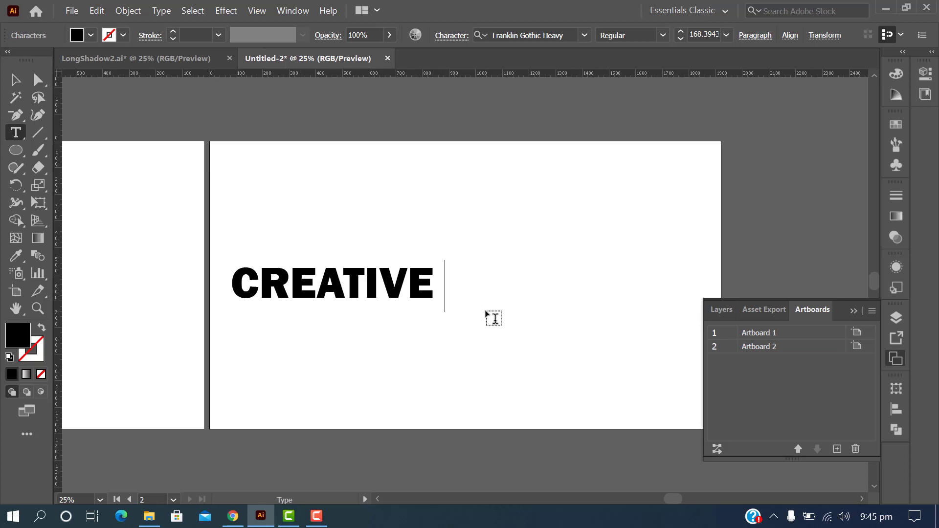
{"action": "left_click", "coordinate": [16, 81]}
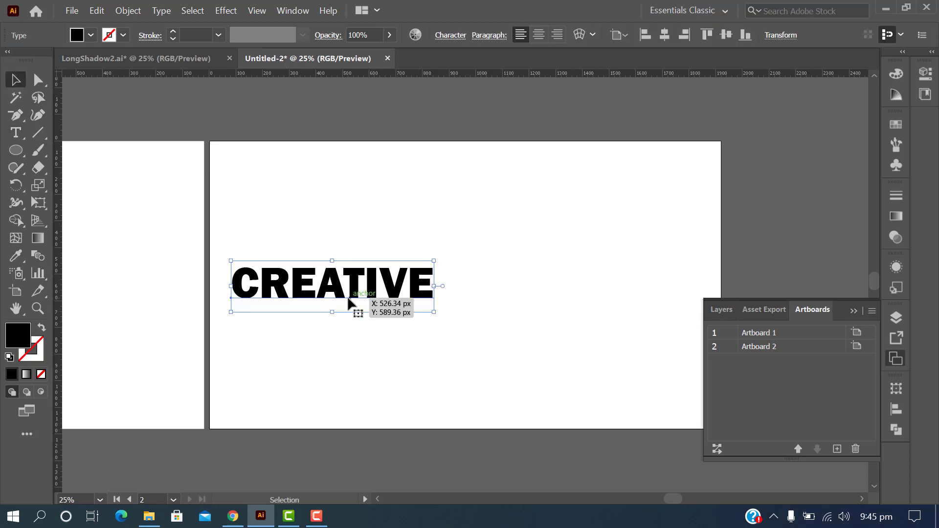
Center the "CREATIVE" text horizontally and vertically on the second artboard.
{"action": "left_click_drag", "start_coordinate": [356, 273], "coordinate": [459, 255]}
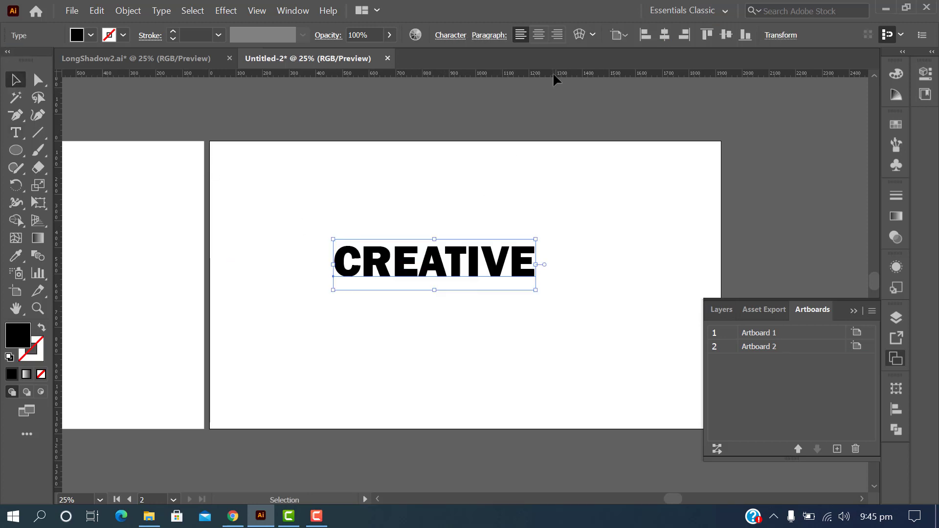
{"action": "left_click", "coordinate": [671, 35]}
{"action": "left_click", "coordinate": [730, 34]}
{"action": "left_click", "coordinate": [646, 273]}
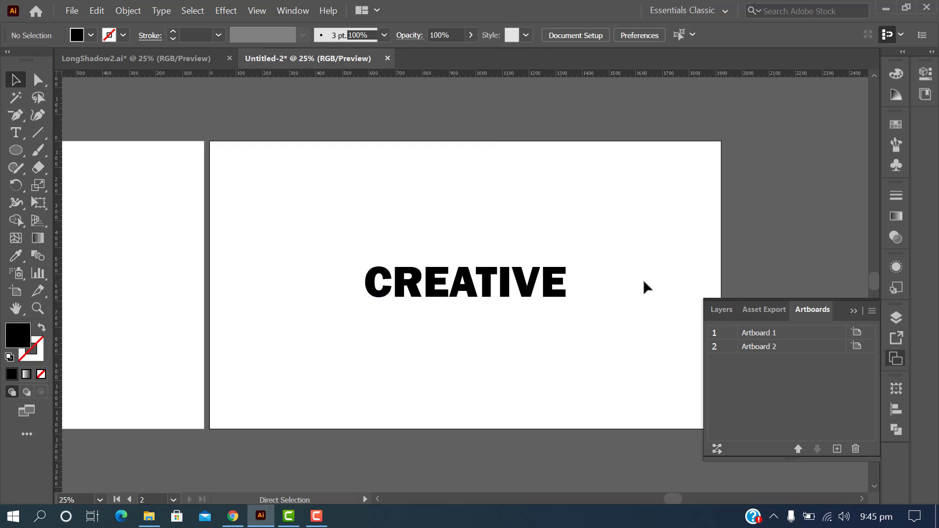
Paste "DESIGNING" as a separate text object and move it down until it sits just below "CREATIVE".
{"action": "key", "text": "ctrl+v"}
{"action": "key", "text": "shift+Down"}
{"action": "key", "text": "shift+Down"}
{"action": "key", "text": "shift+Down"}
{"action": "key", "text": "shift+Down"}
{"action": "key", "text": "shift+Down"}
{"action": "key", "text": "shift+Down"}
{"action": "key", "text": "shift+Down"}
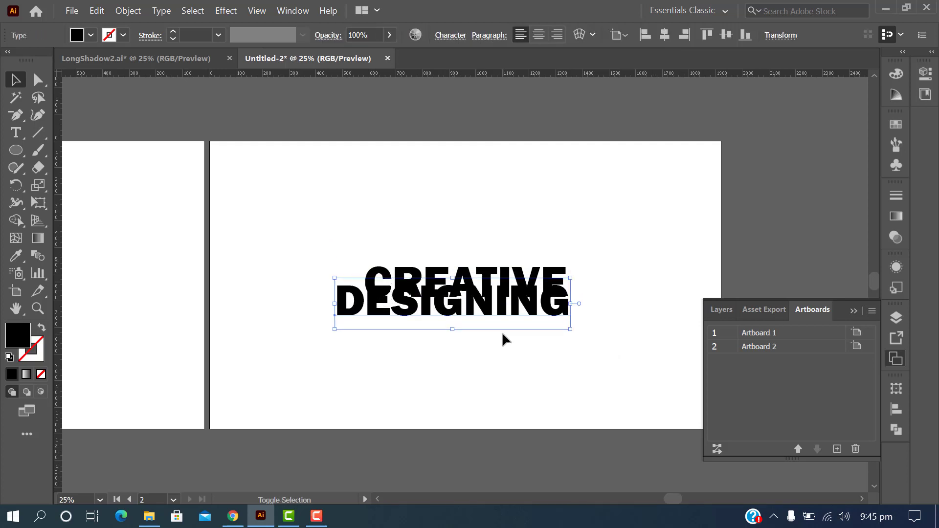
{"action": "key", "text": "shift+Down"}
{"action": "key", "text": "shift+Down"}
{"action": "key", "text": "shift+Down"}
{"action": "key", "text": "shift+Down"}
{"action": "key", "text": "shift+Down"}
{"action": "key", "text": "shift+Down"}
{"action": "key", "text": "shift+Down"}
{"action": "key", "text": "shift+Down"}
{"action": "key", "text": "shift+Down"}
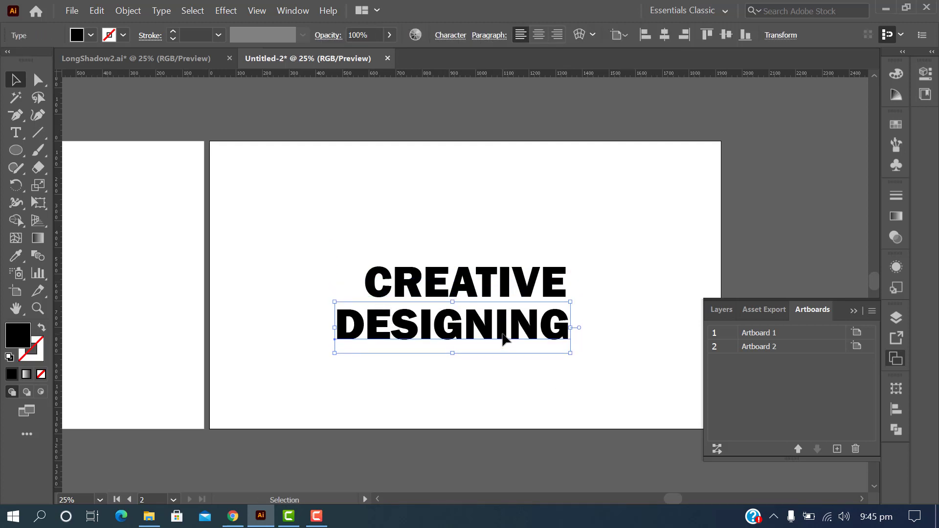
Move "CREATIVE" left until it roughly lines up with the start of "DESIGNING", and collapse the artboard list.
{"action": "left_click", "coordinate": [582, 368]}
{"action": "left_click", "coordinate": [435, 292]}
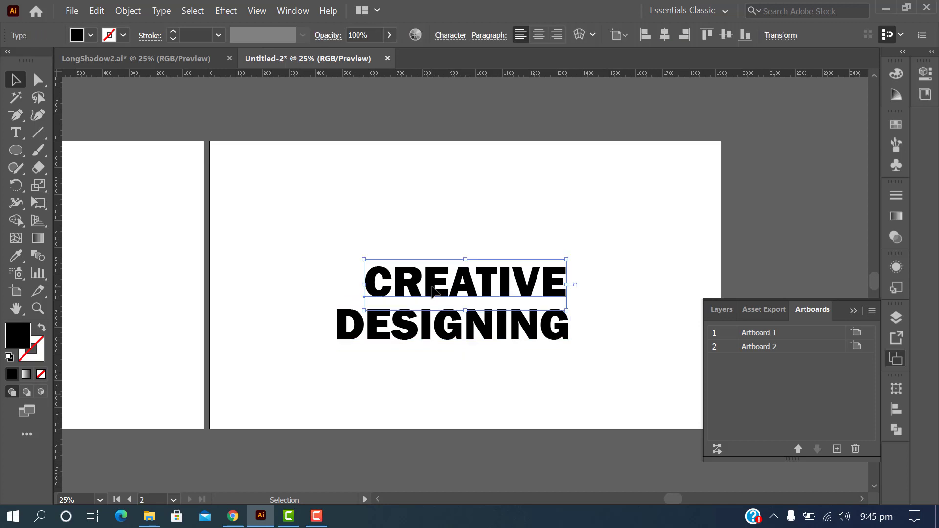
{"action": "key", "text": "shift+Left"}
{"action": "key", "text": "shift+Left"}
{"action": "key", "text": "shift+Left"}
{"action": "key", "text": "shift+Left"}
{"action": "key", "text": "shift+Left"}
{"action": "key", "text": "shift+Left"}
{"action": "key", "text": "shift+Left"}
{"action": "key", "text": "shift+Left"}
{"action": "key", "text": "shift+Left"}
{"action": "key", "text": "shift+Left"}
{"action": "key", "text": "shift+Left"}
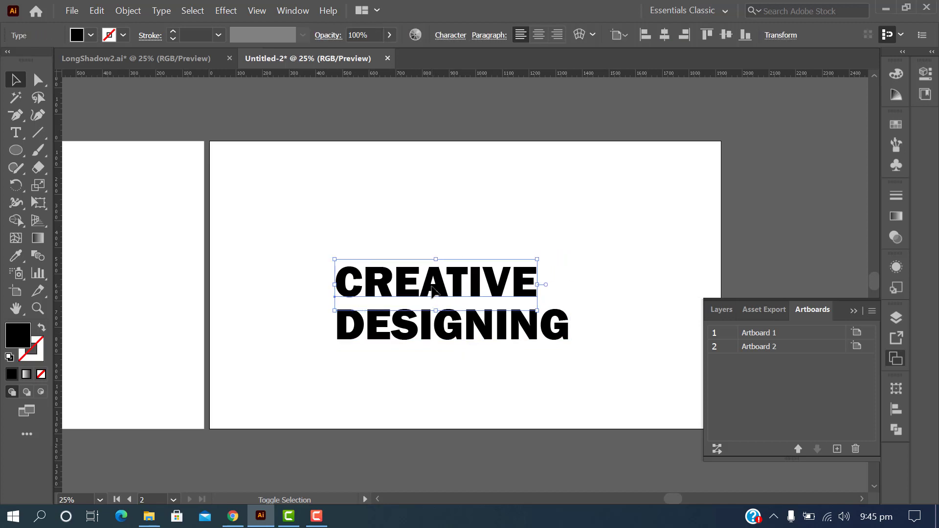
{"action": "key", "text": "shift+Left"}
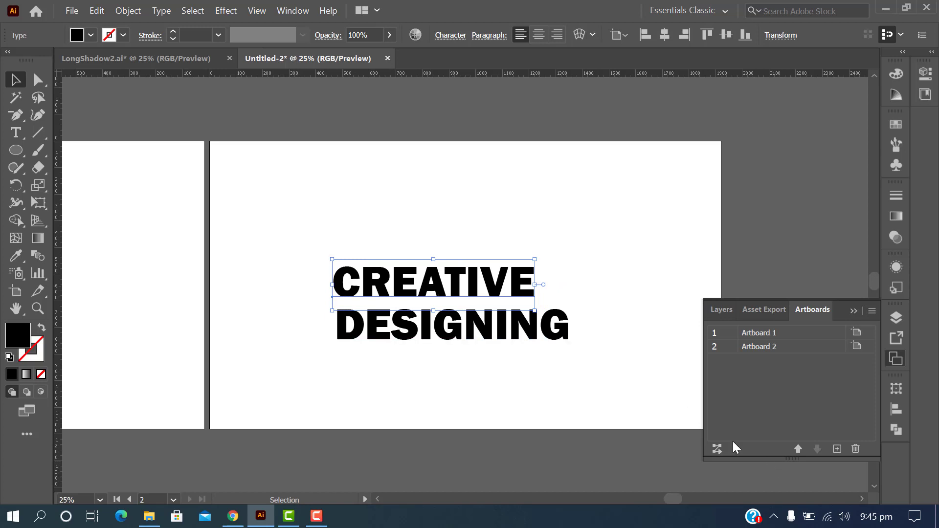
{"action": "left_click", "coordinate": [629, 395]}
{"action": "left_click", "coordinate": [855, 311]}
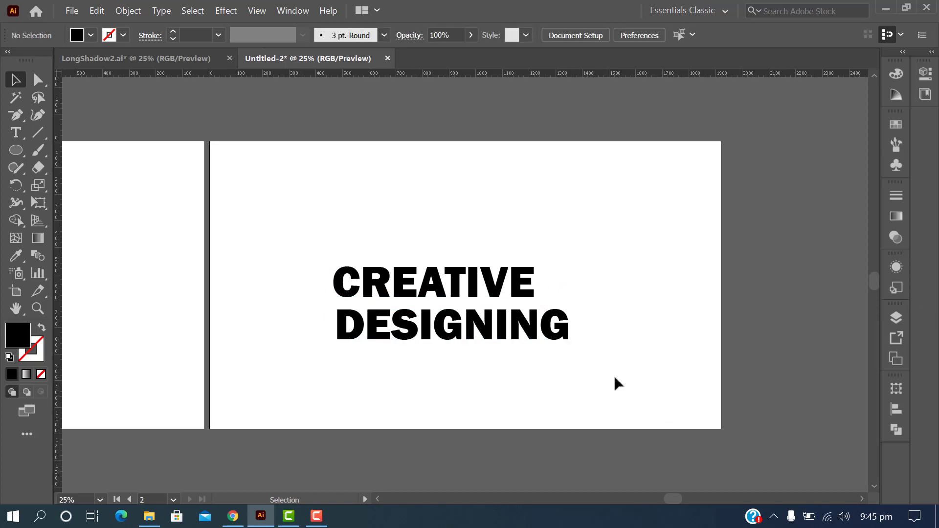
Convert the "CREATIVE" text to outlines and ungroup it into separate letter shapes.
{"action": "key", "text": "ctrl+equal"}
{"action": "key", "text": "ctrl+equal"}
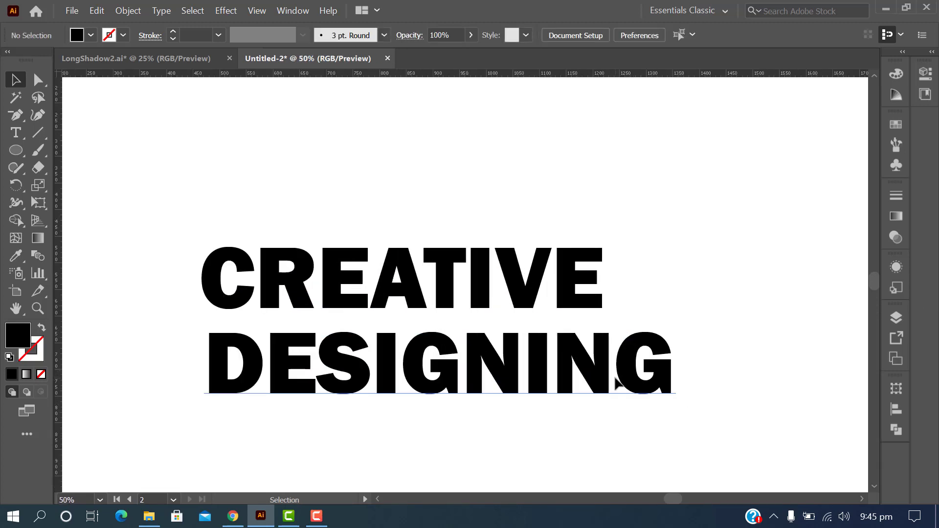
{"action": "scroll", "coordinate": [619, 376], "scroll_direction": "down", "scroll_amount": 1}
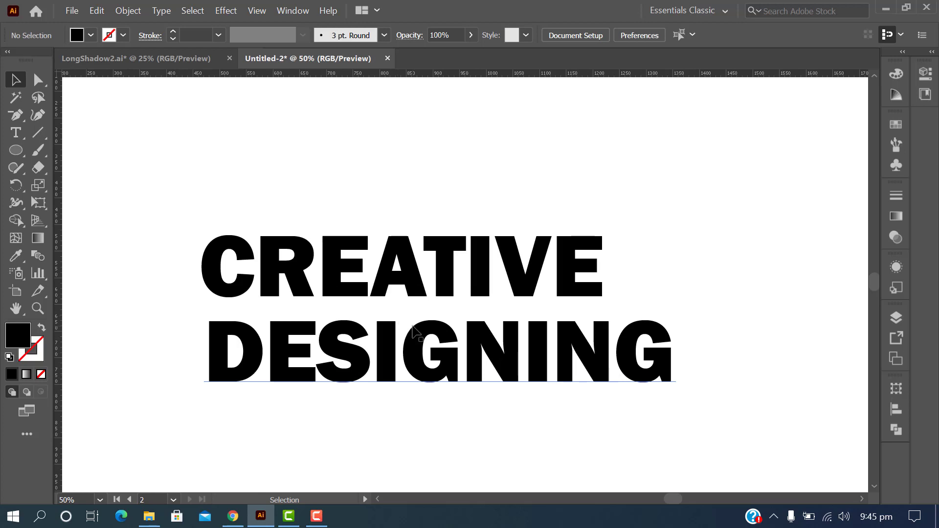
{"action": "scroll", "coordinate": [413, 332], "scroll_direction": "down", "scroll_amount": 2}
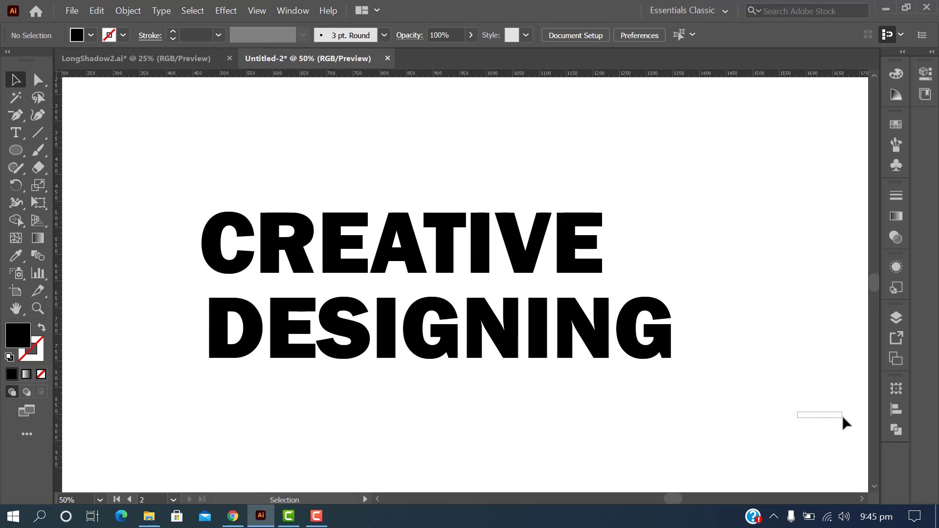
{"action": "left_click", "coordinate": [590, 265]}
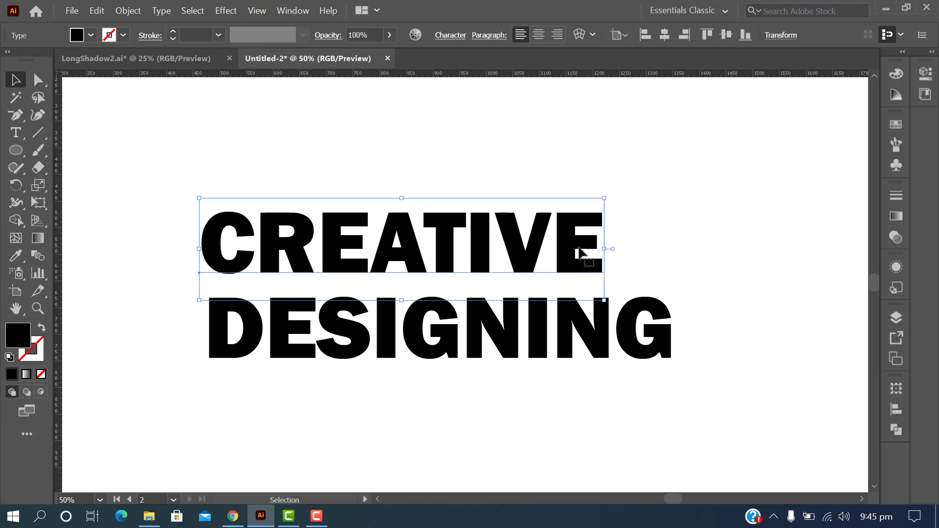
{"action": "right_click", "coordinate": [575, 229]}
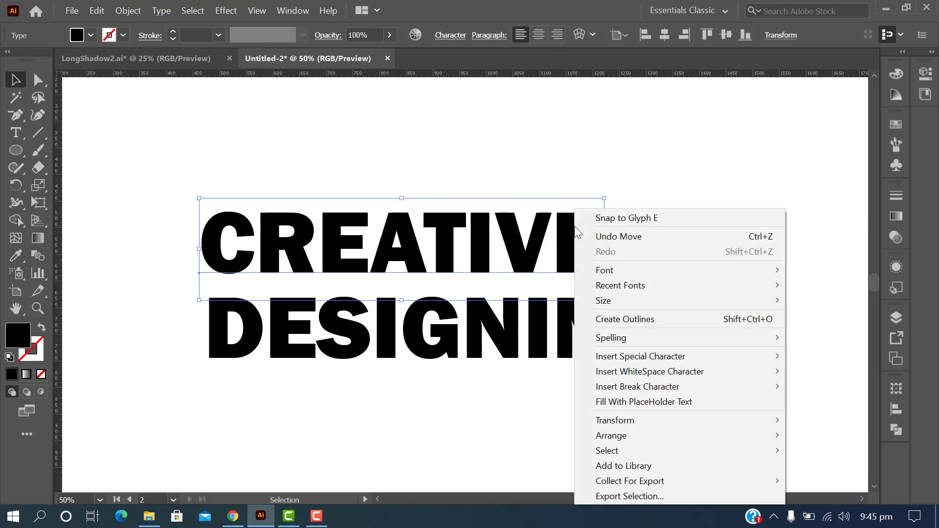
{"action": "left_click", "coordinate": [617, 318]}
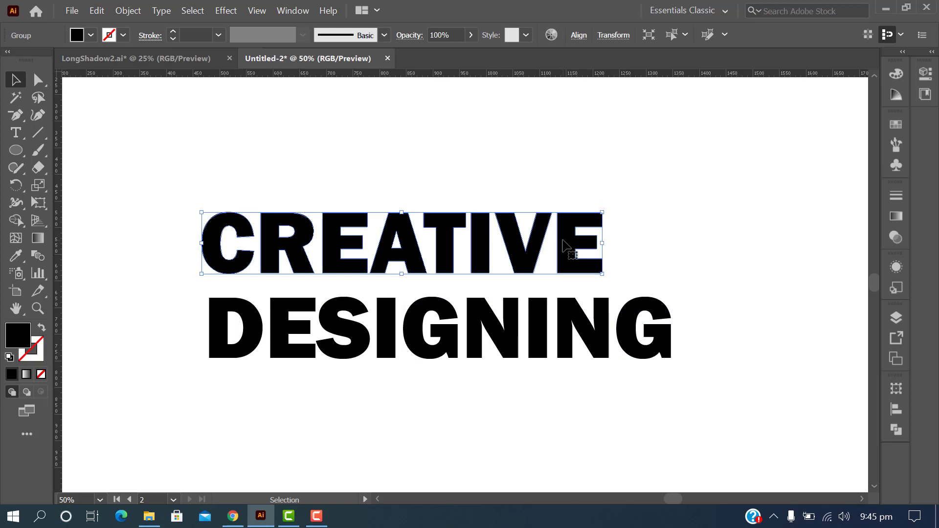
{"action": "right_click", "coordinate": [562, 239]}
{"action": "left_click", "coordinate": [604, 352]}
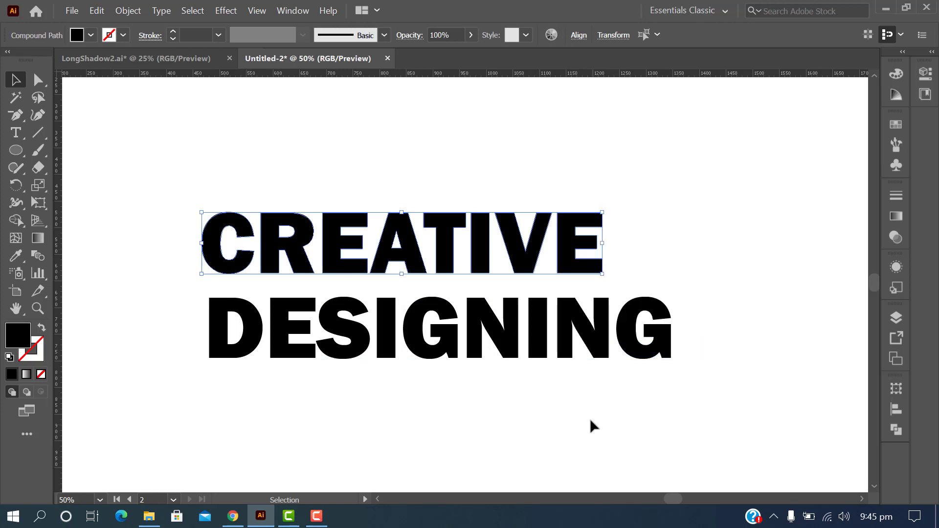
{"action": "left_click", "coordinate": [590, 418]}
{"action": "left_click_drag", "start_coordinate": [597, 263], "coordinate": [649, 219]}
{"action": "left_click_drag", "start_coordinate": [530, 268], "coordinate": [535, 222]}
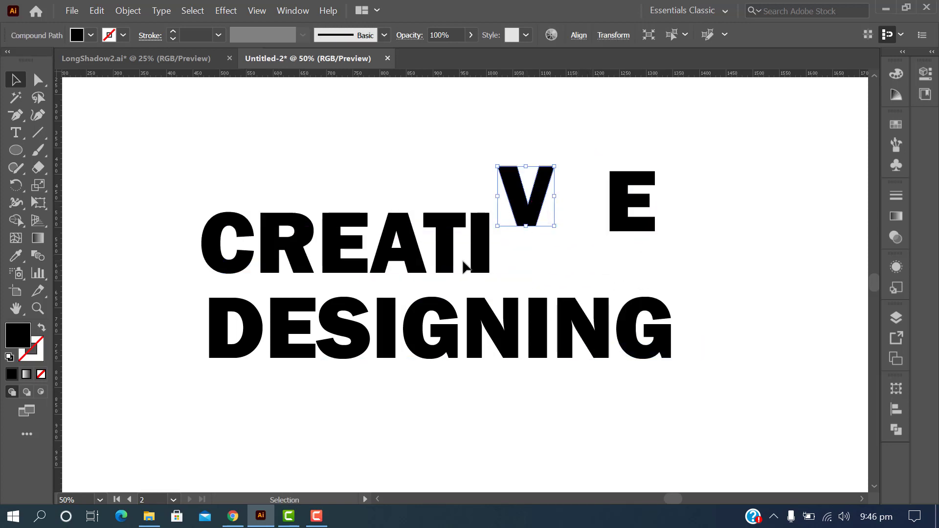
{"action": "left_click_drag", "start_coordinate": [464, 267], "coordinate": [462, 239]}
{"action": "key", "text": "ctrl+z"}
{"action": "key", "text": "ctrl+z"}
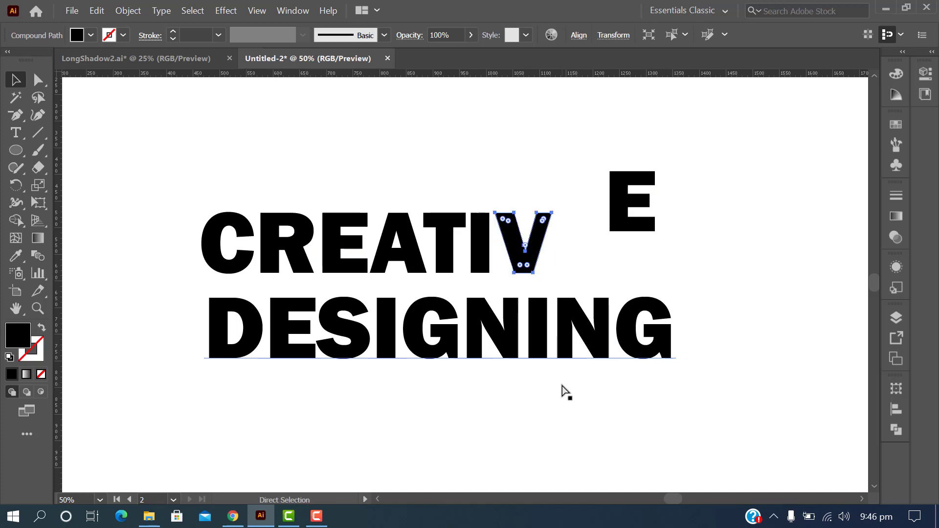
{"action": "key", "text": "ctrl+z"}
Slant the arm ends of the last E in "CREATIVE" by shifting the lower corner points, outward on the outer arms and inward on the middle arm.
{"action": "left_click", "coordinate": [601, 293]}
{"action": "left_click", "coordinate": [595, 271]}
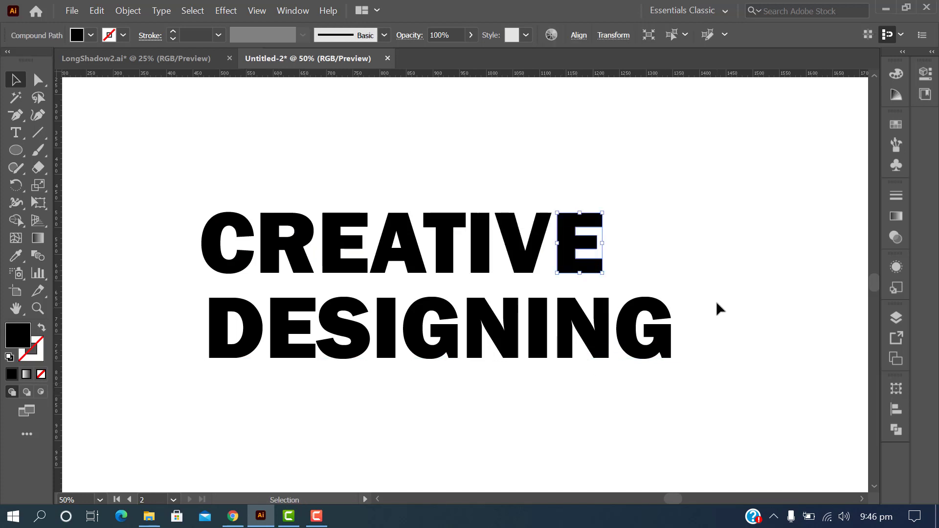
{"action": "key", "text": "ctrl+plus"}
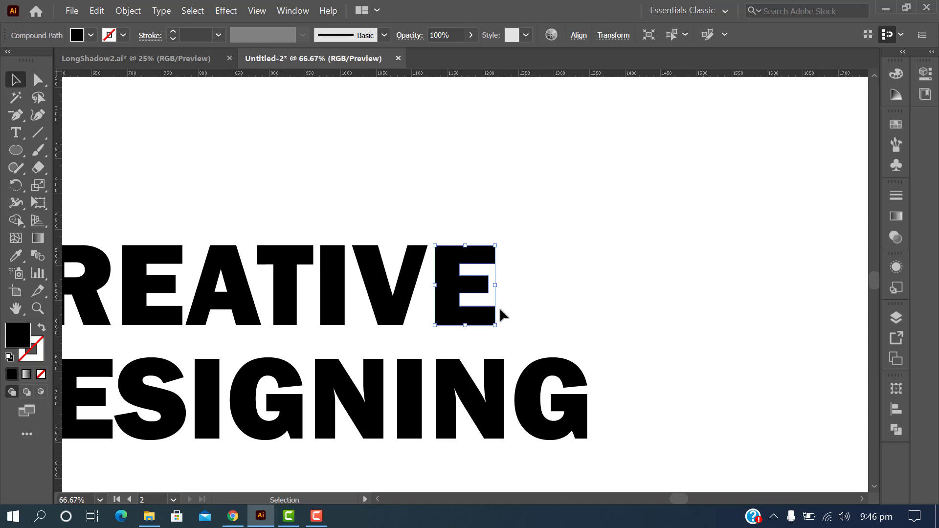
{"action": "key", "text": "a"}
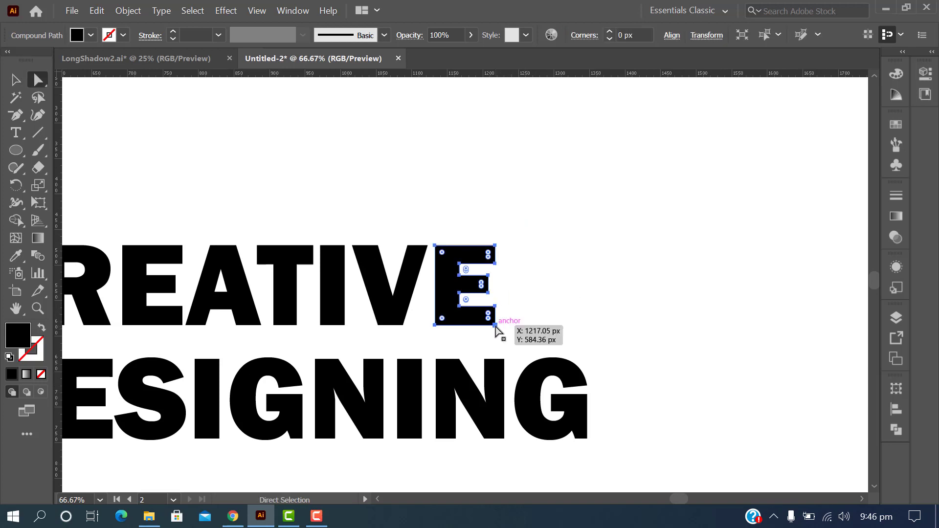
{"action": "left_click", "coordinate": [496, 325]}
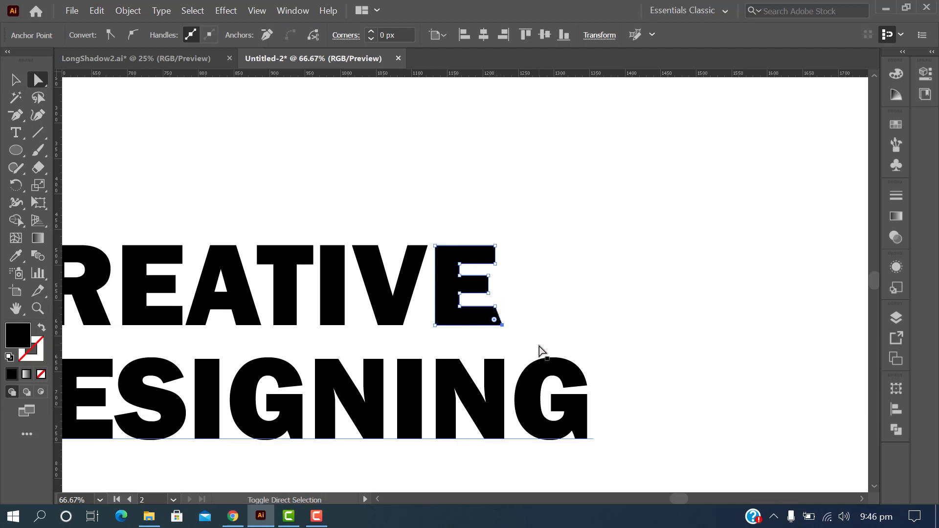
{"action": "left_click", "coordinate": [488, 293]}
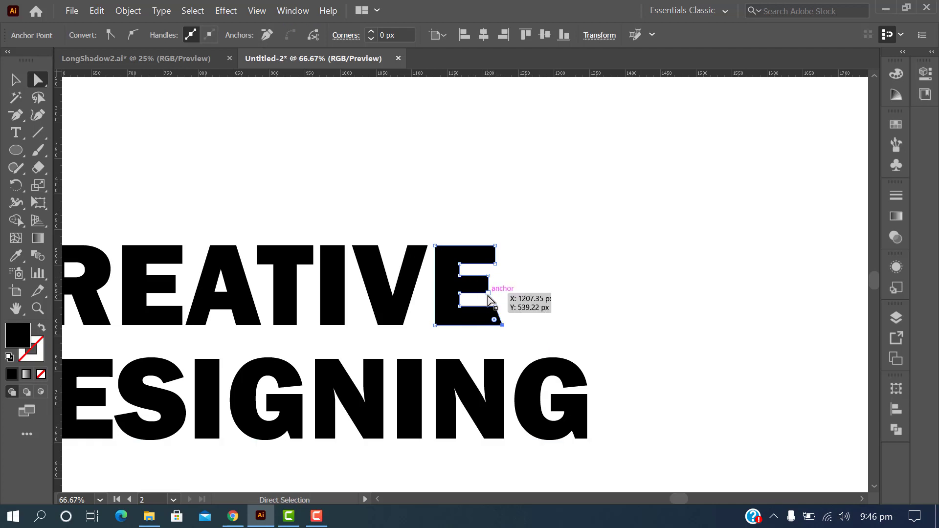
{"action": "left_click", "coordinate": [495, 264]}
{"action": "key", "text": "shift+Right"}
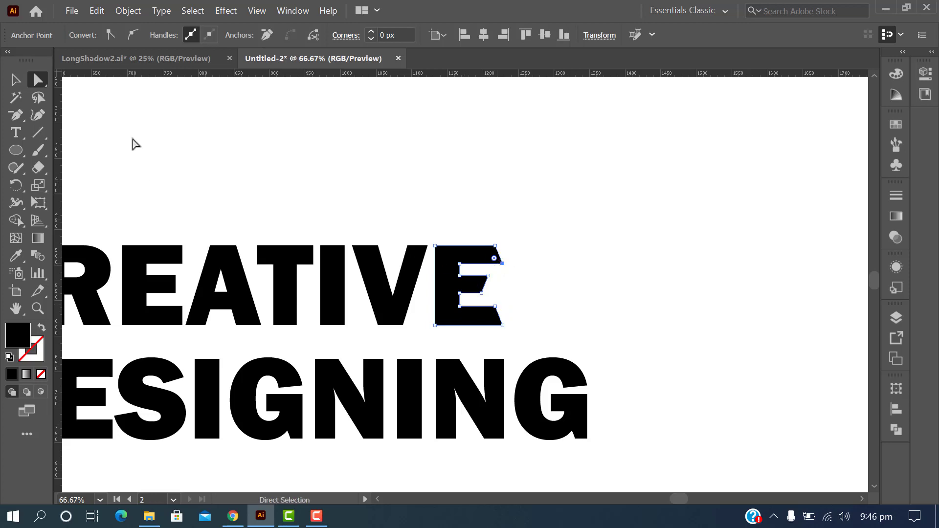
{"action": "left_click", "coordinate": [15, 79]}
{"action": "left_click", "coordinate": [372, 215]}
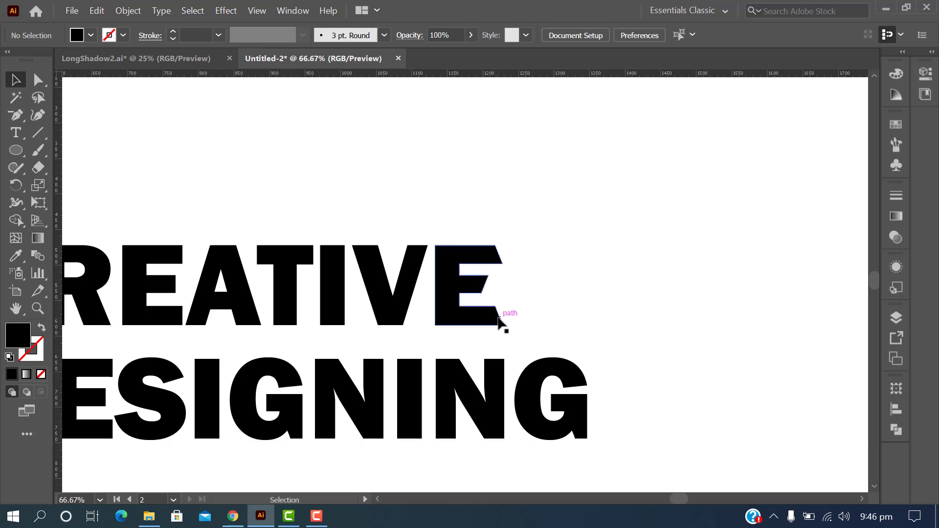
Delete all anchor points of the inner counter of the R in "CREATIVE" so the letter's bowl is solid.
{"action": "scroll", "coordinate": [498, 317], "scroll_direction": "down", "scroll_amount": 3}
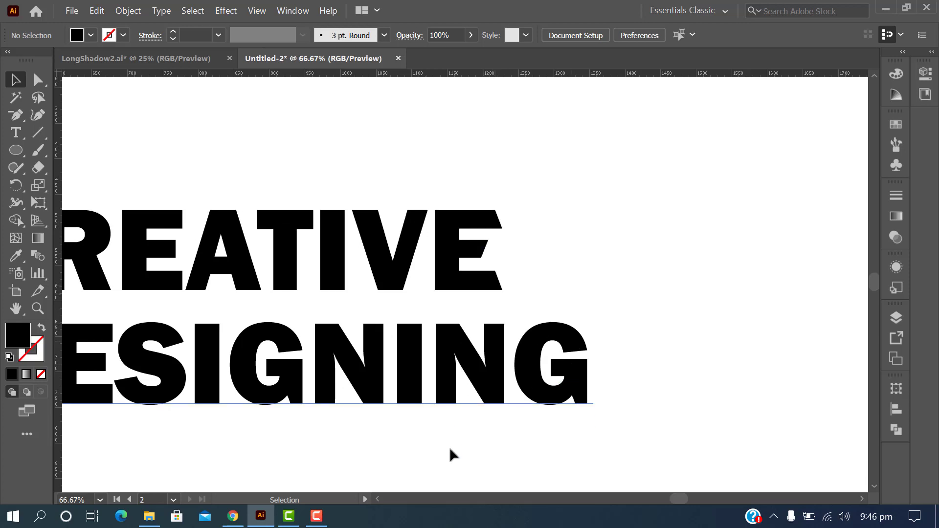
{"action": "left_click", "coordinate": [381, 498]}
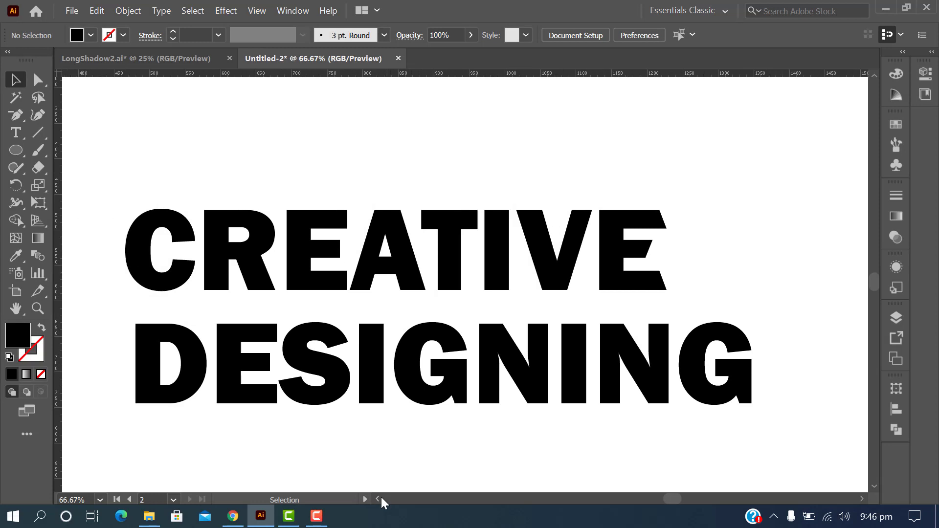
{"action": "left_click", "coordinate": [377, 498]}
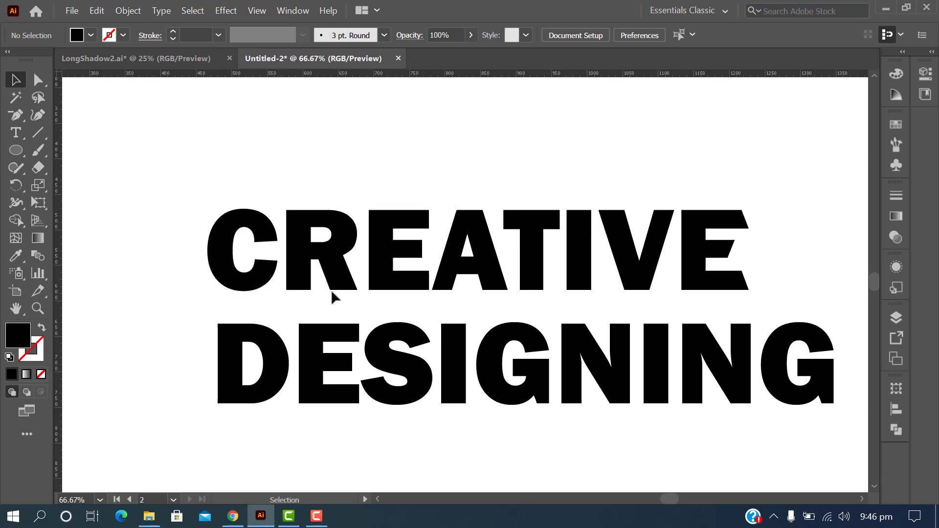
{"action": "left_click", "coordinate": [309, 272]}
{"action": "key", "text": "ctrl+="}
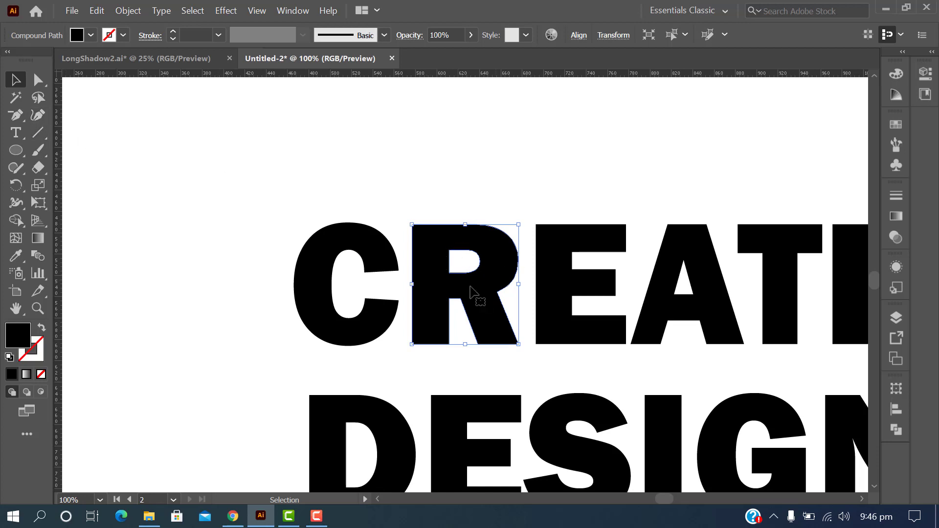
{"action": "left_click", "coordinate": [22, 119]}
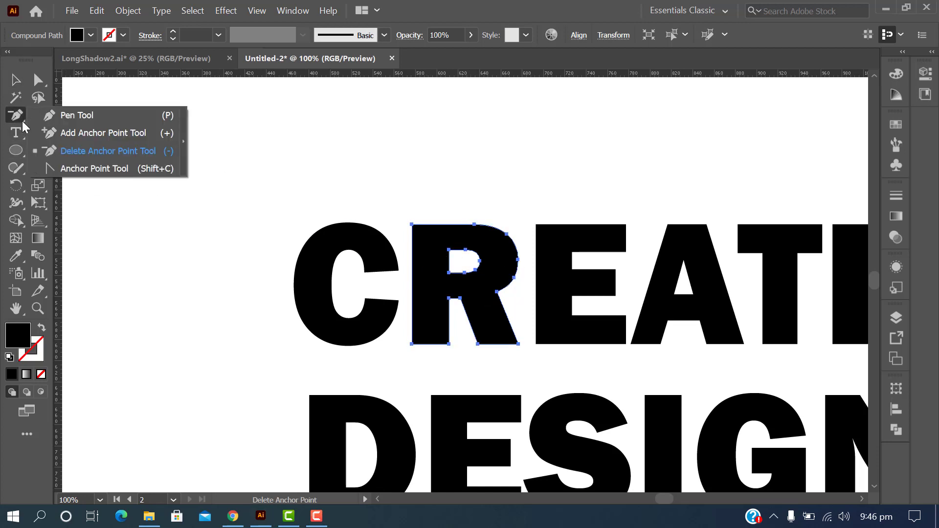
{"action": "left_click", "coordinate": [82, 156]}
{"action": "left_click", "coordinate": [448, 272]}
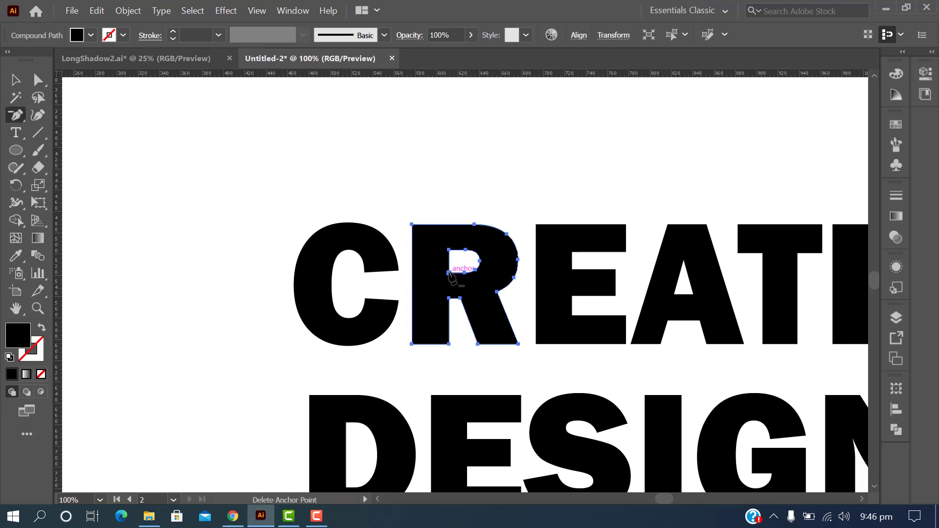
{"action": "left_click", "coordinate": [479, 262]}
{"action": "left_click", "coordinate": [465, 250]}
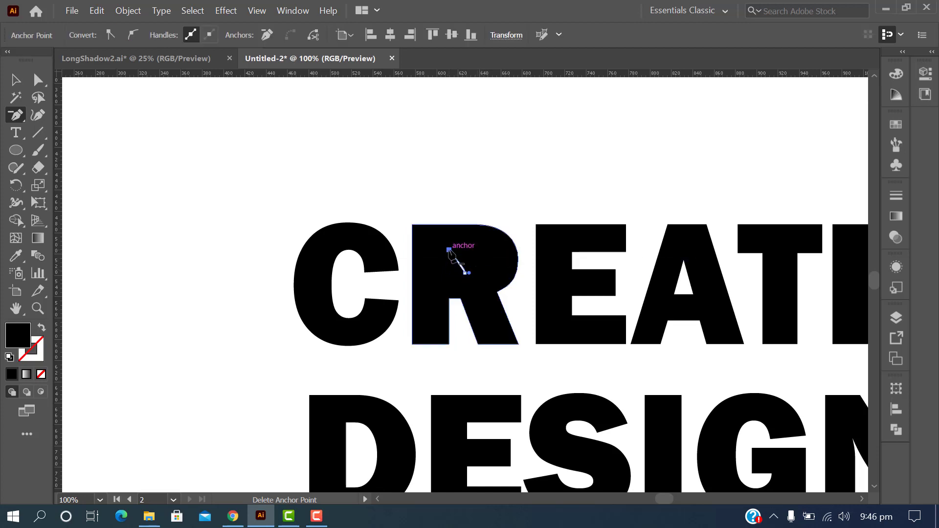
{"action": "left_click", "coordinate": [449, 250]}
{"action": "left_click", "coordinate": [465, 273]}
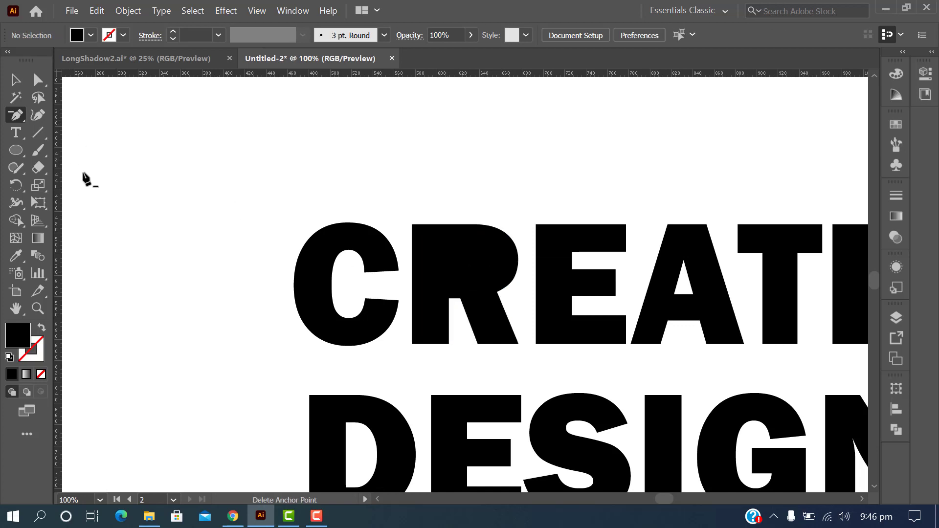
{"action": "left_click", "coordinate": [15, 79]}
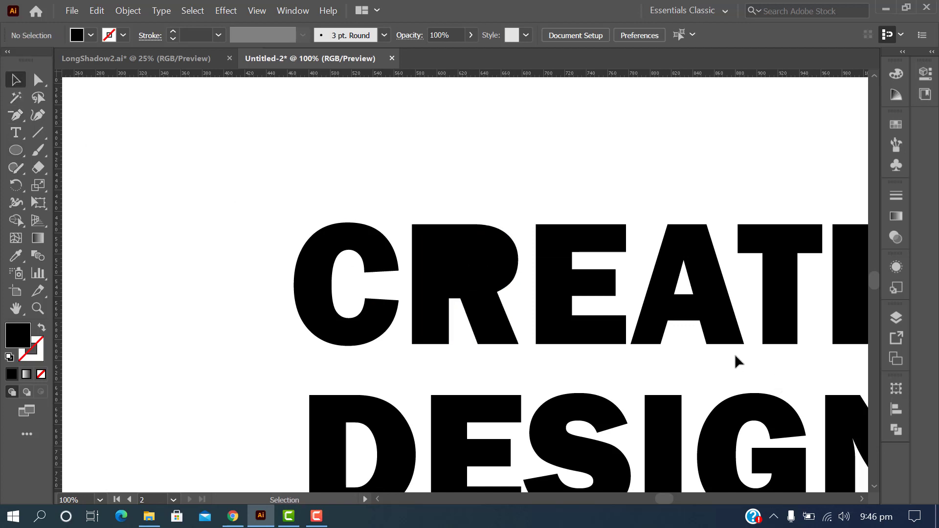
{"action": "left_click_drag", "start_coordinate": [762, 383], "coordinate": [856, 376]}
{"action": "key", "text": "ctrl+z"}
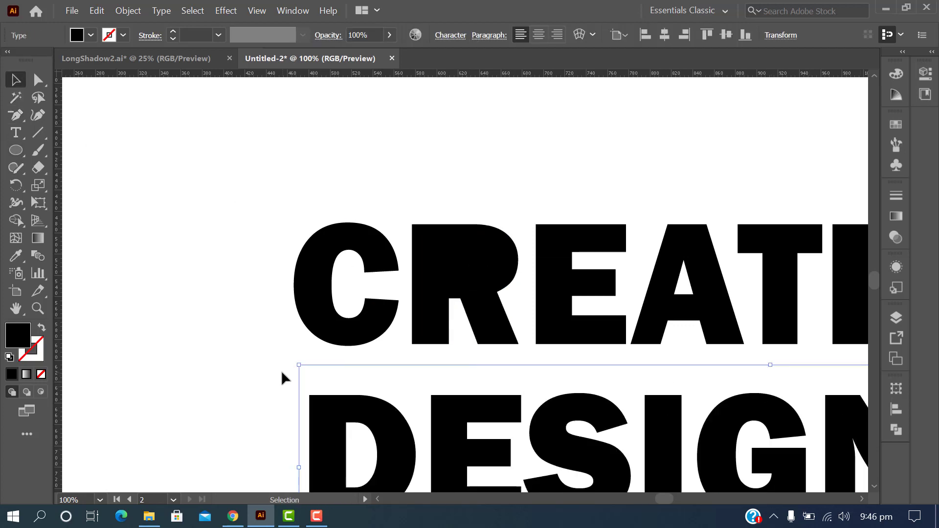
{"action": "key", "text": "ctrl+minus"}
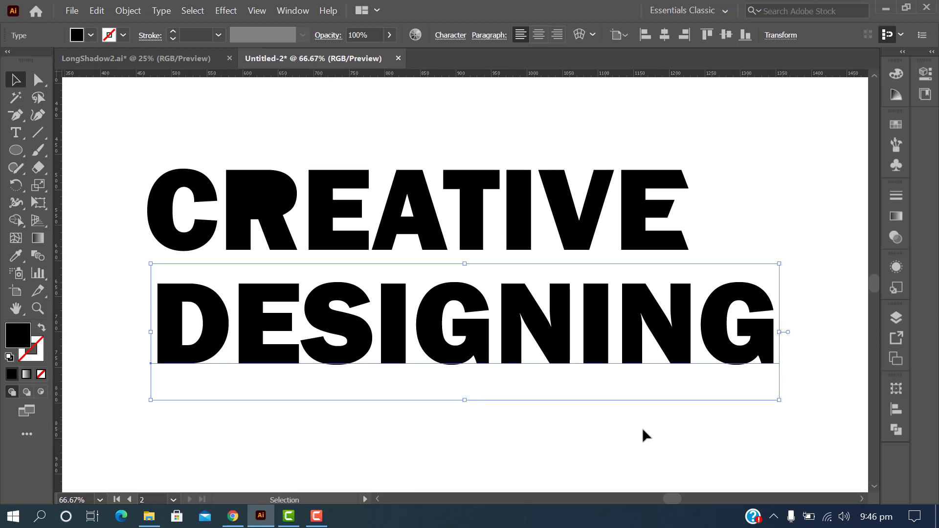
{"action": "scroll", "coordinate": [643, 430], "scroll_direction": "up", "scroll_amount": 3}
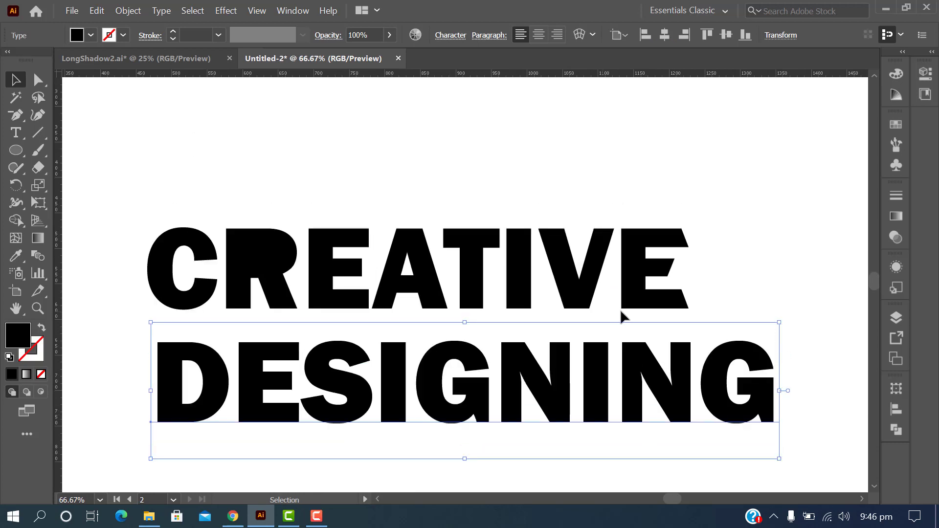
{"action": "left_click", "coordinate": [478, 272]}
{"action": "left_click", "coordinate": [405, 271]}
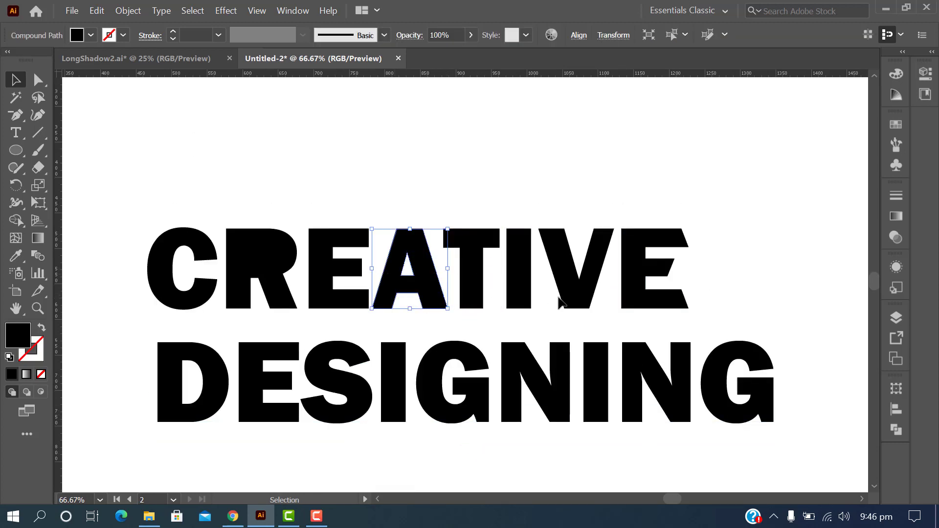
{"action": "left_click", "coordinate": [671, 308]}
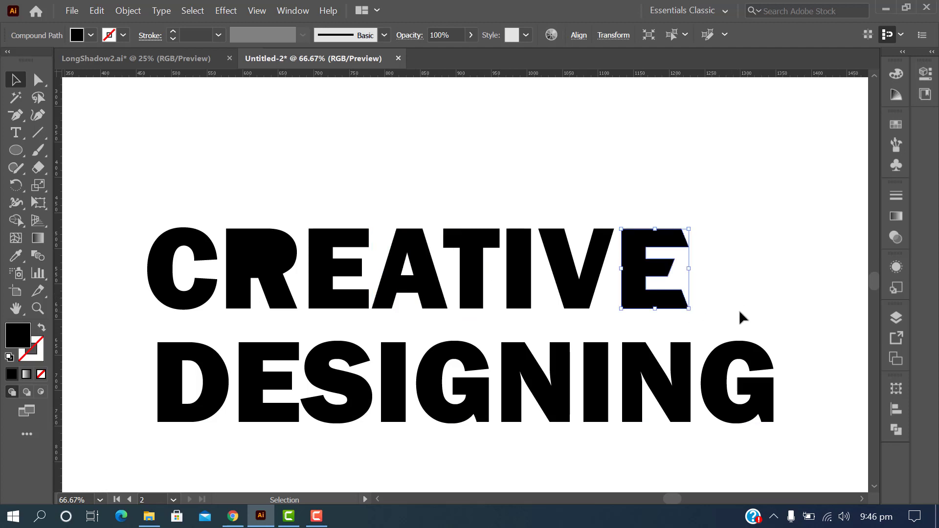
{"action": "scroll", "coordinate": [740, 295], "scroll_direction": "down", "scroll_amount": 2}
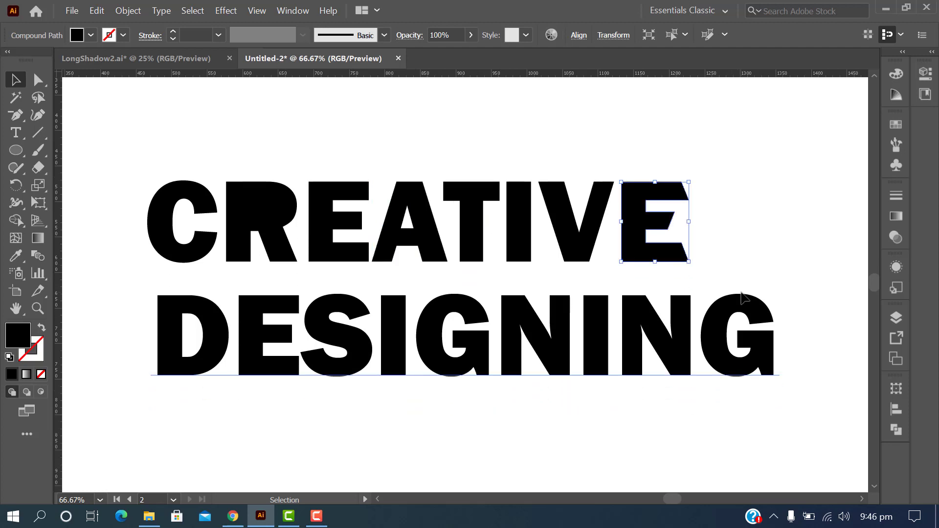
{"action": "scroll", "coordinate": [741, 297], "scroll_direction": "up", "scroll_amount": 2}
{"action": "key", "text": "a"}
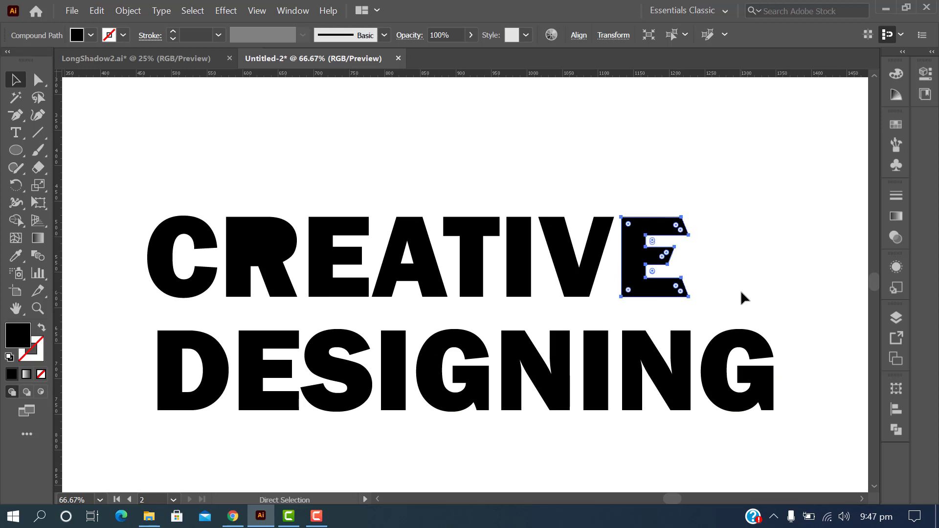
{"action": "key", "text": "ctrl+plus"}
{"action": "key", "text": "ctrl+minus"}
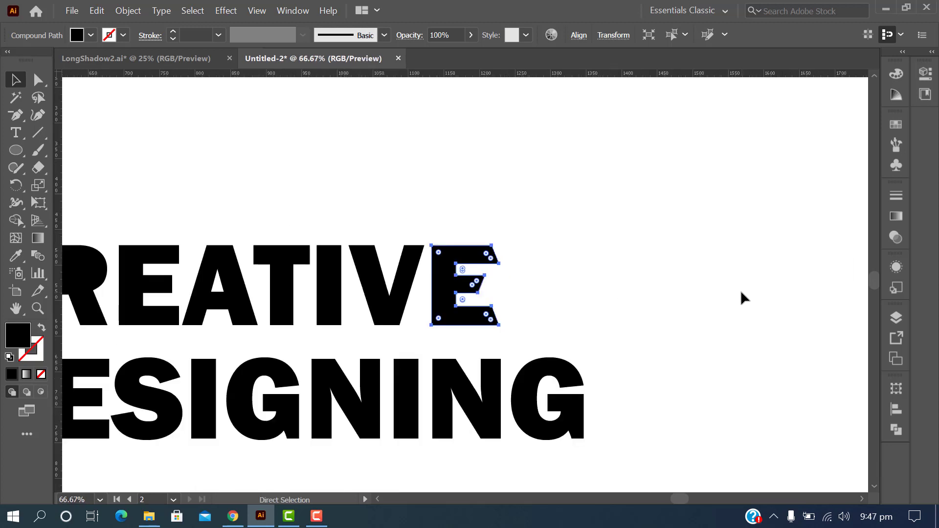
{"action": "key", "text": "ctrl+minus"}
{"action": "key", "text": "v"}
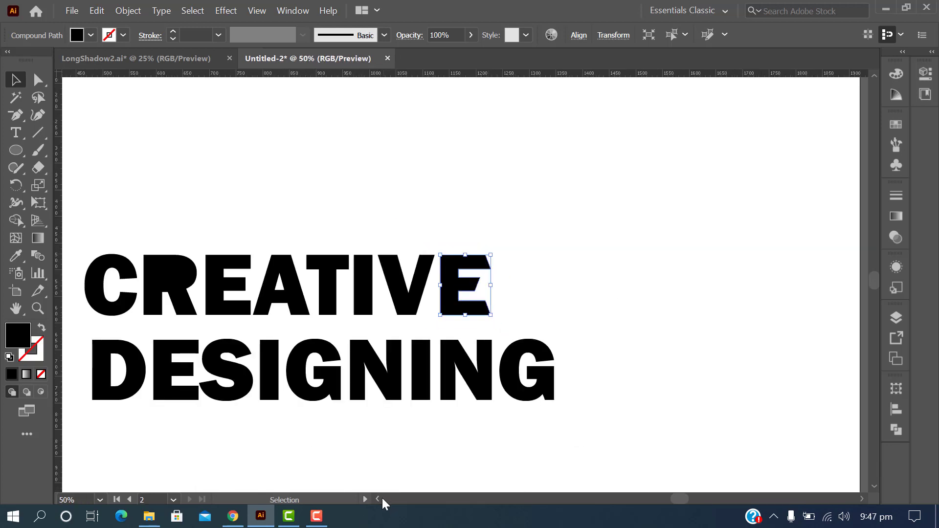
{"action": "scroll", "coordinate": [382, 498], "scroll_direction": "left", "scroll_amount": 8}
{"action": "scroll", "coordinate": [418, 434], "scroll_direction": "down", "scroll_amount": 2}
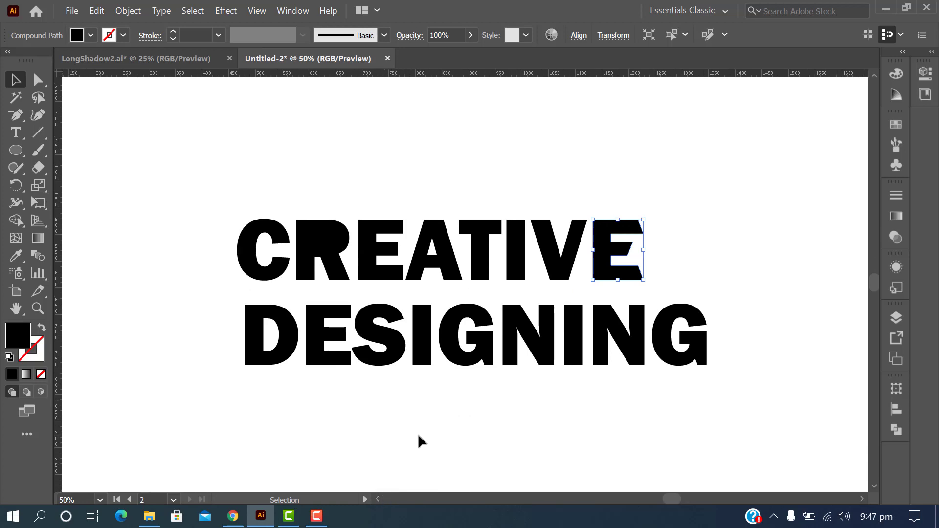
Duplicate the last E of "CREATIVE" into the empty area above the word and enlarge the copy.
{"action": "scroll", "coordinate": [418, 440], "scroll_direction": "up", "scroll_amount": 4}
{"action": "left_click_drag", "start_coordinate": [604, 338], "coordinate": [478, 253]}
{"action": "scroll", "coordinate": [528, 266], "scroll_direction": "up", "scroll_amount": 4}
{"action": "key", "text": "ctrl+plus"}
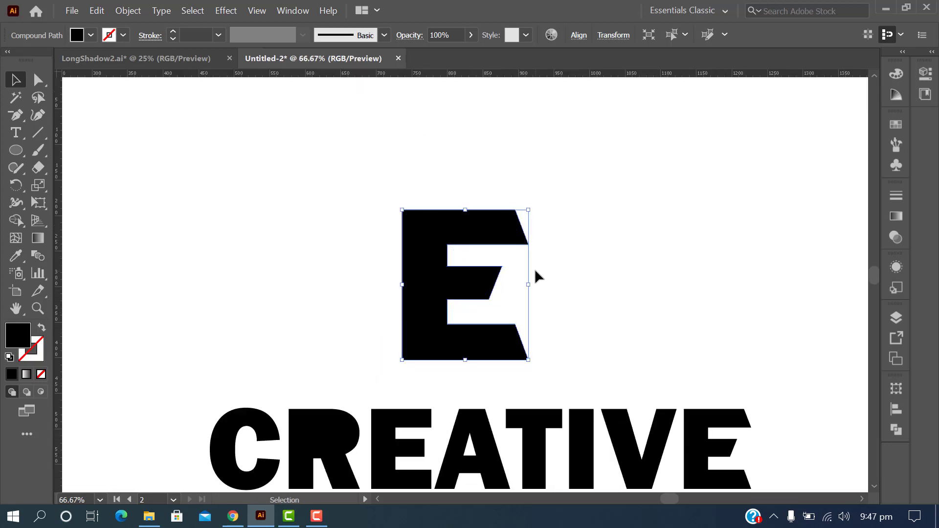
Straighten the slanted arm ends of the enlarged E by moving the inset corner points outward in line with their neighbours.
{"action": "key", "text": "a"}
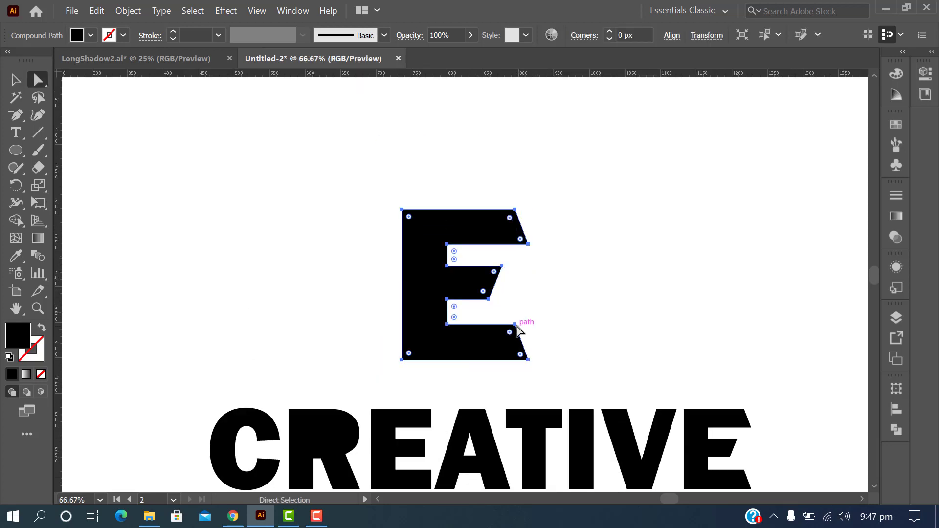
{"action": "left_click", "coordinate": [515, 325]}
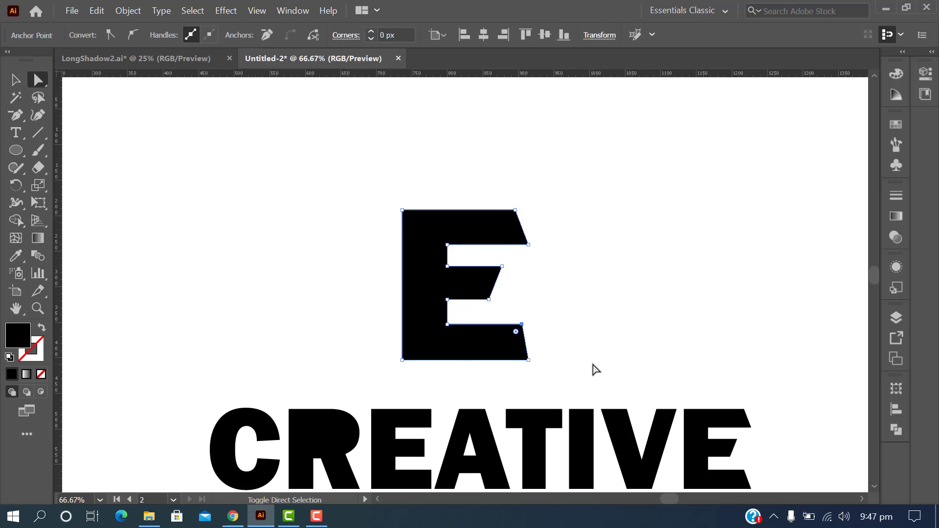
{"action": "left_click", "coordinate": [489, 300]}
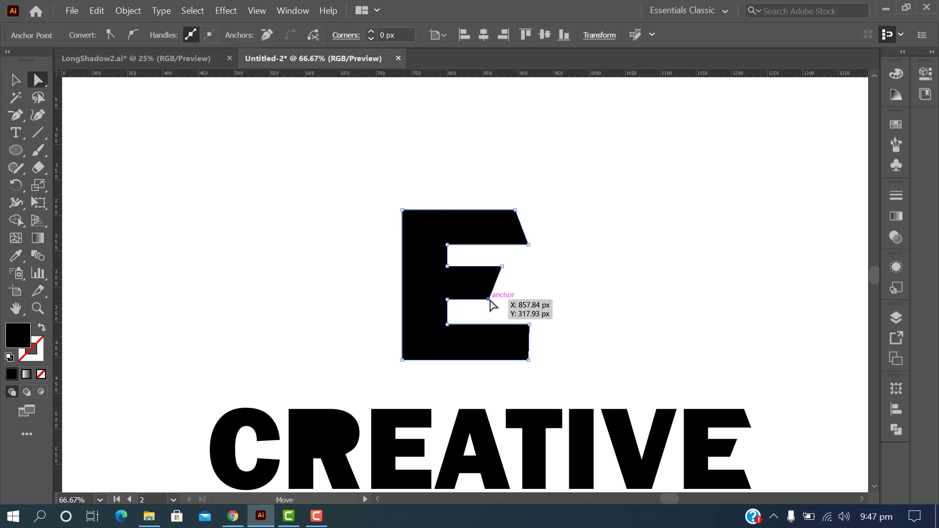
{"action": "key", "text": "ctrl+z"}
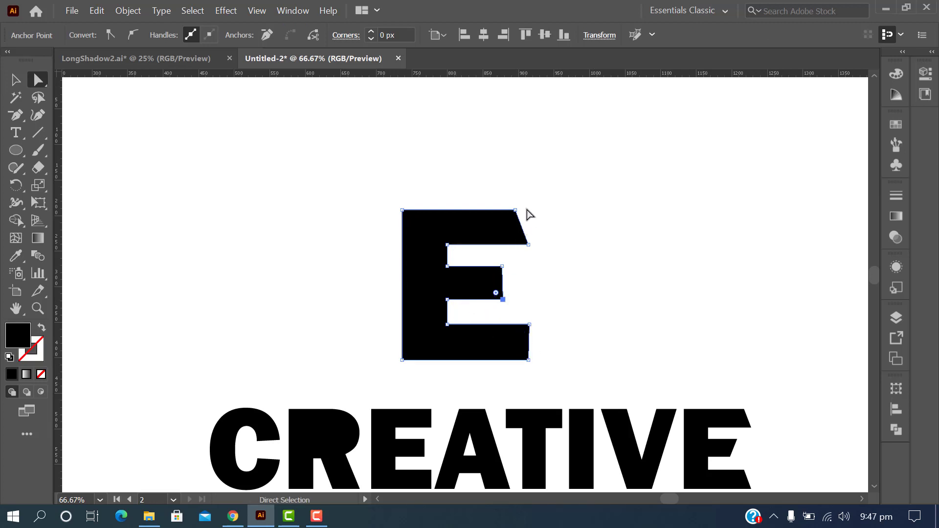
{"action": "left_click_drag", "start_coordinate": [514, 211], "coordinate": [514, 210]}
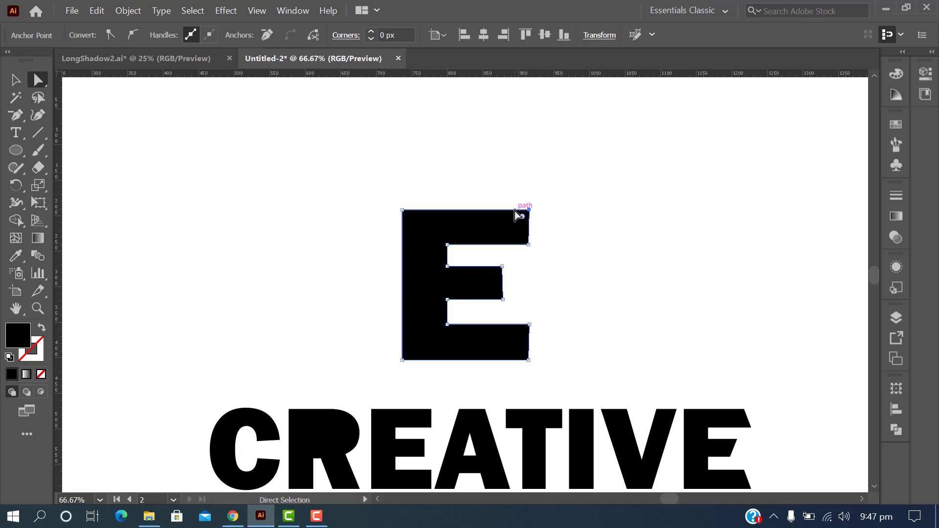
Stretch the bottom arm of the enlarged E far to the right, to about X 1264 px, by moving its two end points.
{"action": "left_click", "coordinate": [528, 360]}
{"action": "left_click", "coordinate": [530, 324], "text": "shift"}
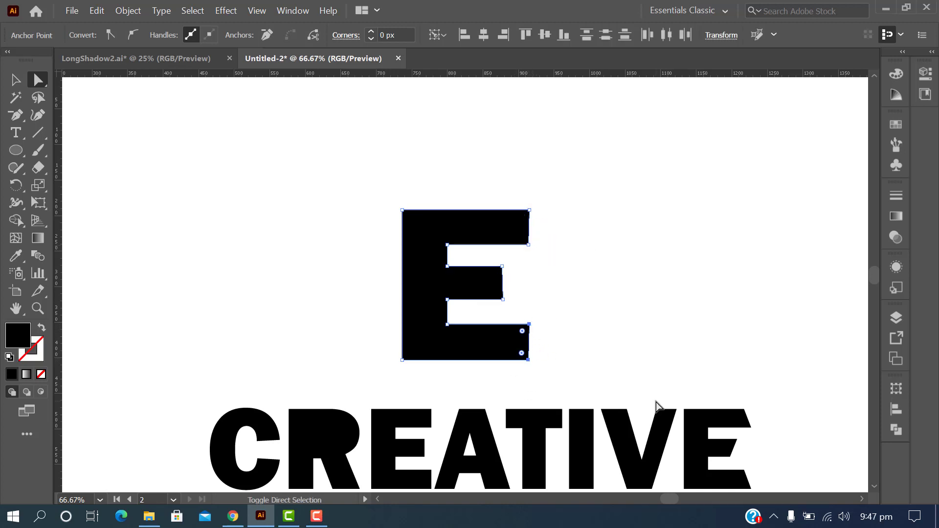
{"action": "key", "text": "shift+Right"}
{"action": "key", "text": "shift+Right"}
{"action": "key", "text": "shift+Right"}
{"action": "key", "text": "shift+Right"}
{"action": "key", "text": "shift+Right"}
{"action": "key", "text": "shift+Right"}
{"action": "key", "text": "shift+Right"}
{"action": "key", "text": "shift+Right"}
{"action": "key", "text": "shift+Right"}
{"action": "key", "text": "shift+Right"}
{"action": "key", "text": "shift+Right"}
{"action": "key", "text": "shift+Right"}
{"action": "key", "text": "shift+Right"}
{"action": "key", "text": "shift+Right"}
{"action": "key", "text": "shift+Right"}
{"action": "key", "text": "shift+Right"}
{"action": "key", "text": "shift+Right"}
{"action": "key", "text": "shift+Right"}
{"action": "key", "text": "shift+Right"}
{"action": "key", "text": "shift+Right"}
{"action": "key", "text": "shift+Right"}
{"action": "key", "text": "shift+Right"}
{"action": "key", "text": "shift+Right"}
{"action": "key", "text": "shift+Right"}
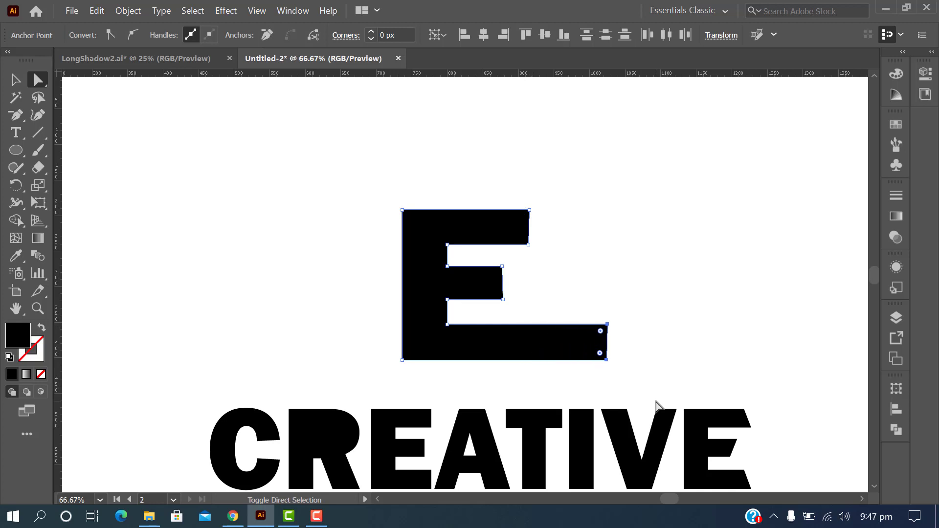
{"action": "key", "text": "shift+Right"}
{"action": "key", "text": "shift+Right"}
{"action": "key", "text": "shift+Right"}
{"action": "key", "text": "shift+Right"}
{"action": "key", "text": "shift+Right"}
{"action": "key", "text": "shift+Right"}
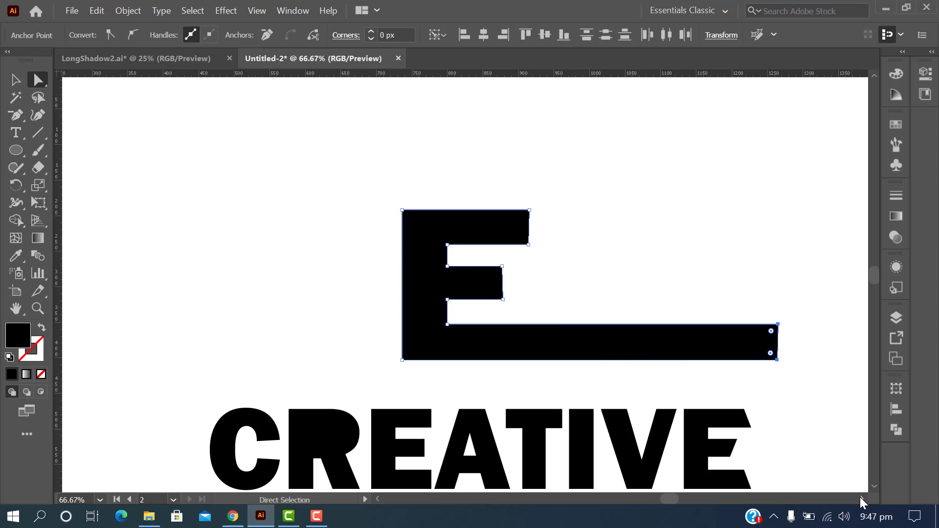
{"action": "scroll", "coordinate": [859, 496], "scroll_direction": "right", "scroll_amount": 4}
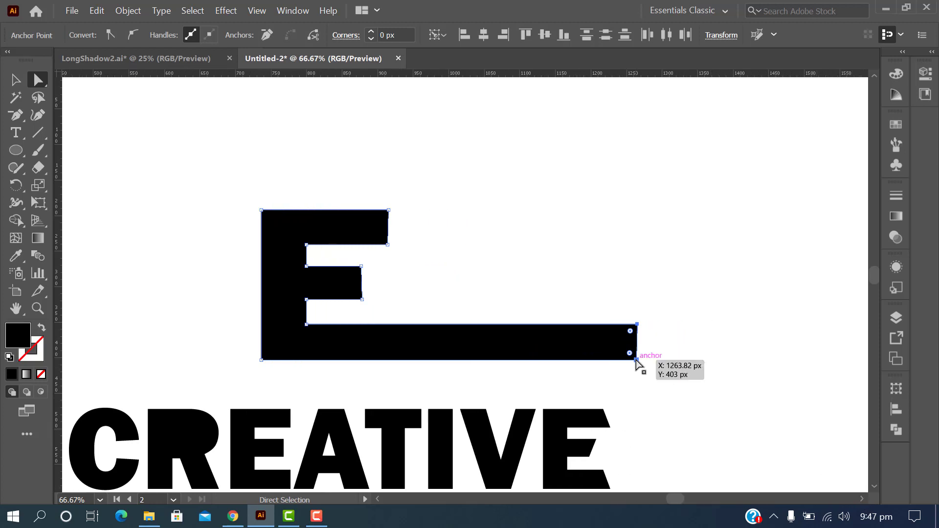
Slant the end of the long bottom arm by shifting its lower corner point inward, and deselect the E.
{"action": "left_click", "coordinate": [636, 361]}
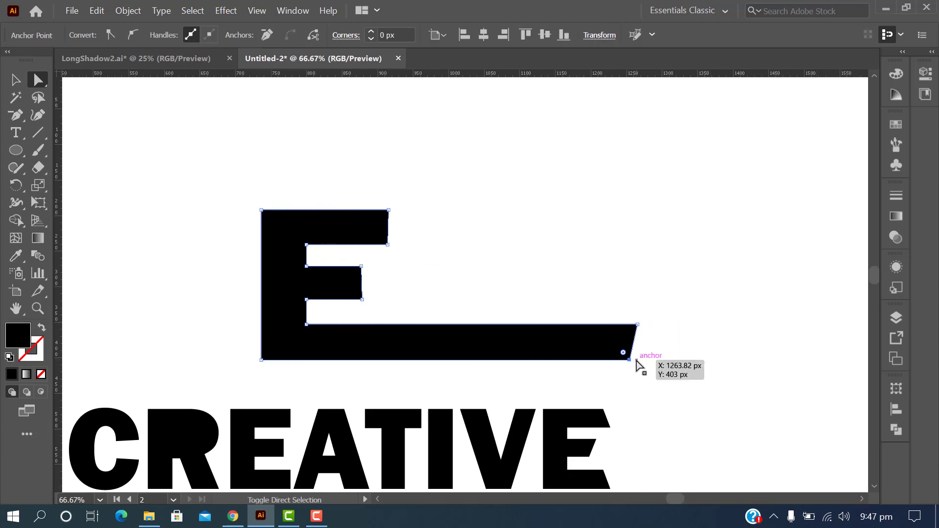
{"action": "key", "text": "shift+Left"}
{"action": "left_click", "coordinate": [16, 80]}
{"action": "left_click", "coordinate": [440, 279]}
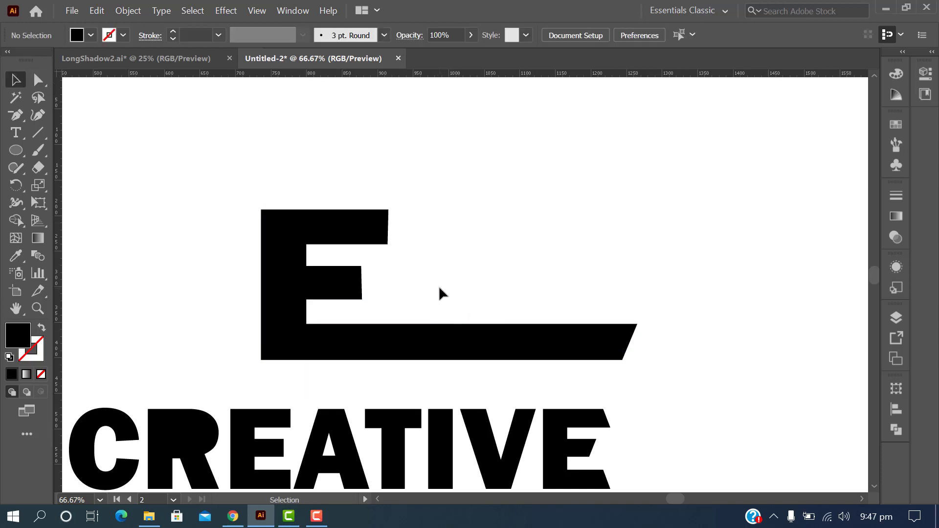
Add the text "lectronics" in the empty space beside the large E, and select it as an object.
{"action": "scroll", "coordinate": [440, 291], "scroll_direction": "down", "scroll_amount": 2}
{"action": "scroll", "coordinate": [345, 371], "scroll_direction": "down", "scroll_amount": 2}
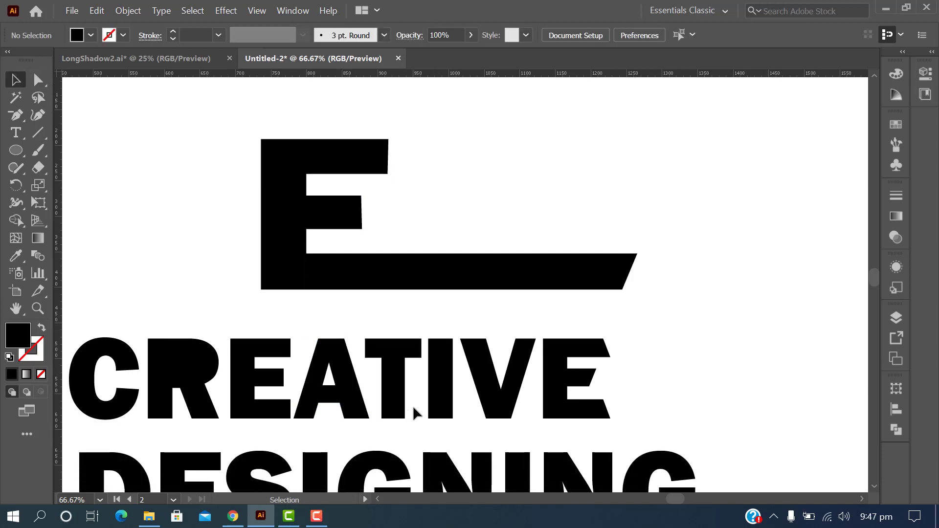
{"action": "scroll", "coordinate": [413, 406], "scroll_direction": "up", "scroll_amount": 3}
{"action": "left_click", "coordinate": [16, 135]}
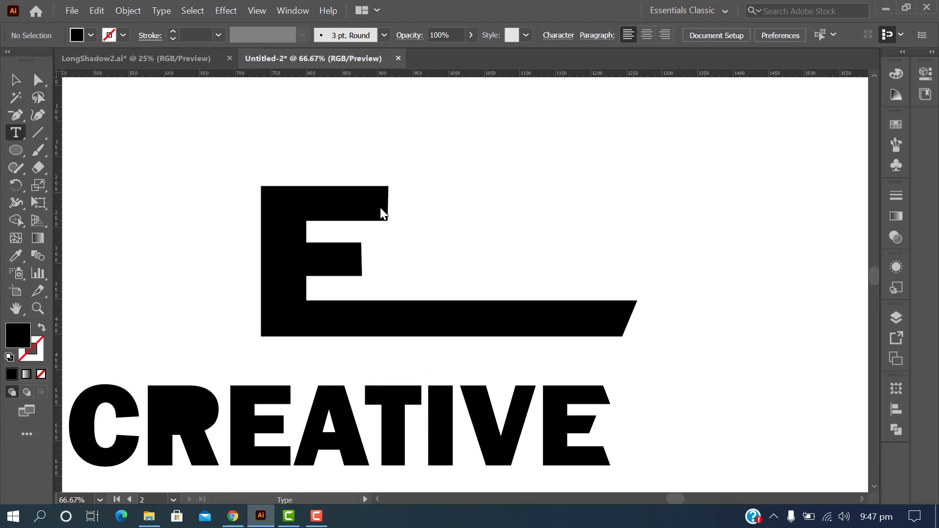
{"action": "left_click", "coordinate": [443, 243]}
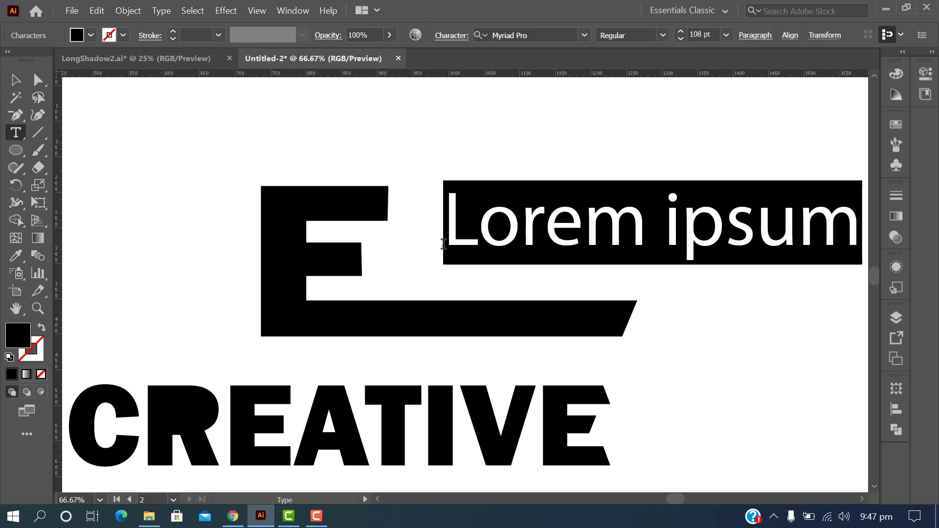
{"action": "type", "text": "lectroni"}
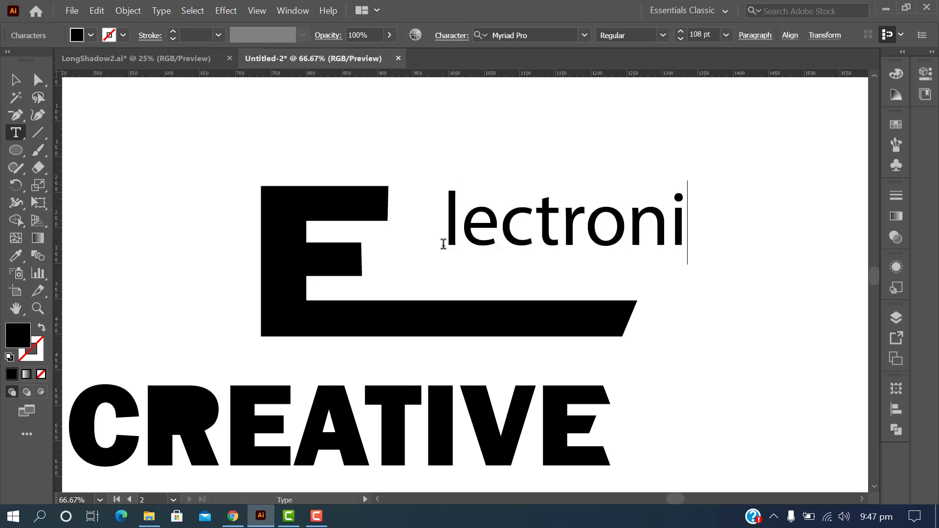
{"action": "type", "text": "cs"}
{"action": "left_click", "coordinate": [15, 79]}
{"action": "left_click", "coordinate": [499, 210]}
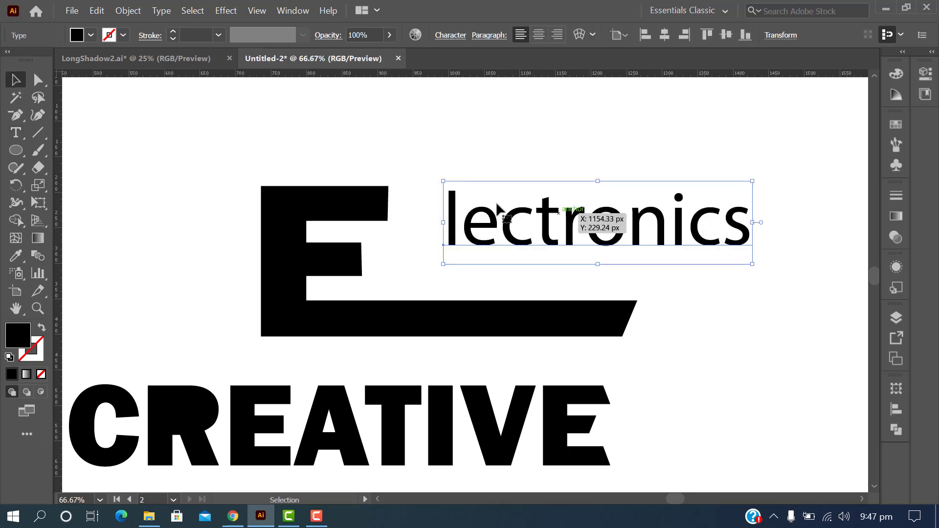
Scale down "lectronics" and fit it between the E's middle arm and the end of its long bottom arm.
{"action": "left_click_drag", "start_coordinate": [512, 245], "coordinate": [409, 295]}
{"action": "left_click_drag", "start_coordinate": [674, 303], "coordinate": [639, 297]}
{"action": "key", "text": "shift+Down"}
{"action": "key", "text": "shift+Down"}
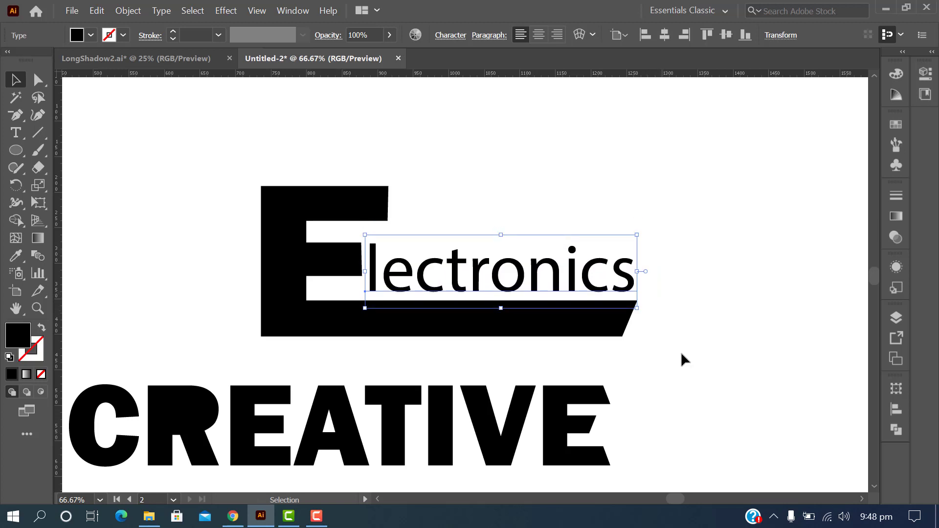
{"action": "left_click", "coordinate": [697, 372]}
{"action": "scroll", "coordinate": [699, 376], "scroll_direction": "up", "scroll_amount": 3}
{"action": "scroll", "coordinate": [715, 413], "scroll_direction": "down", "scroll_amount": 2}
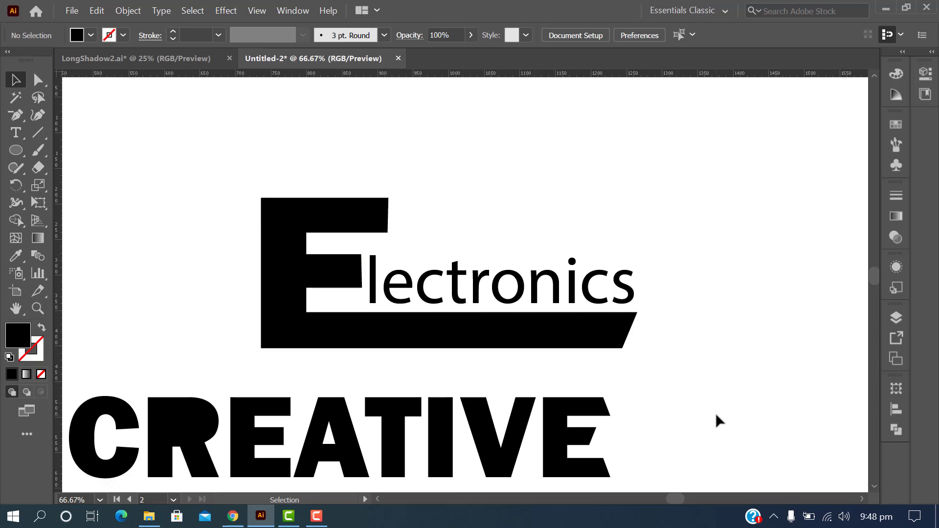
Convert the "DESIGNING" text to outlines and ungroup it into separate letter shapes.
{"action": "left_click", "coordinate": [353, 289]}
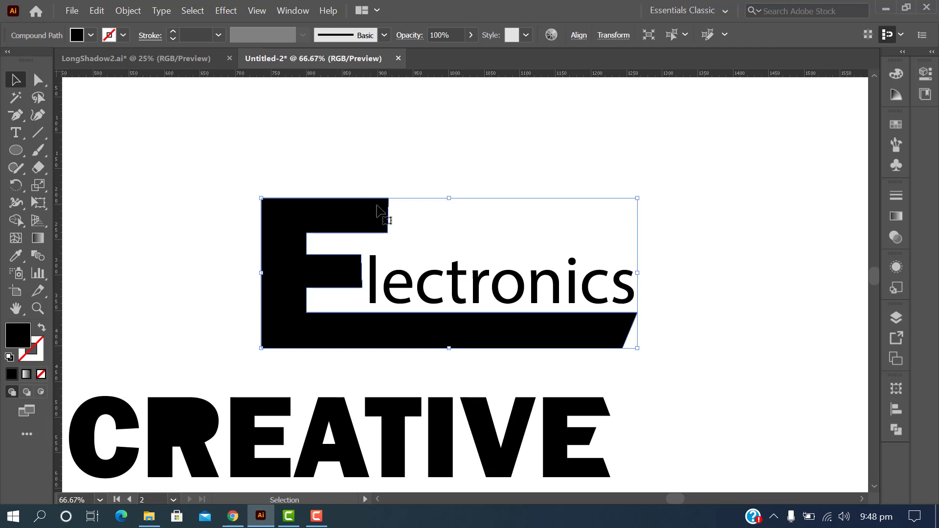
{"action": "scroll", "coordinate": [656, 286], "scroll_direction": "down", "scroll_amount": 5}
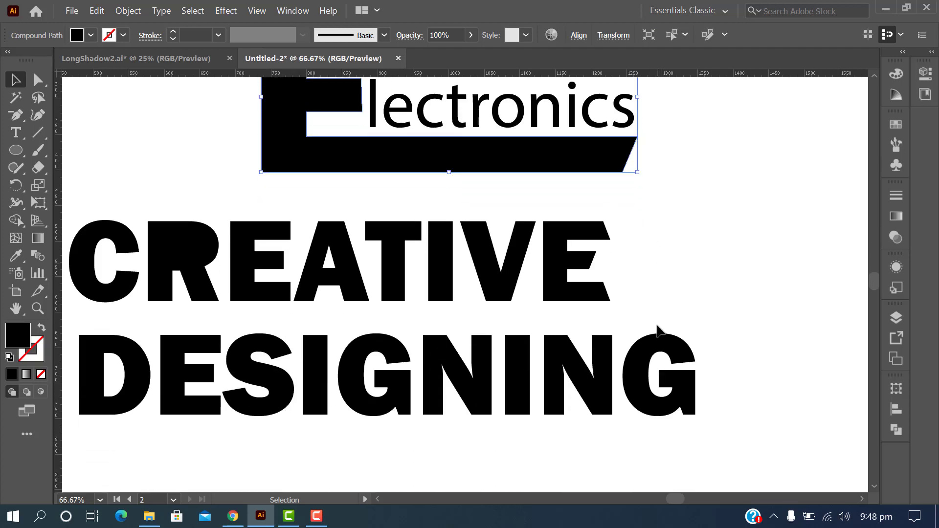
{"action": "scroll", "coordinate": [657, 326], "scroll_direction": "down", "scroll_amount": 3}
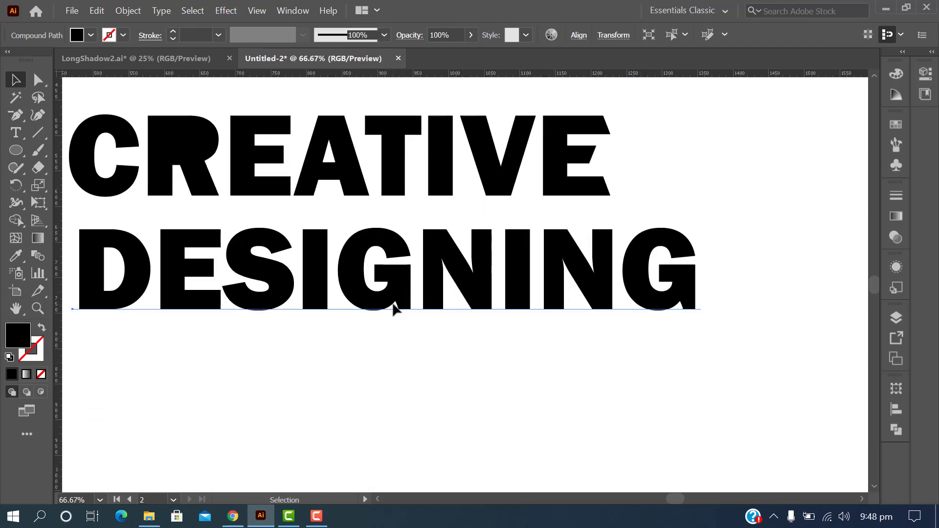
{"action": "left_click", "coordinate": [395, 308]}
{"action": "right_click", "coordinate": [402, 283]}
{"action": "mouse_move", "coordinate": [450, 357]}
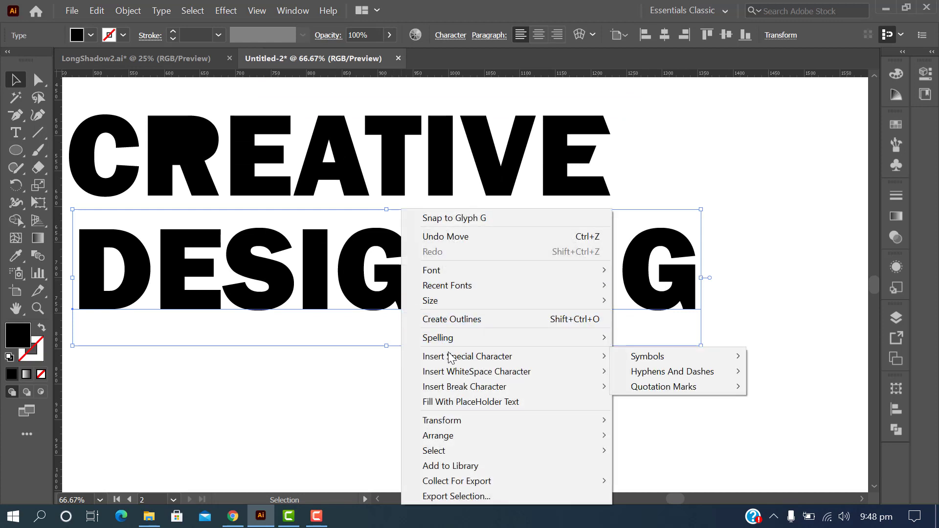
{"action": "left_click", "coordinate": [447, 319]}
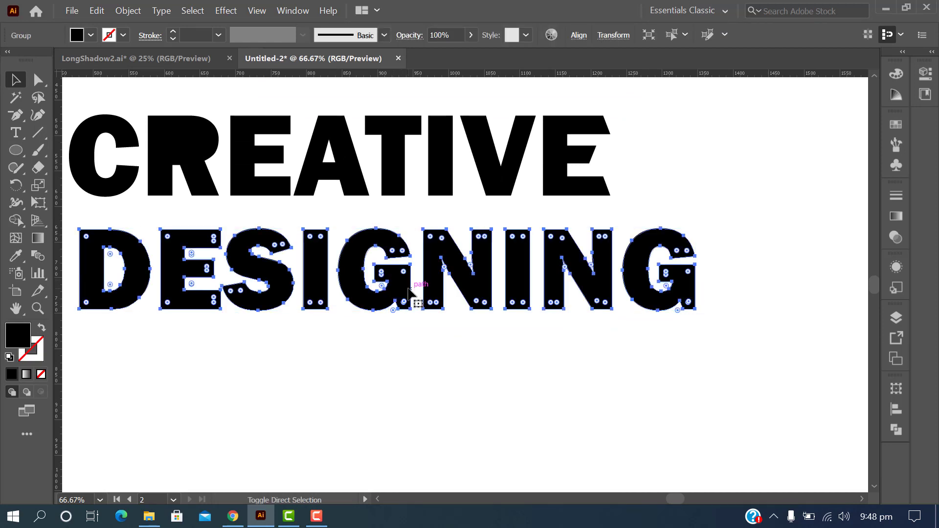
{"action": "left_click", "coordinate": [431, 382]}
{"action": "scroll", "coordinate": [432, 382], "scroll_direction": "down", "scroll_amount": 1}
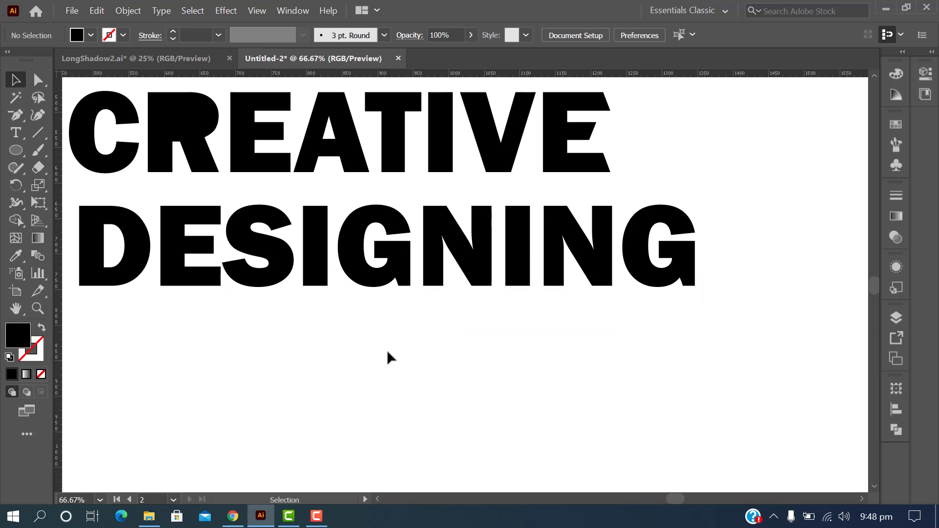
Stretch the stem of the first G in "DESIGNING" far below the baseline by moving its bottom points straight down.
{"action": "left_click", "coordinate": [373, 279]}
{"action": "key", "text": "a"}
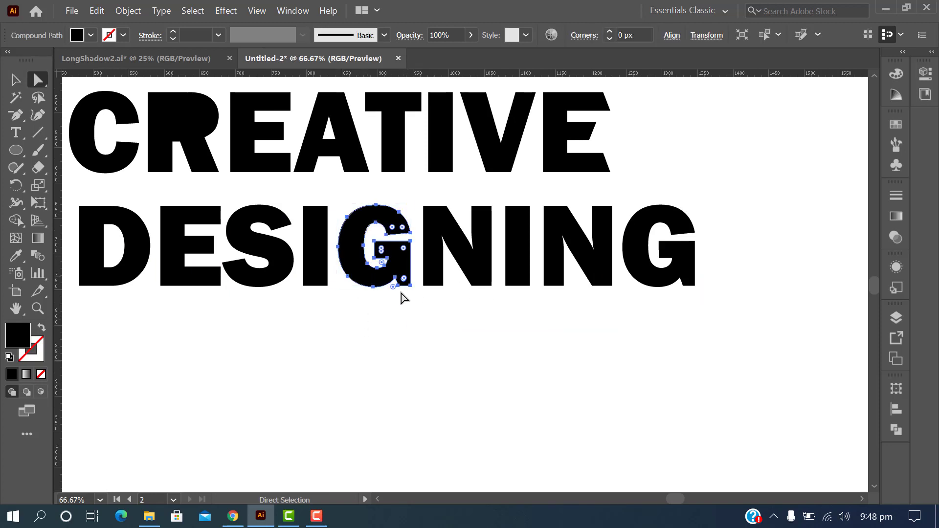
{"action": "left_click", "coordinate": [399, 281]}
{"action": "left_click", "coordinate": [411, 287], "text": "shift"}
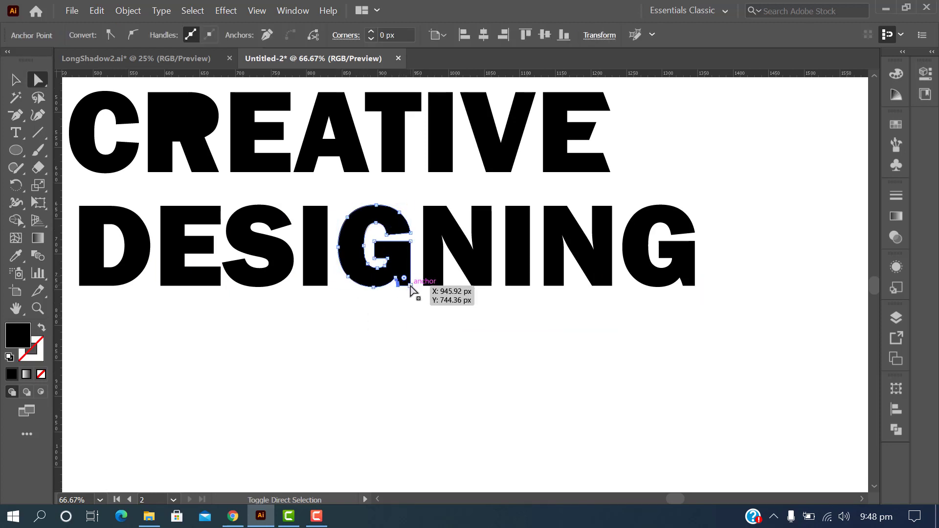
{"action": "key", "text": "shift+Down"}
{"action": "key", "text": "shift+Down"}
{"action": "key", "text": "shift+Down"}
{"action": "key", "text": "shift+Down"}
{"action": "key", "text": "shift+Down"}
{"action": "key", "text": "shift+Down"}
{"action": "key", "text": "shift+Down"}
{"action": "key", "text": "shift+Down"}
{"action": "key", "text": "shift+Down"}
{"action": "key", "text": "shift+Down"}
{"action": "key", "text": "shift+Down"}
{"action": "key", "text": "shift+Down"}
{"action": "key", "text": "shift+Down"}
{"action": "key", "text": "shift+Down"}
{"action": "key", "text": "shift+Down"}
{"action": "key", "text": "shift+Down"}
{"action": "key", "text": "shift+Down"}
{"action": "key", "text": "shift+Down"}
{"action": "key", "text": "shift+Down"}
{"action": "key", "text": "shift+Down"}
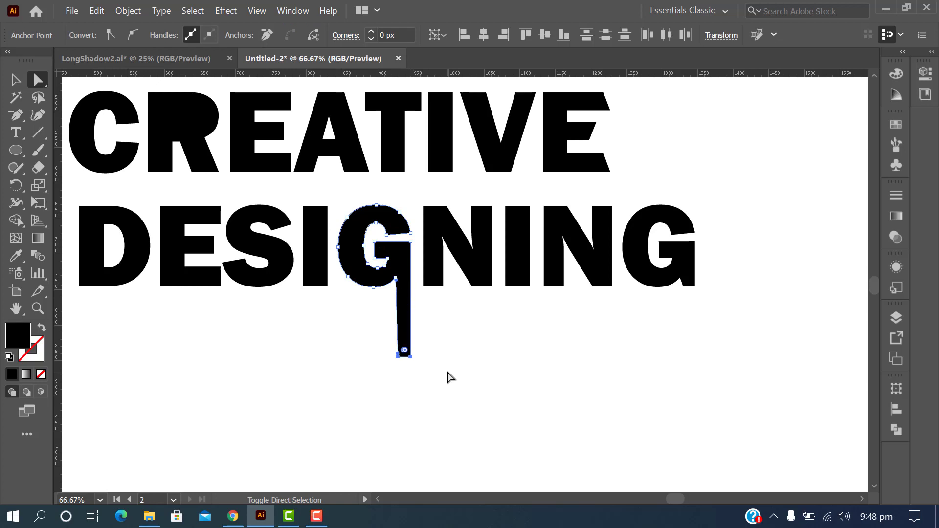
{"action": "key", "text": "shift+Down"}
{"action": "key", "text": "shift+Down"}
{"action": "key", "text": "shift+Down"}
{"action": "key", "text": "shift+Down"}
{"action": "key", "text": "shift+Down"}
{"action": "key", "text": "shift+Down"}
{"action": "key", "text": "shift+Down"}
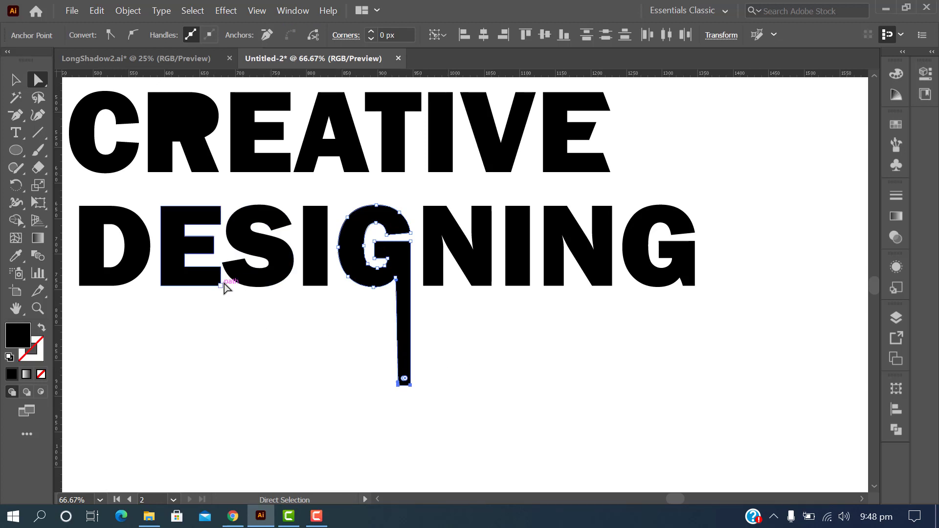
Stretch the left stem of the first N in "DESIGNING" straight down to about the same depth as the G's stem.
{"action": "left_click", "coordinate": [423, 286]}
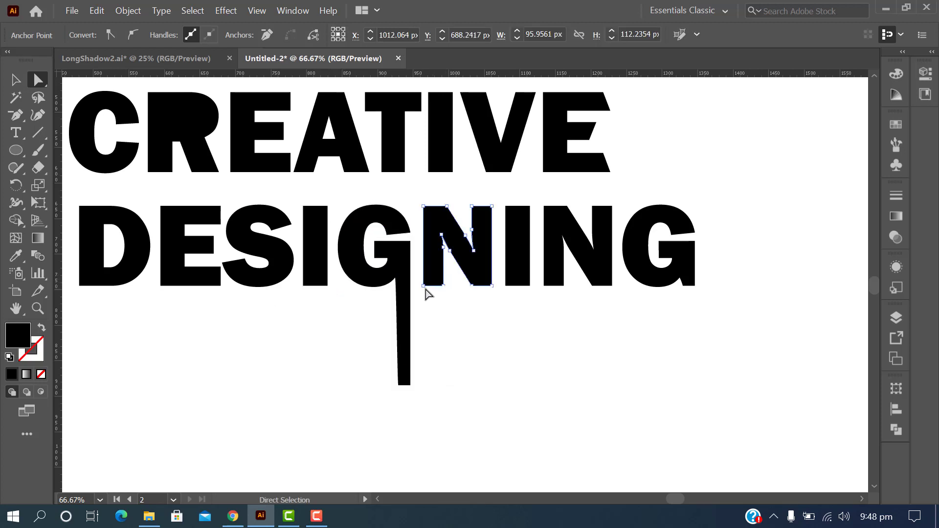
{"action": "left_click", "coordinate": [443, 286], "text": "shift"}
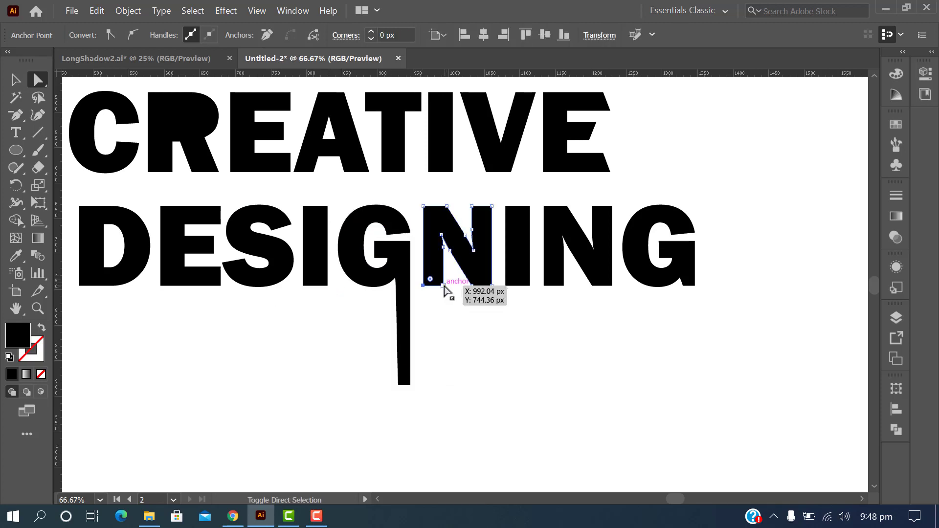
{"action": "key", "text": "shift+Down"}
{"action": "key", "text": "shift+Down"}
{"action": "key", "text": "shift+Down"}
{"action": "key", "text": "shift+Down"}
{"action": "key", "text": "shift+Down"}
{"action": "key", "text": "shift+Down"}
{"action": "key", "text": "shift+Down"}
{"action": "key", "text": "shift+Down"}
{"action": "key", "text": "shift+Down"}
{"action": "key", "text": "shift+Down"}
{"action": "key", "text": "shift+Down"}
{"action": "key", "text": "shift+Down"}
{"action": "key", "text": "shift+Down"}
{"action": "key", "text": "shift+Down"}
{"action": "key", "text": "shift+Down"}
{"action": "key", "text": "shift+Down"}
{"action": "key", "text": "shift+Down"}
{"action": "key", "text": "shift+Down"}
{"action": "key", "text": "shift+Down"}
{"action": "key", "text": "shift+Down"}
{"action": "key", "text": "shift+Down"}
{"action": "key", "text": "shift+Down"}
{"action": "key", "text": "shift+Down"}
{"action": "key", "text": "shift+Down"}
{"action": "key", "text": "shift+Down"}
{"action": "key", "text": "shift+Down"}
{"action": "key", "text": "shift+Down"}
{"action": "key", "text": "shift+Down"}
{"action": "key", "text": "shift+Down"}
{"action": "key", "text": "shift+Down"}
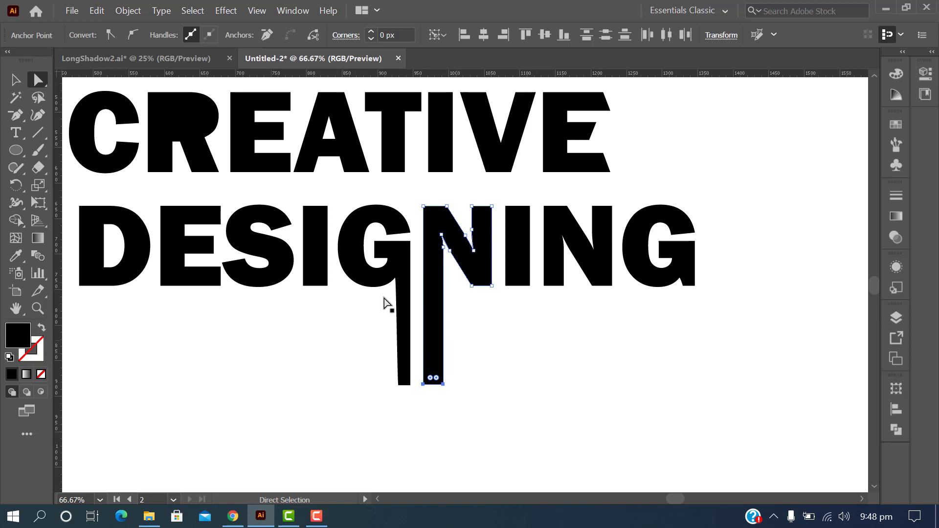
Stretch the second I in "DESIGNING" straight down to about the depth of the lengthened G and N stems.
{"action": "key", "text": "v"}
{"action": "left_click", "coordinate": [510, 288]}
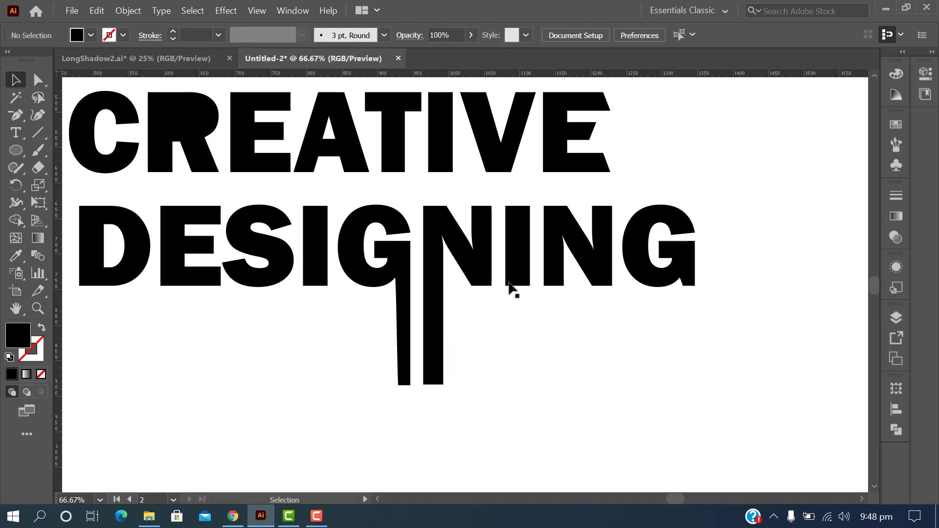
{"action": "left_click", "coordinate": [511, 281]}
{"action": "key", "text": "a"}
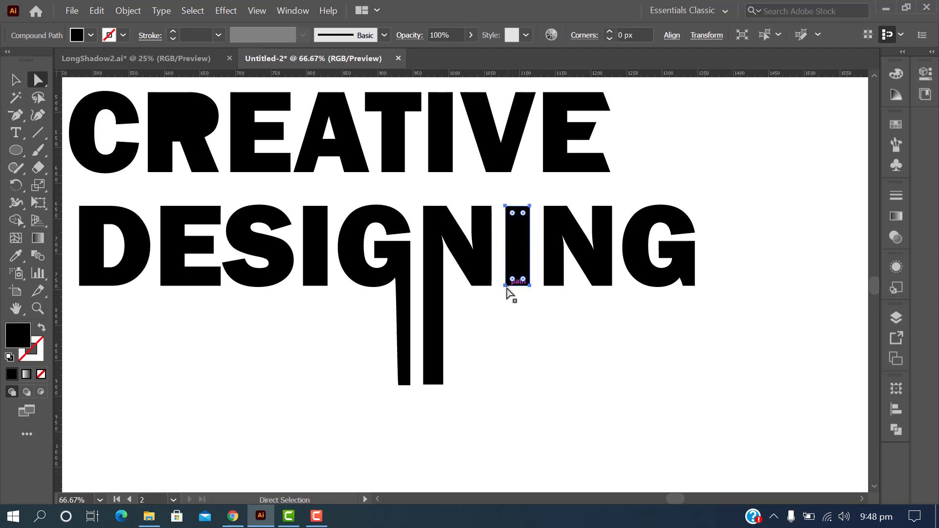
{"action": "left_click", "coordinate": [513, 285]}
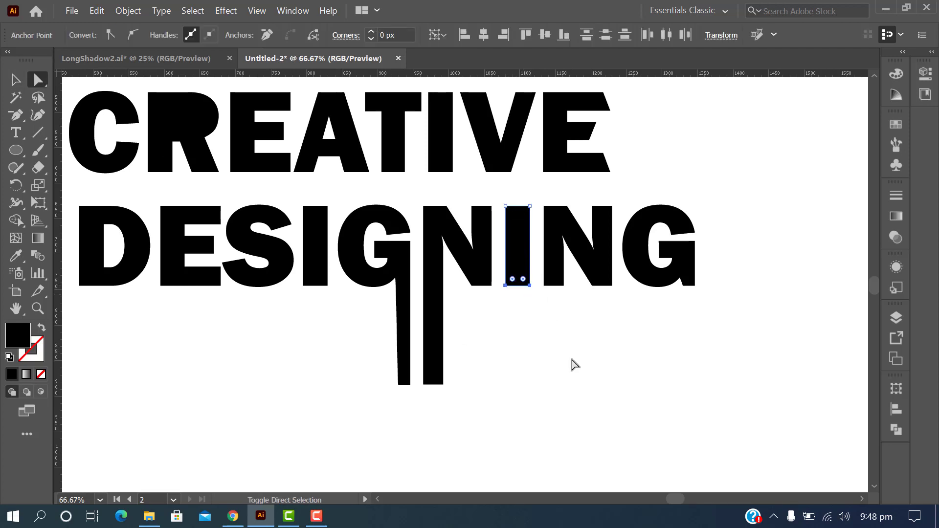
{"action": "key", "text": "shift+Down"}
{"action": "key", "text": "shift+Down"}
{"action": "key", "text": "shift+Down"}
{"action": "key", "text": "shift+Down"}
{"action": "key", "text": "shift+Down"}
{"action": "key", "text": "shift+Down"}
{"action": "key", "text": "shift+Down"}
{"action": "key", "text": "shift+Down"}
{"action": "key", "text": "shift+Down"}
{"action": "key", "text": "shift+Down"}
{"action": "key", "text": "shift+Down"}
{"action": "key", "text": "shift+Down"}
{"action": "key", "text": "shift+Down"}
{"action": "key", "text": "shift+Down"}
{"action": "key", "text": "shift+Down"}
{"action": "key", "text": "shift+Down"}
{"action": "key", "text": "shift+Down"}
{"action": "key", "text": "shift+Down"}
{"action": "key", "text": "shift+Down"}
{"action": "key", "text": "shift+Down"}
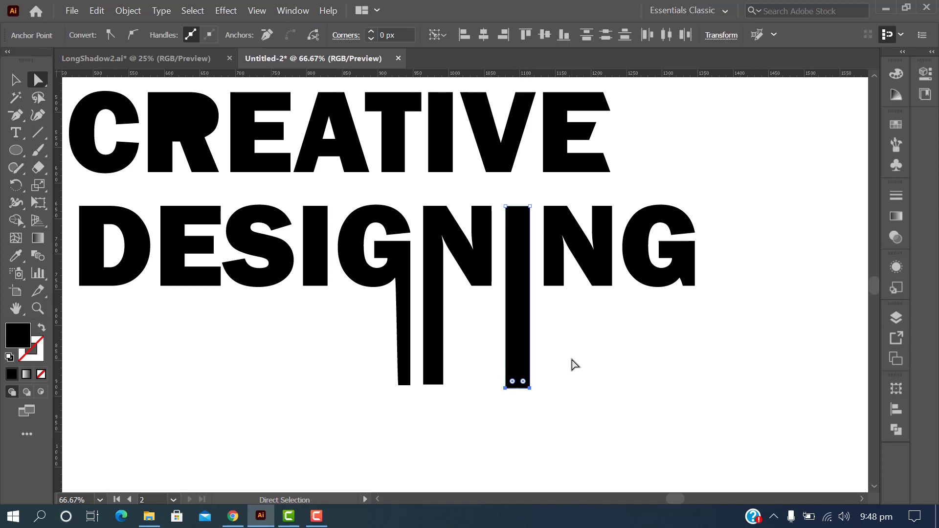
Stretch the left stem of the second N in "DESIGNING" straight down, ending a little above the other lengthened stems.
{"action": "left_click", "coordinate": [558, 271]}
{"action": "left_click", "coordinate": [544, 285]}
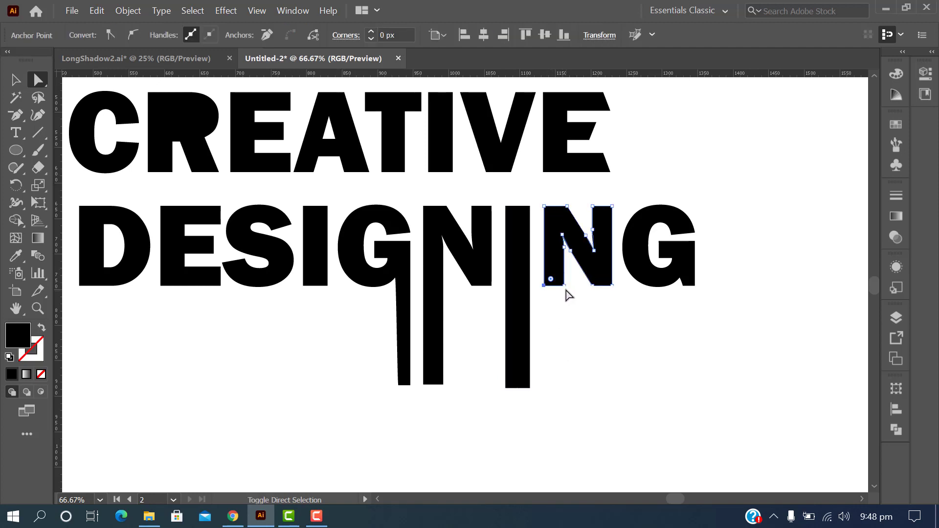
{"action": "left_click", "coordinate": [565, 286], "text": "shift"}
{"action": "key", "text": "shift+Down"}
{"action": "key", "text": "shift+Down"}
{"action": "key", "text": "shift+Down"}
{"action": "key", "text": "shift+Down"}
{"action": "key", "text": "shift+Down"}
{"action": "key", "text": "shift+Down"}
{"action": "key", "text": "shift+Down"}
{"action": "key", "text": "shift+Down"}
{"action": "key", "text": "shift+Down"}
{"action": "key", "text": "shift+Down"}
{"action": "key", "text": "shift+Down"}
{"action": "key", "text": "shift+Down"}
{"action": "key", "text": "shift+Down"}
{"action": "key", "text": "shift+Down"}
{"action": "key", "text": "shift+Down"}
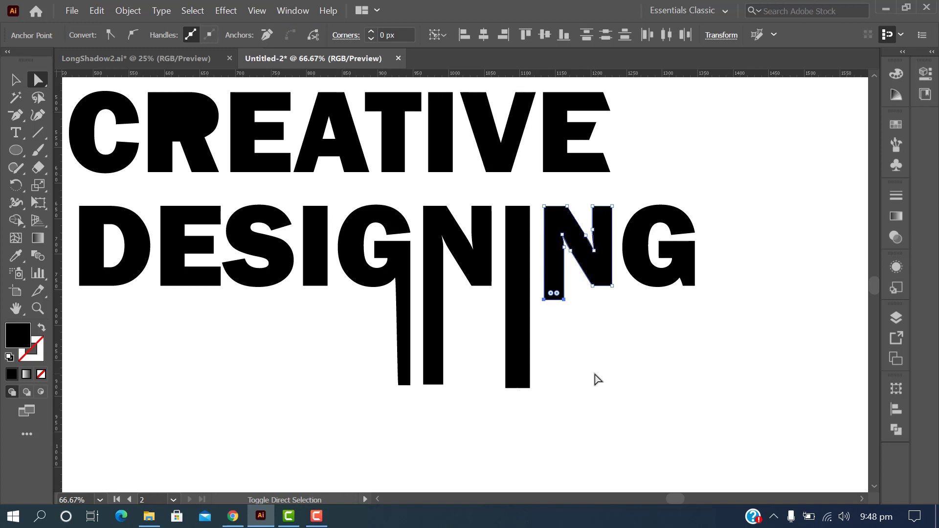
{"action": "key", "text": "shift+Down"}
{"action": "key", "text": "shift+Down"}
{"action": "key", "text": "shift+Down"}
{"action": "key", "text": "shift+Down"}
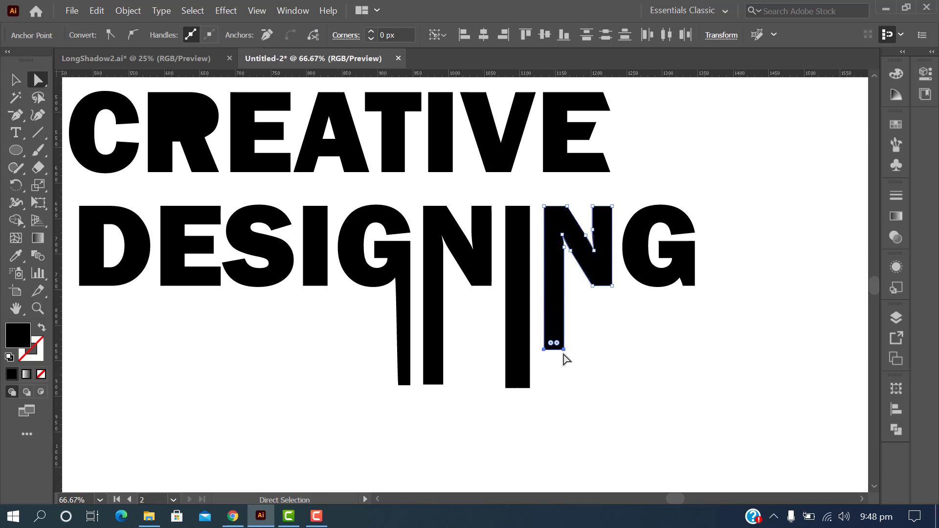
{"action": "left_click", "coordinate": [590, 410]}
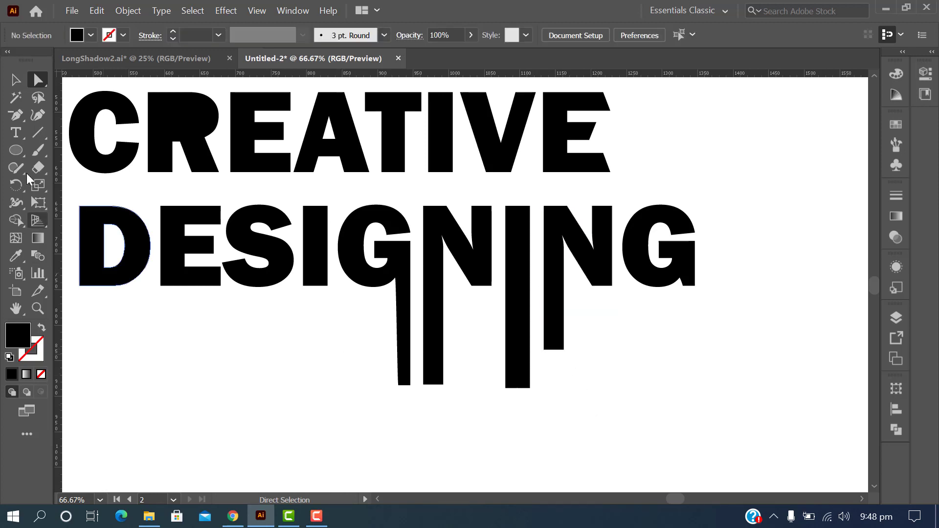
Delete the word "CREATIVE", the letters "DESI" and the final G, keeping only the four letters with lengthened stems.
{"action": "key", "text": "ctrl+minus"}
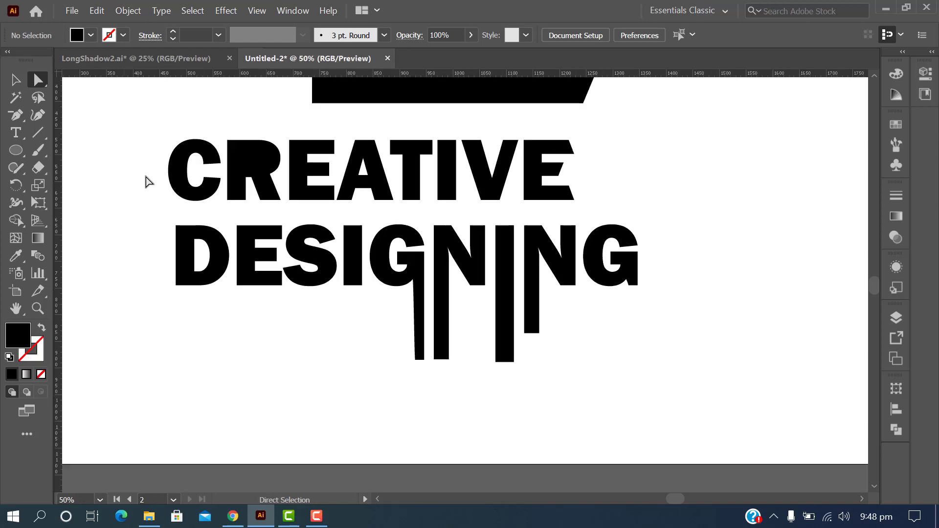
{"action": "left_click_drag", "start_coordinate": [135, 153], "coordinate": [611, 180]}
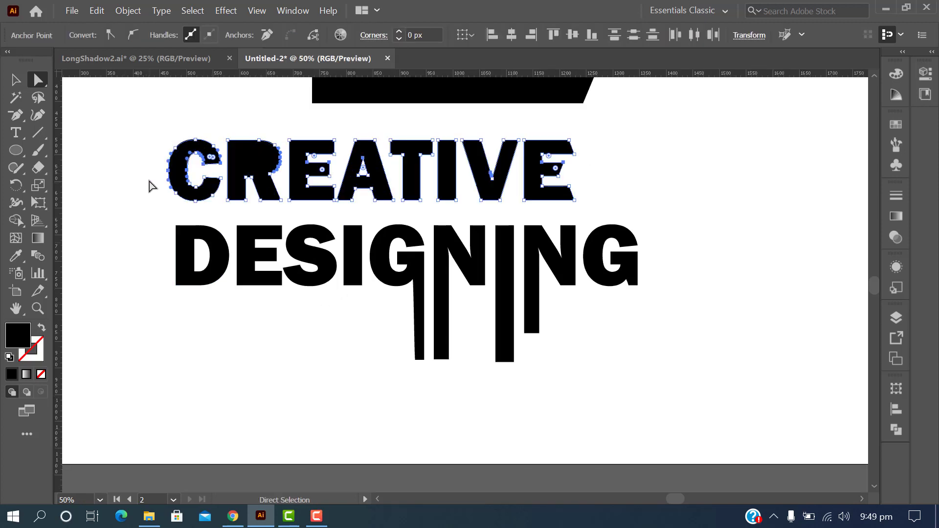
{"action": "left_click", "coordinate": [16, 83]}
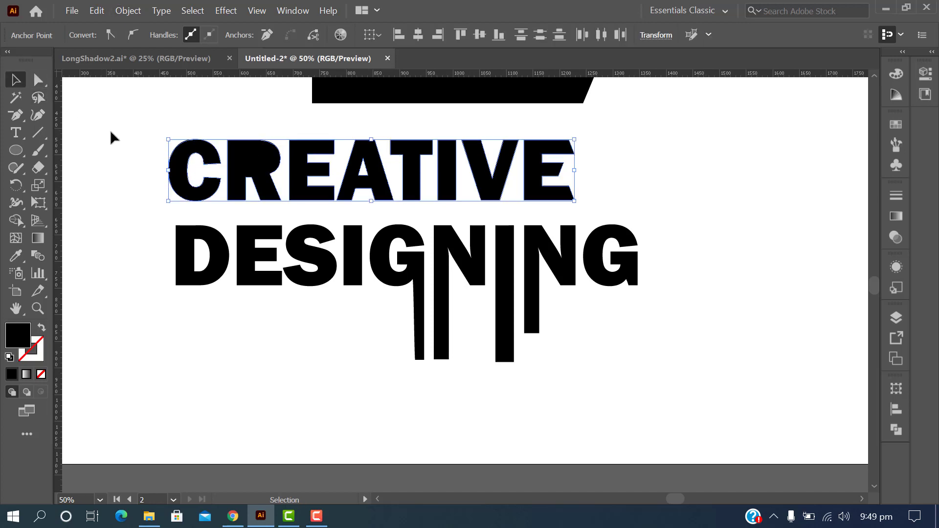
{"action": "left_click_drag", "start_coordinate": [138, 128], "coordinate": [599, 194]}
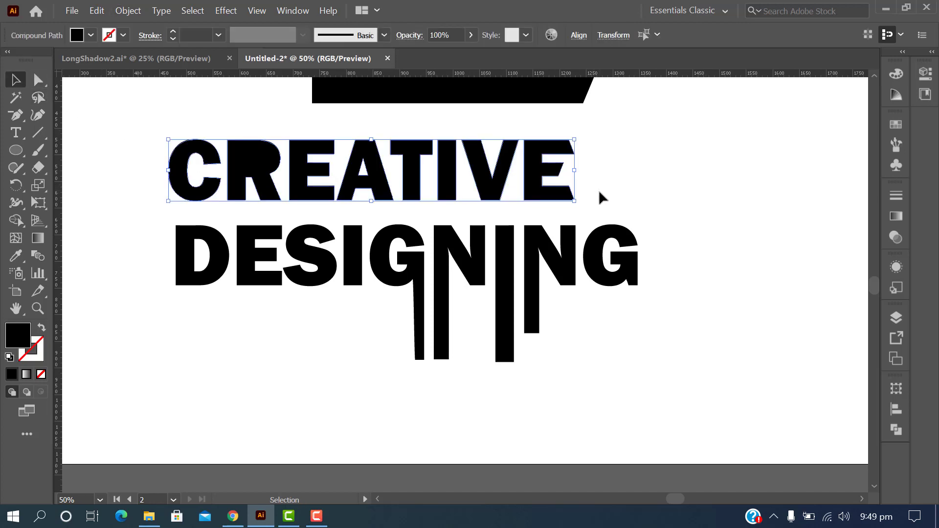
{"action": "key", "text": "Delete"}
{"action": "left_click_drag", "start_coordinate": [167, 215], "coordinate": [351, 322]}
{"action": "key", "text": "Delete"}
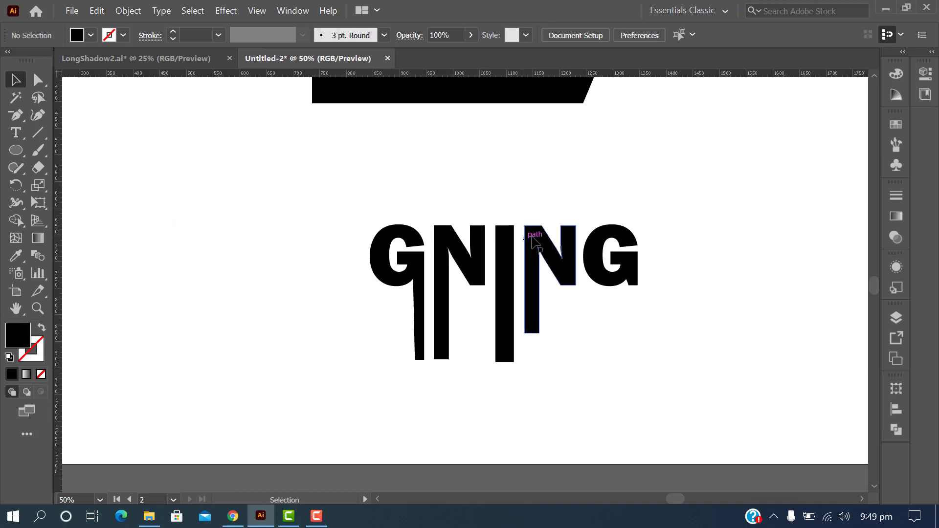
{"action": "left_click_drag", "start_coordinate": [624, 210], "coordinate": [675, 304]}
{"action": "key", "text": "Delete"}
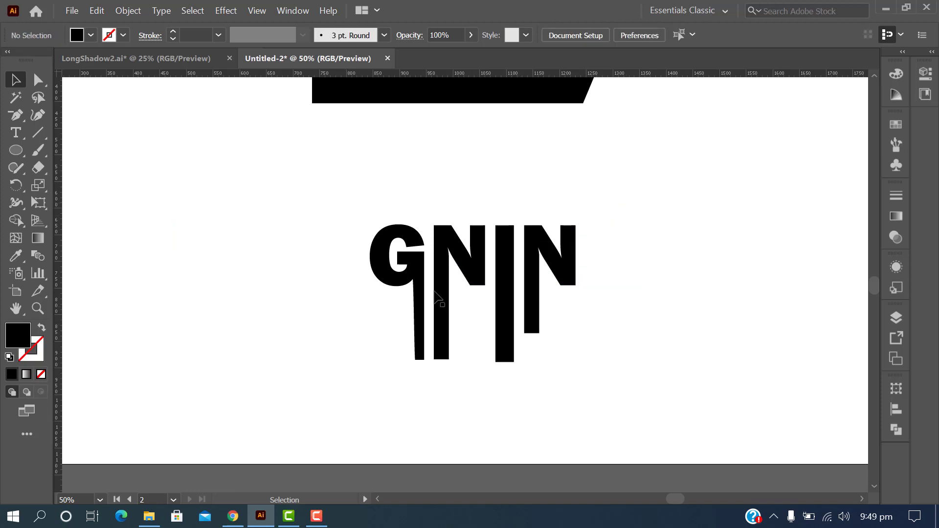
Enlarge the remaining "GNIN" letters to roughly one and a half times their size and move them up and left.
{"action": "left_click_drag", "start_coordinate": [329, 212], "coordinate": [757, 364]}
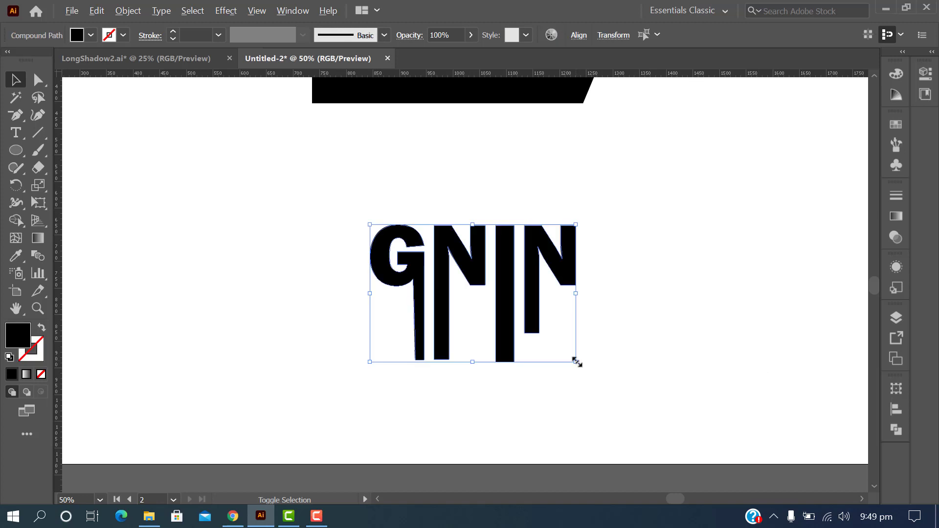
{"action": "left_click_drag", "start_coordinate": [575, 362], "coordinate": [631, 399]}
{"action": "left_click_drag", "start_coordinate": [514, 347], "coordinate": [457, 336]}
Group the large E with "lectronics" as one object.
{"action": "scroll", "coordinate": [666, 357], "scroll_direction": "up", "scroll_amount": 4}
{"action": "scroll", "coordinate": [666, 359], "scroll_direction": "up", "scroll_amount": 1}
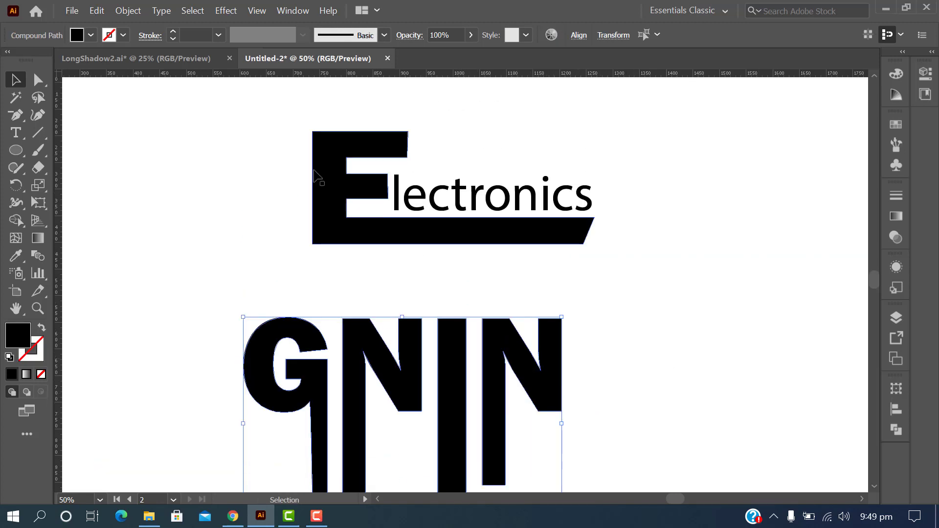
{"action": "left_click_drag", "start_coordinate": [262, 132], "coordinate": [699, 248]}
{"action": "key", "text": "ctrl+g"}
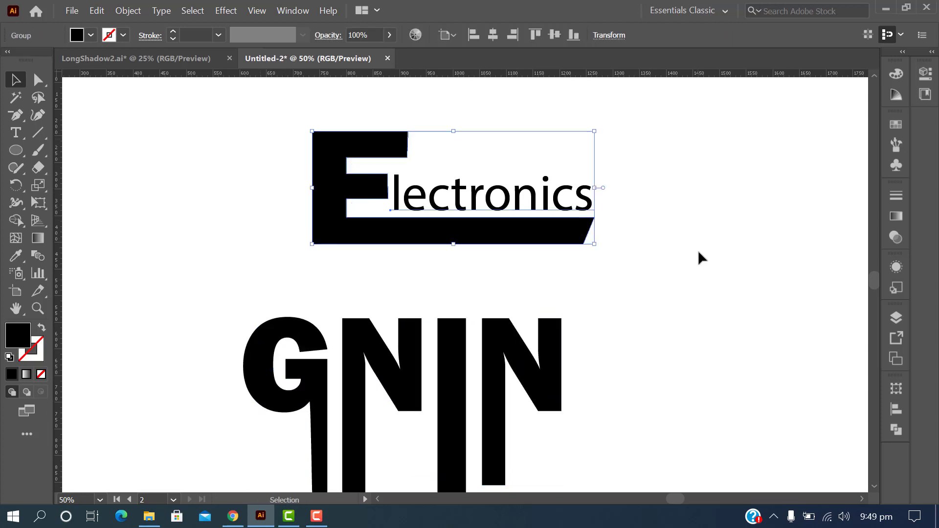
{"action": "scroll", "coordinate": [698, 251], "scroll_direction": "down", "scroll_amount": 2}
{"action": "left_click", "coordinate": [701, 268]}
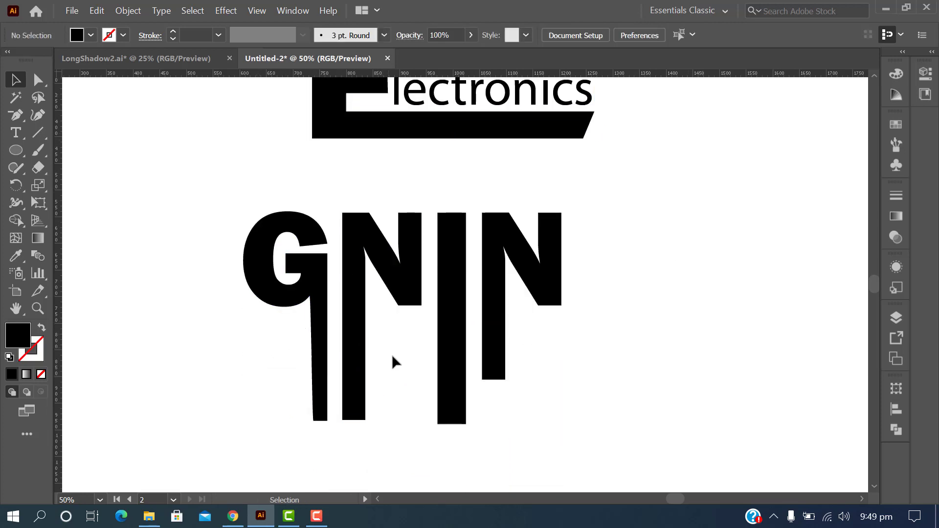
Draw a narrow black rectangle, tilt it diagonally down to the right, and place it across the G and first N stems.
{"action": "scroll", "coordinate": [393, 364], "scroll_direction": "down", "scroll_amount": 1}
{"action": "scroll", "coordinate": [411, 398], "scroll_direction": "down", "scroll_amount": 1}
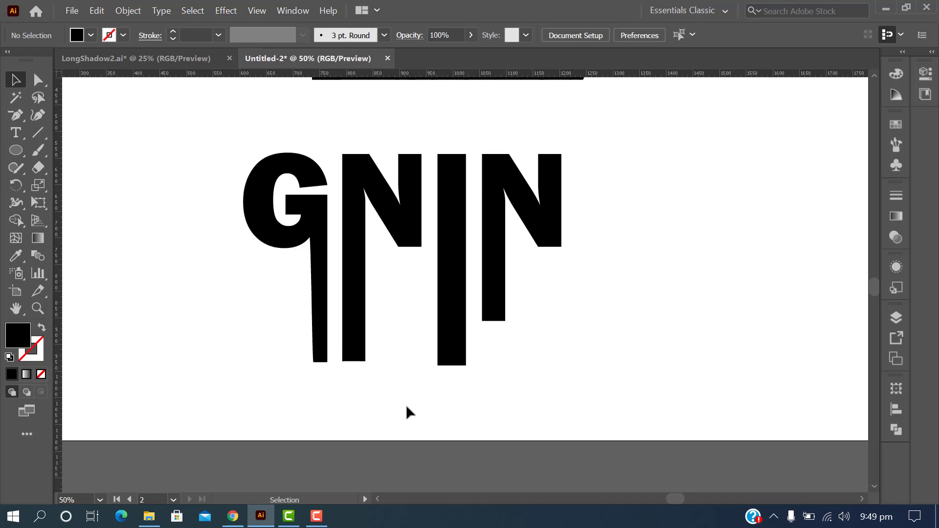
{"action": "left_click_drag", "start_coordinate": [16, 150], "coordinate": [78, 154]}
{"action": "left_click_drag", "start_coordinate": [187, 277], "coordinate": [212, 427]}
{"action": "left_click", "coordinate": [15, 80]}
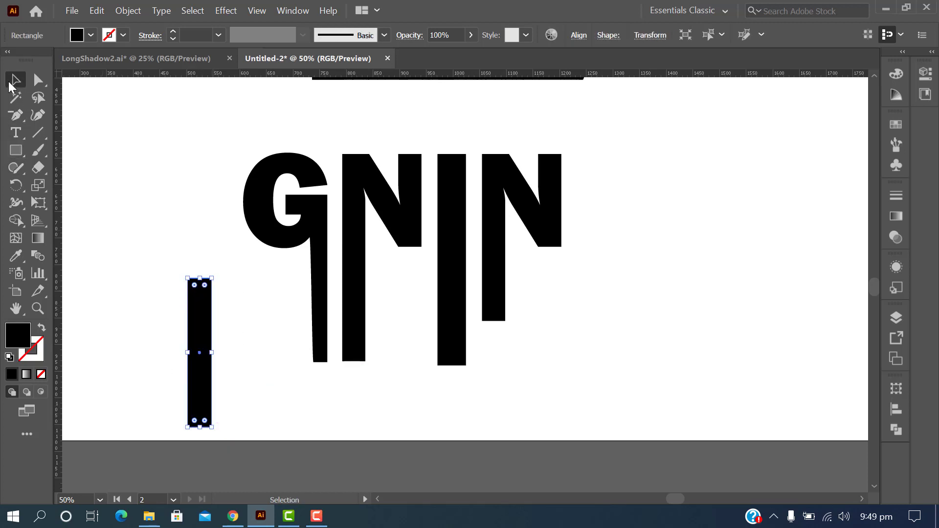
{"action": "left_click_drag", "start_coordinate": [218, 276], "coordinate": [149, 223]}
{"action": "left_click", "coordinate": [220, 335]}
{"action": "left_click_drag", "start_coordinate": [233, 397], "coordinate": [370, 388]}
{"action": "key", "text": "ctrl+z"}
{"action": "left_click_drag", "start_coordinate": [386, 420], "coordinate": [397, 418]}
Cut the G and first N stems along the tilted rectangle with Shape Builder, removing the rectangle and the stem ends below it.
{"action": "left_click", "coordinate": [348, 313], "text": "shift"}
{"action": "left_click", "coordinate": [325, 293], "text": "shift"}
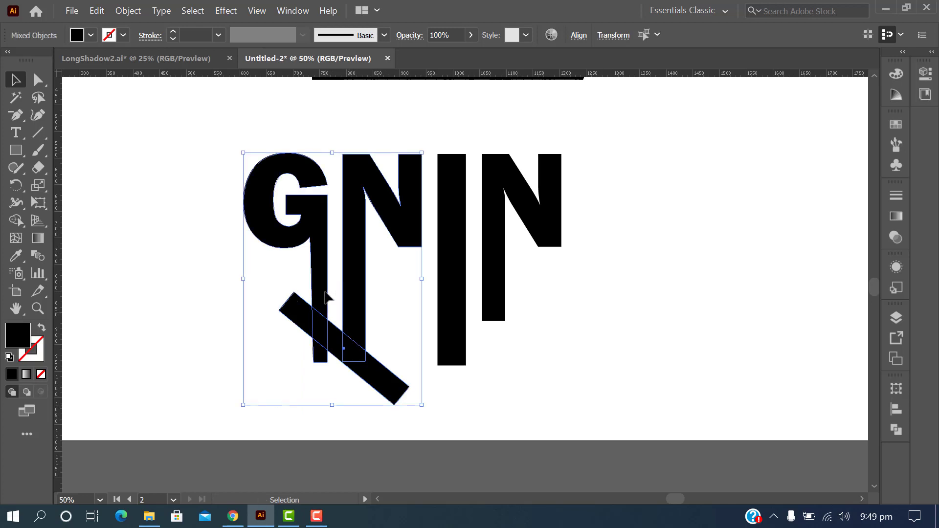
{"action": "key", "text": "shift+m"}
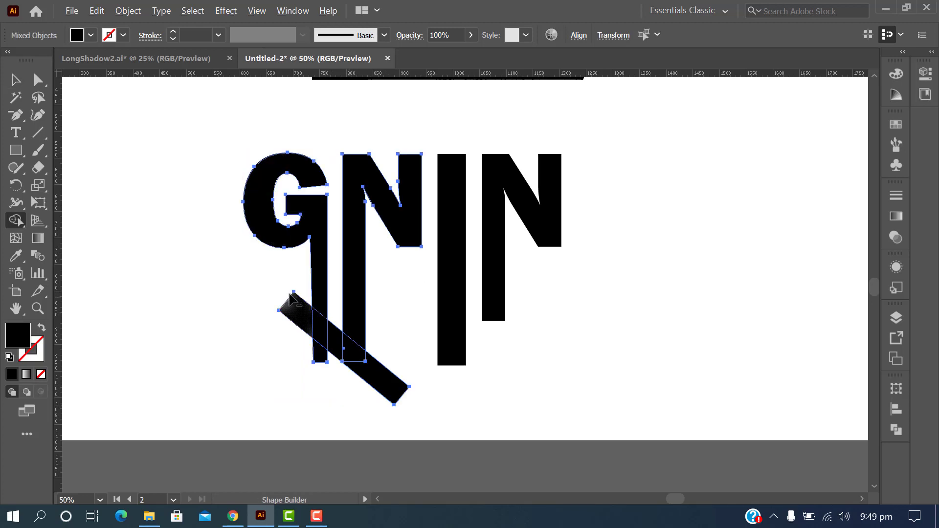
{"action": "mouse_move", "coordinate": [293, 304]}
{"action": "left_mouse_down"}
{"action": "mouse_move", "coordinate": [390, 385]}
{"action": "mouse_move", "coordinate": [210, 313]}
{"action": "left_mouse_up"}
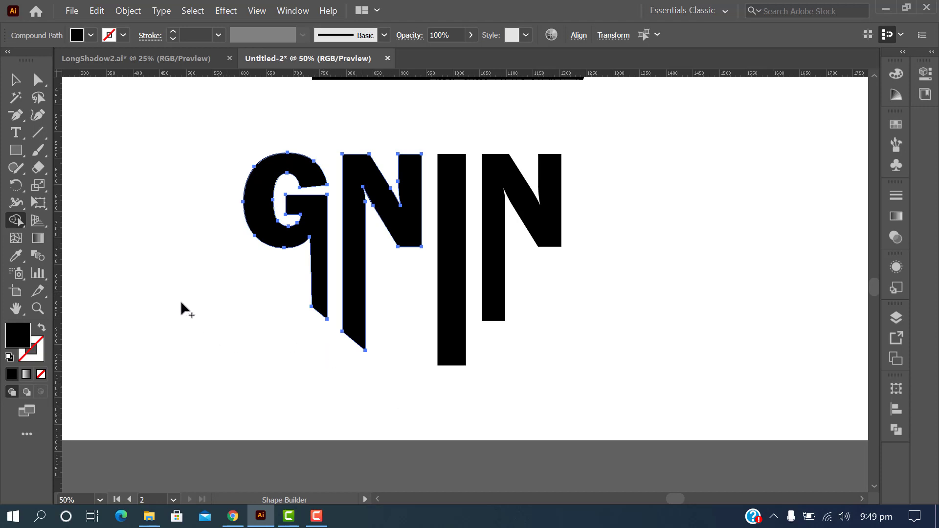
{"action": "left_click", "coordinate": [15, 79]}
{"action": "left_click", "coordinate": [469, 307]}
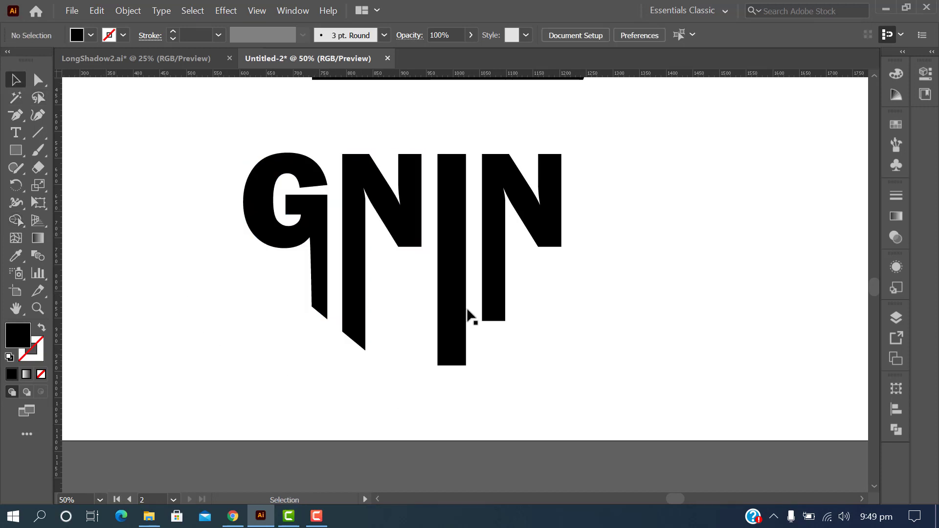
Raise the bottom-left corner point of the I to slant its end like the neighbouring stems.
{"action": "left_click", "coordinate": [454, 356]}
{"action": "key", "text": "a"}
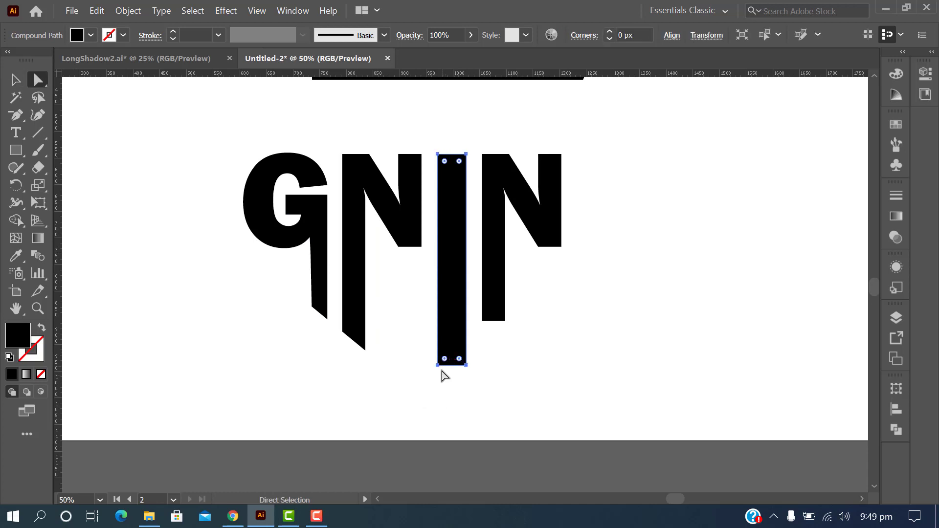
{"action": "left_click", "coordinate": [438, 365]}
{"action": "key", "text": "shift+Up"}
{"action": "key", "text": "shift+Up"}
{"action": "key", "text": "shift+Up"}
{"action": "key", "text": "shift+Up"}
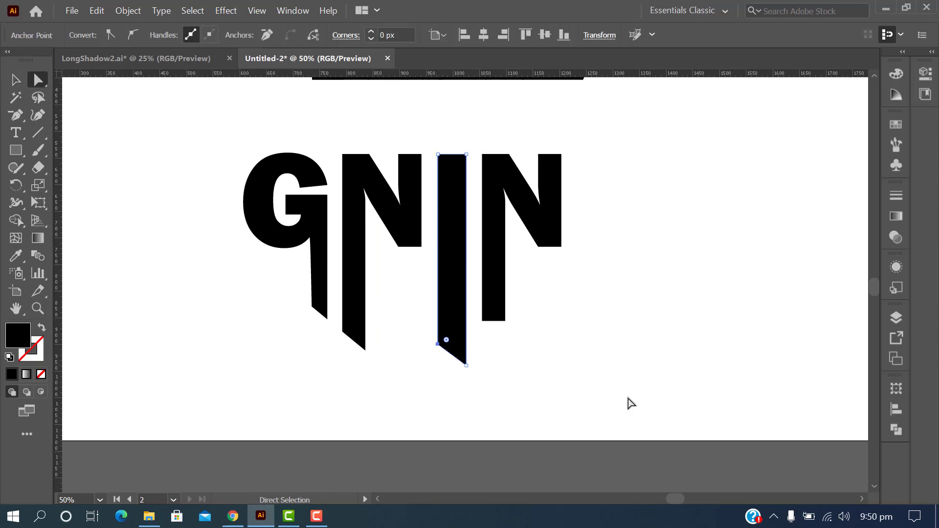
{"action": "left_click", "coordinate": [496, 317]}
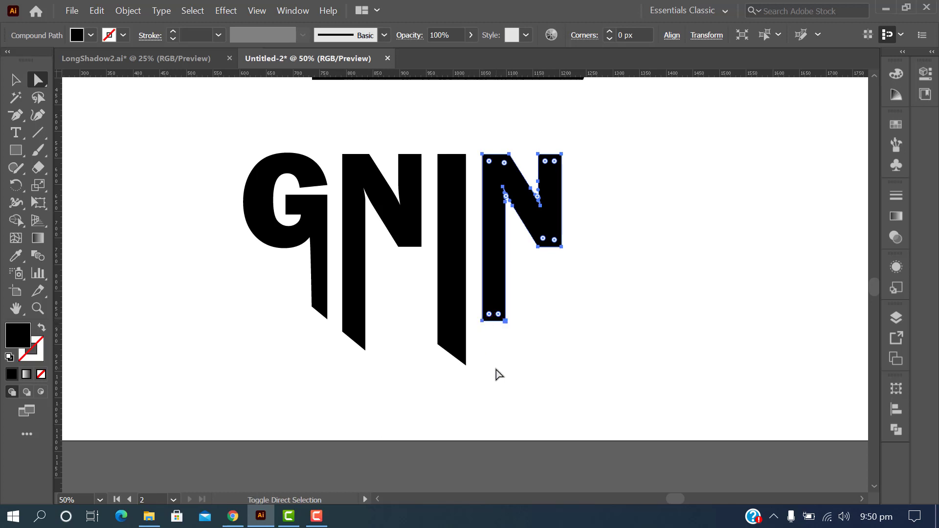
{"action": "key", "text": "shift+Up"}
{"action": "key", "text": "shift+Up"}
{"action": "key", "text": "ctrl+z"}
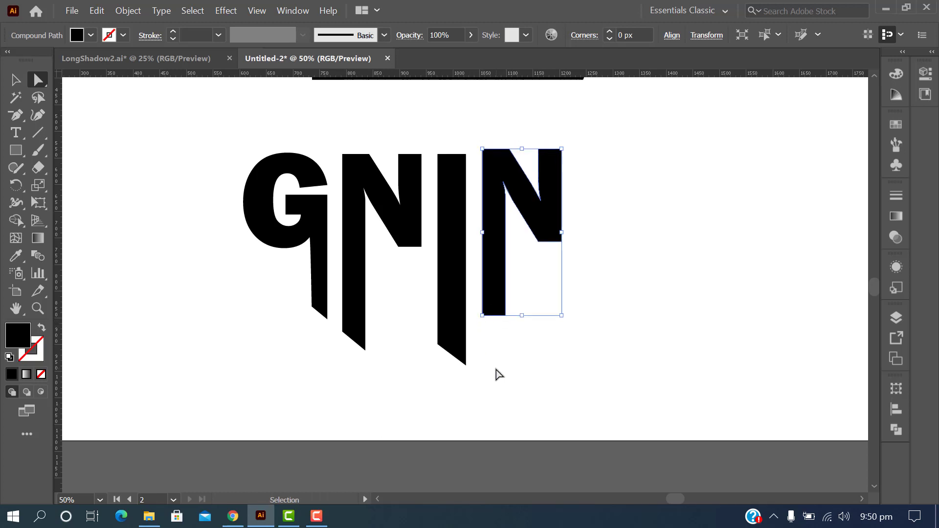
{"action": "key", "text": "ctrl+z"}
{"action": "left_click", "coordinate": [482, 321], "text": "shift"}
{"action": "key", "text": "shift+Up"}
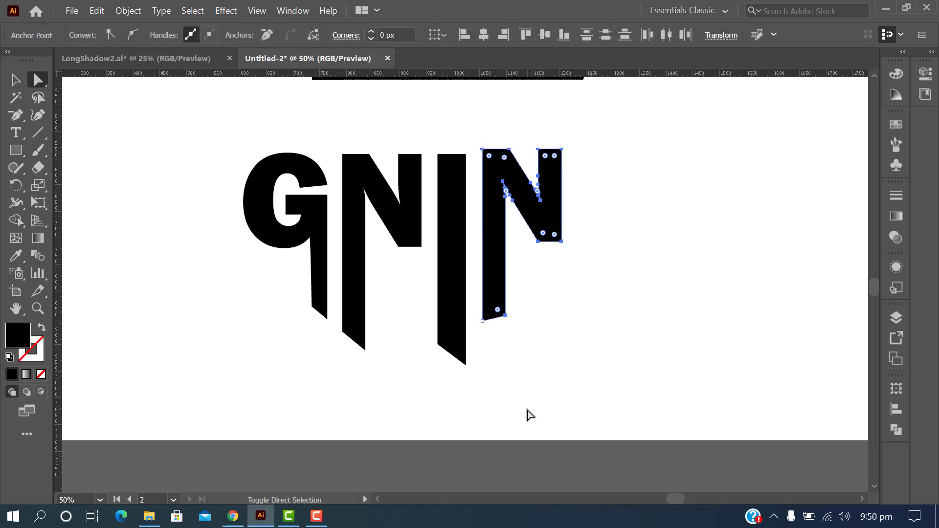
{"action": "key", "text": "shift+Up"}
{"action": "key", "text": "ctrl+z"}
{"action": "key", "text": "ctrl+z"}
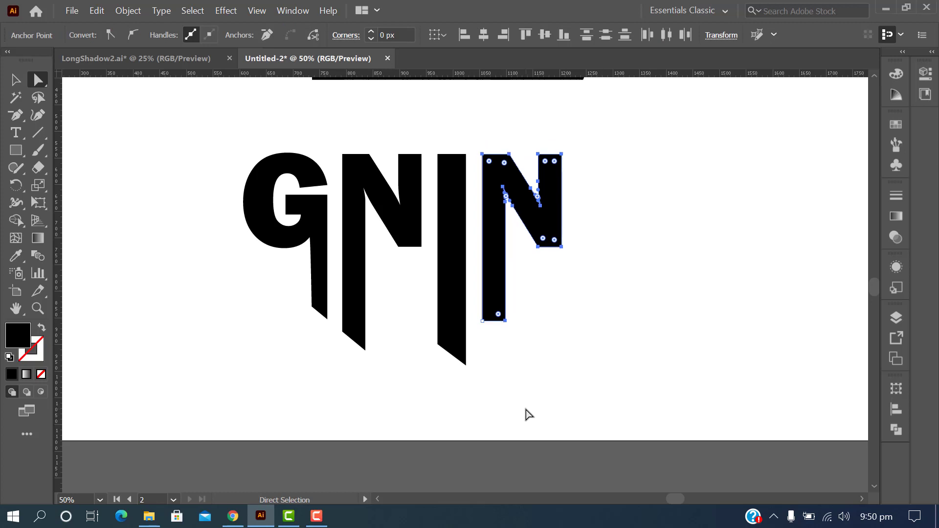
Raise the bottom-left corner point of the last N's long stem to give it a matching slanted end.
{"action": "left_click", "coordinate": [483, 321]}
{"action": "key", "text": "shift+Up"}
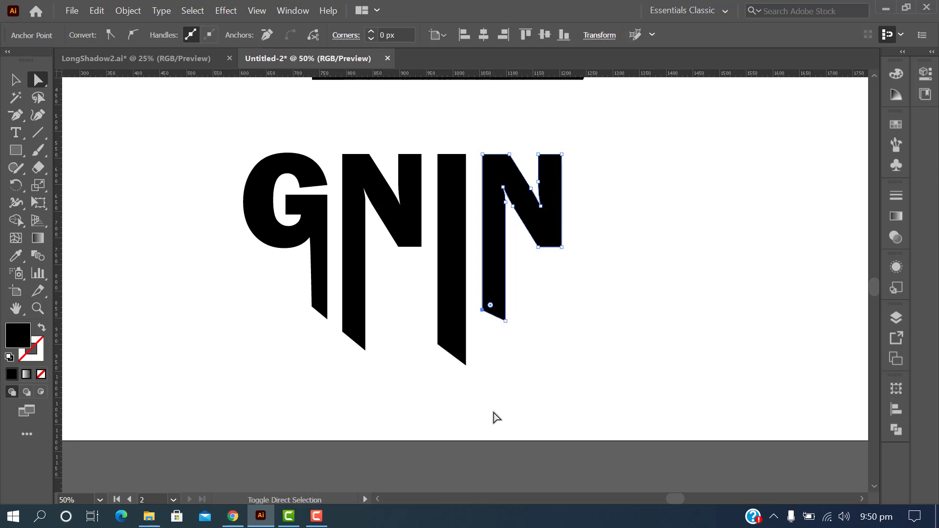
{"action": "left_click", "coordinate": [611, 362]}
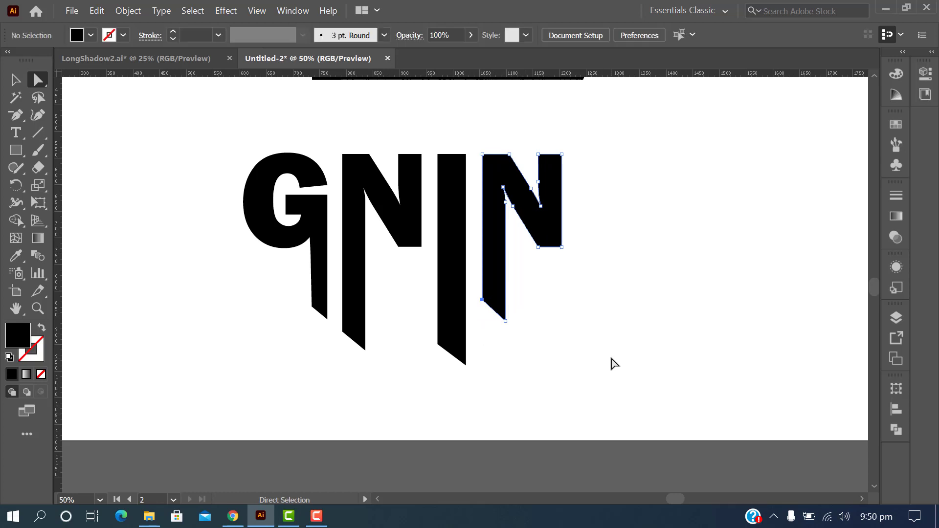
Select the four GNIN letters with their slanted stems and group them into one object.
{"action": "scroll", "coordinate": [141, 281], "scroll_direction": "up", "scroll_amount": 2}
{"action": "left_click", "coordinate": [16, 80]}
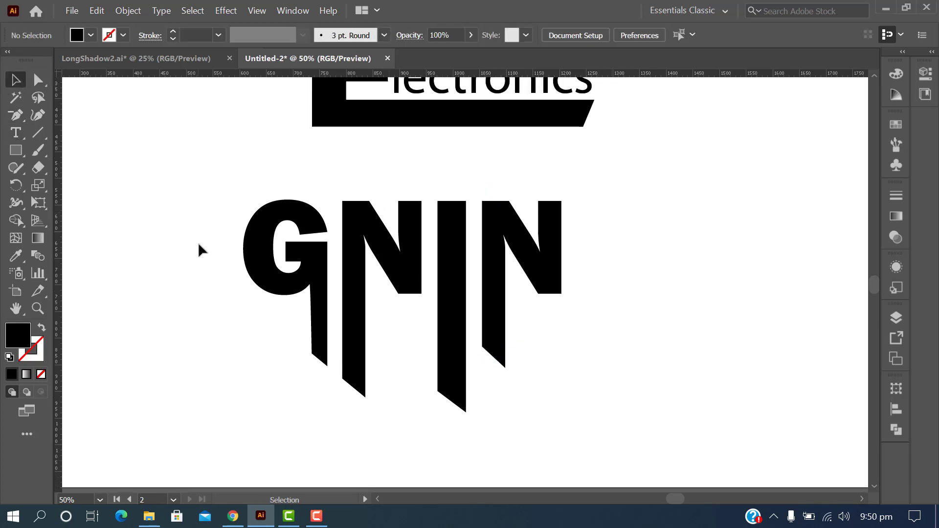
{"action": "scroll", "coordinate": [199, 249], "scroll_direction": "up", "scroll_amount": 2}
{"action": "key", "text": "ctrl+minus"}
{"action": "key", "text": "ctrl+minus"}
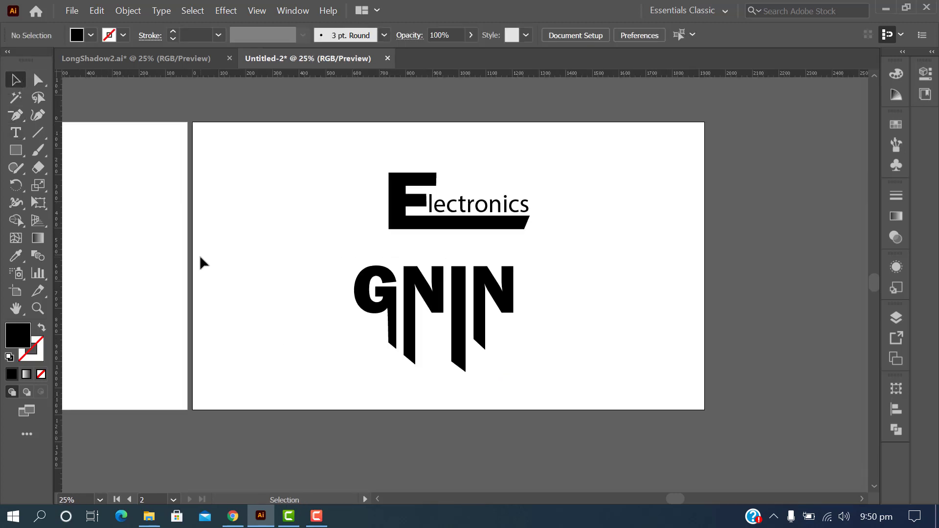
{"action": "left_click_drag", "start_coordinate": [272, 259], "coordinate": [576, 374]}
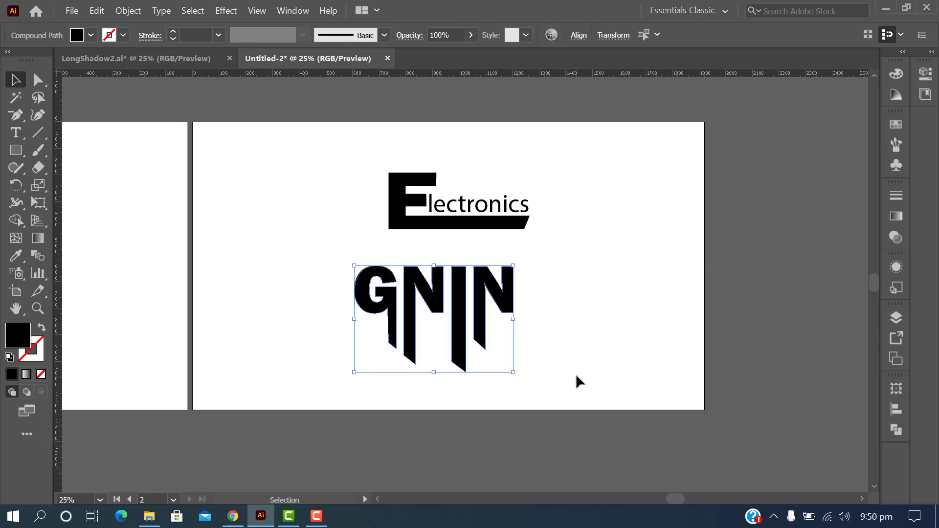
{"action": "key", "text": "ctrl"}
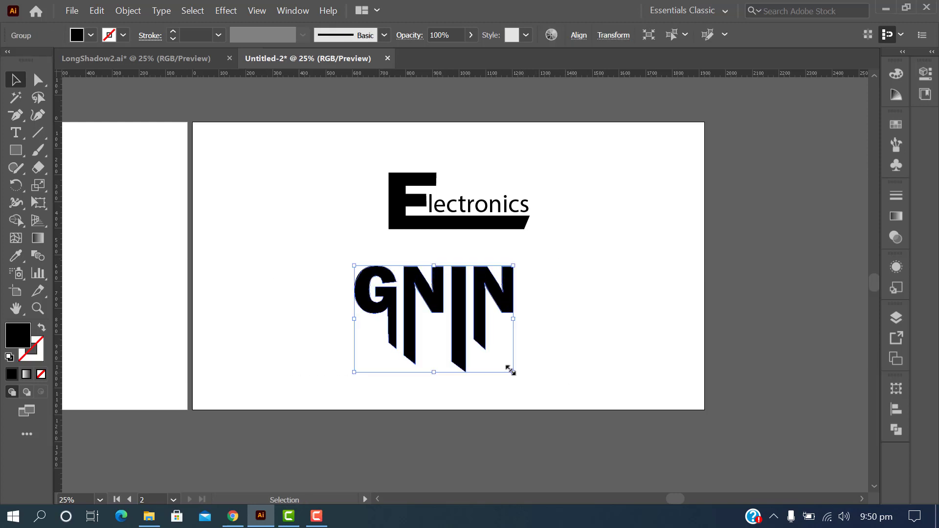
Fill the grouped GNIN lettering with the light orange swatch and deselect it.
{"action": "left_click", "coordinate": [91, 35]}
{"action": "left_click", "coordinate": [133, 60]}
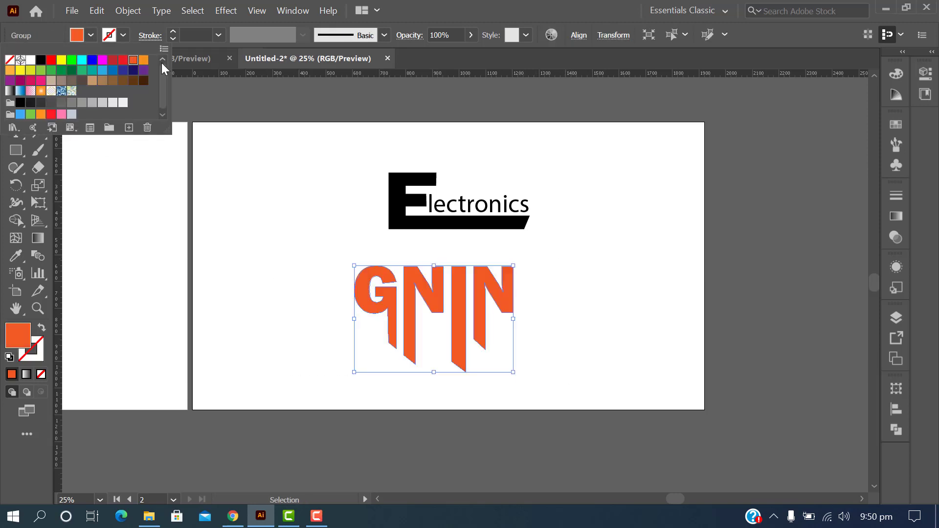
{"action": "left_click", "coordinate": [144, 61]}
{"action": "left_click", "coordinate": [541, 306]}
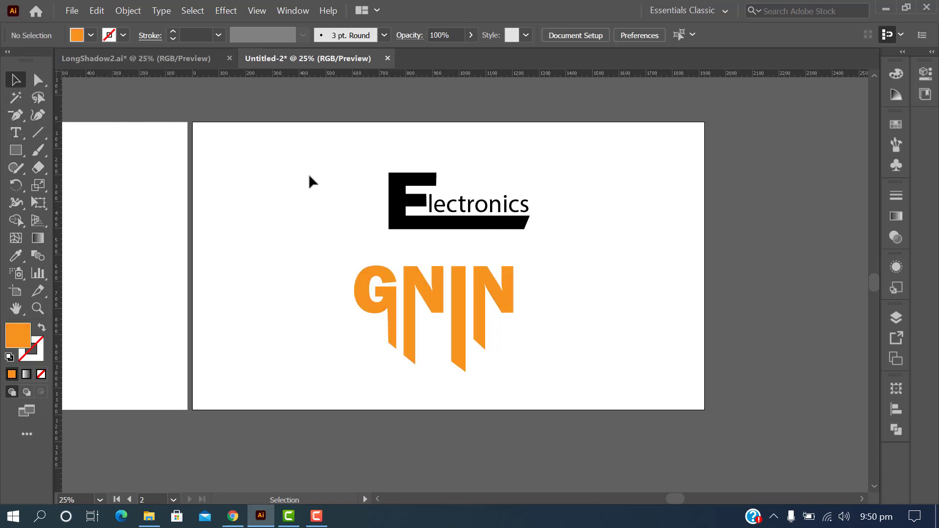
Delete the grouped GNIN lettering from the artboard.
{"action": "left_click", "coordinate": [482, 322]}
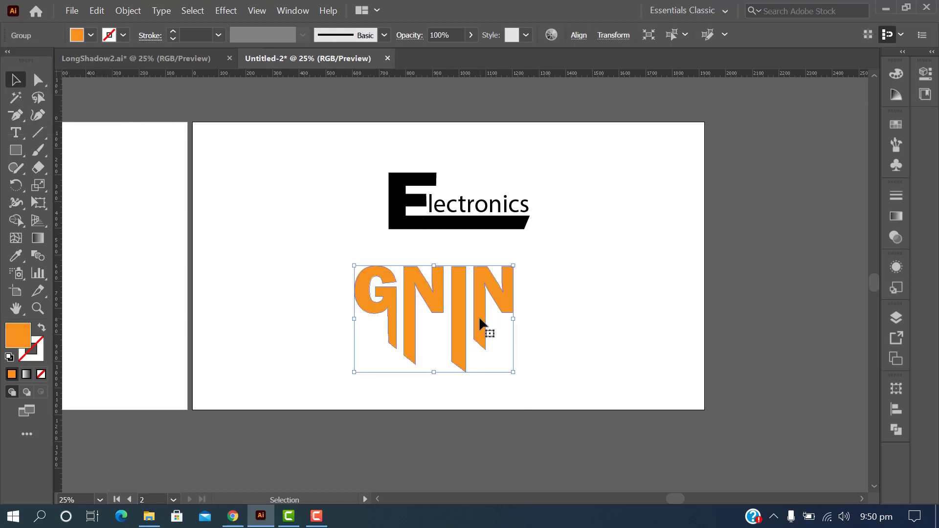
{"action": "key", "text": "Delete"}
Enlarge the whole Electronics logo proportionally and move it down to around the middle of its artboard.
{"action": "left_click_drag", "start_coordinate": [345, 154], "coordinate": [633, 308]}
{"action": "left_click_drag", "start_coordinate": [530, 229], "coordinate": [567, 271]}
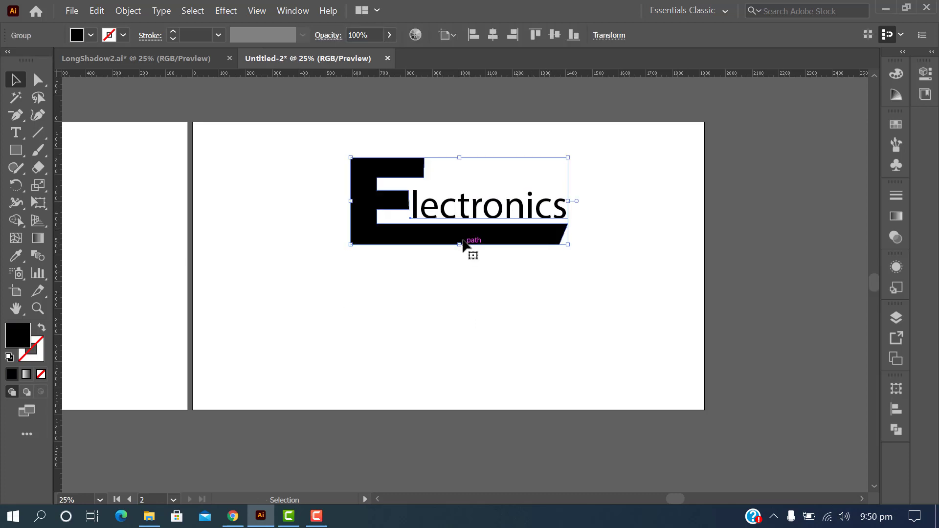
{"action": "left_click_drag", "start_coordinate": [462, 242], "coordinate": [435, 304]}
{"action": "left_click", "coordinate": [585, 359]}
{"action": "scroll", "coordinate": [585, 360], "scroll_direction": "down", "scroll_amount": 1}
{"action": "scroll", "coordinate": [586, 359], "scroll_direction": "up", "scroll_amount": 1}
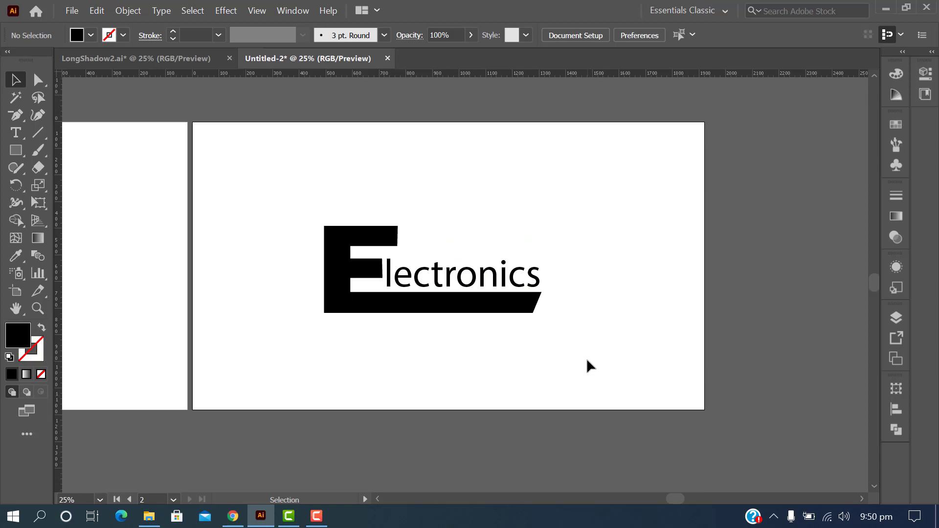
{"action": "scroll", "coordinate": [587, 361], "scroll_direction": "down", "scroll_amount": 2}
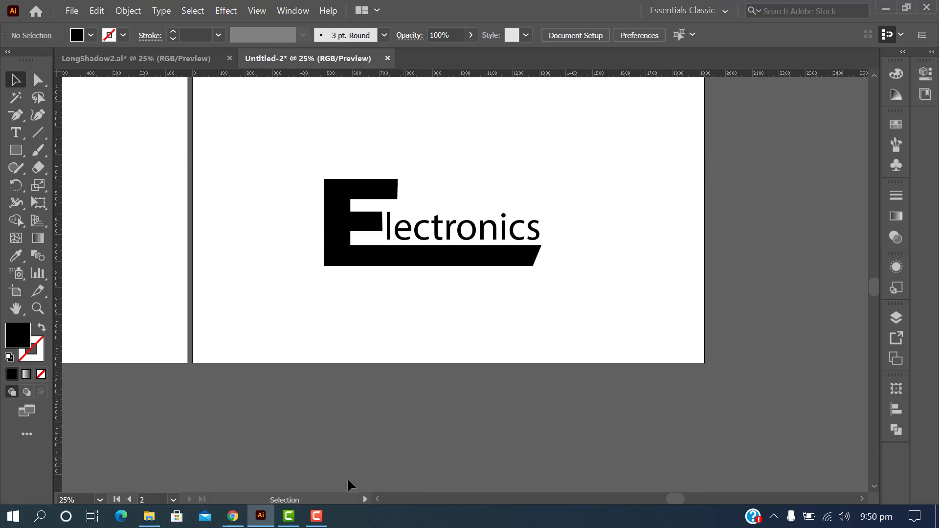
{"action": "left_click_drag", "start_coordinate": [377, 498], "coordinate": [377, 495]}
{"action": "scroll", "coordinate": [603, 396], "scroll_direction": "up", "scroll_amount": 2}
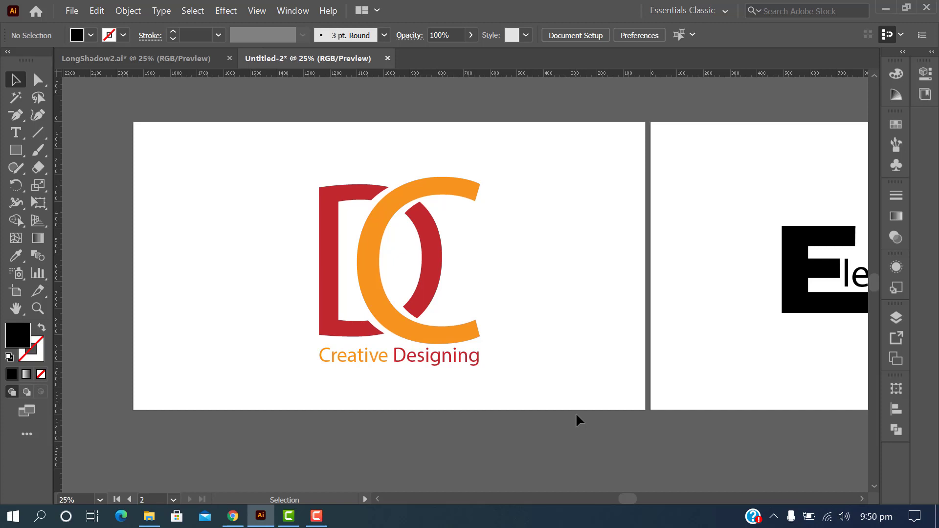
{"action": "scroll", "coordinate": [377, 495], "scroll_direction": "left", "scroll_amount": 3}
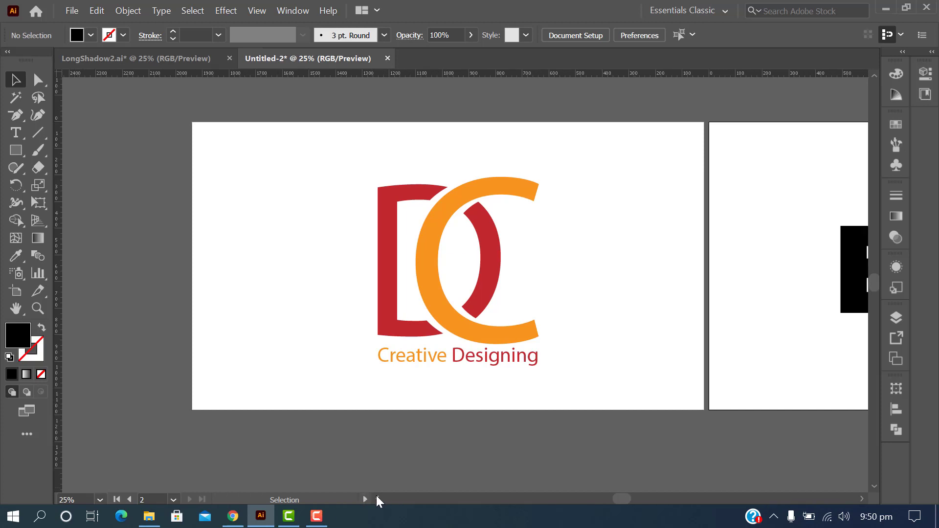